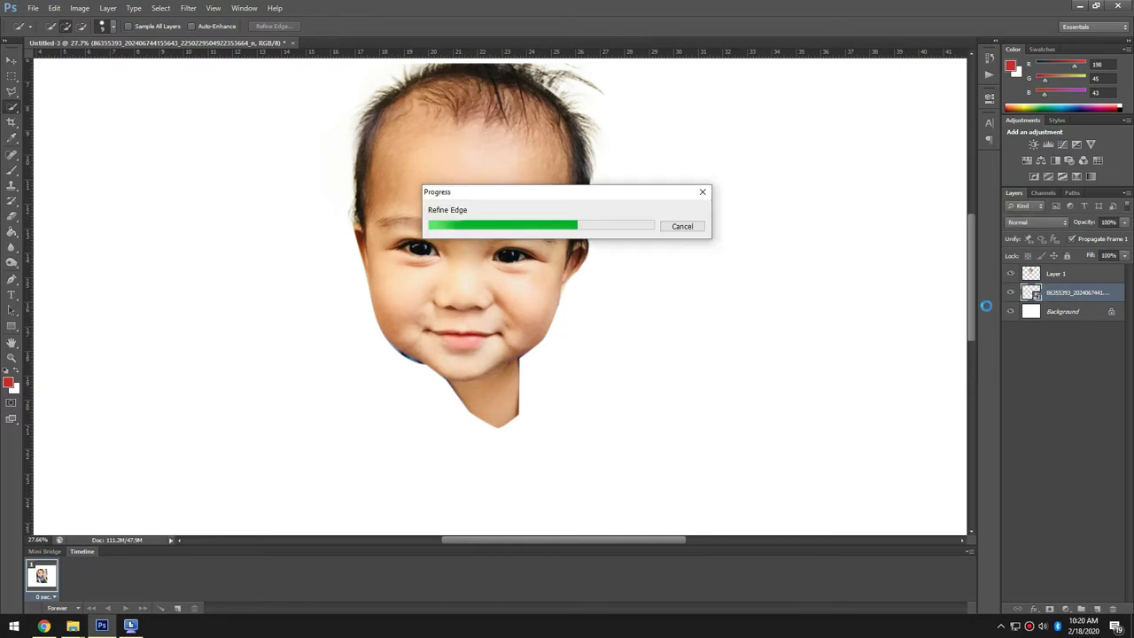
- Accept the refined head cutout and hide the original photo layer
left_click(1054, 273)
left_click(1011, 292)
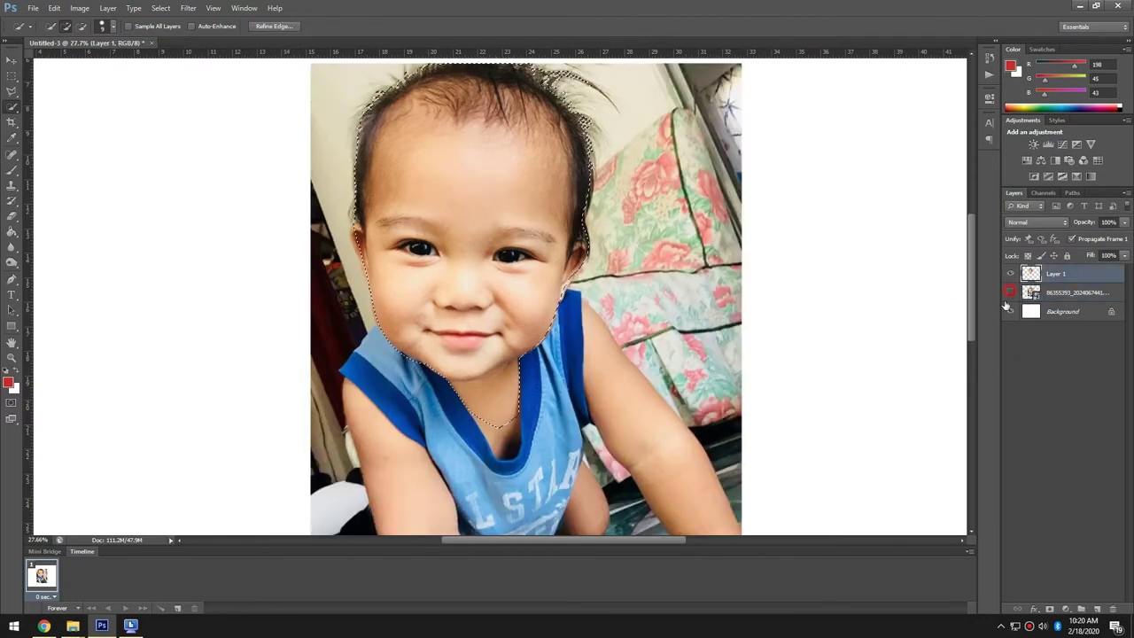
- Copy a marquee patch of hair to a new layer, then rotate and widen it over the cut-off head top
key("m")
scroll(240, 235, "down", 1)
key("v")
scroll(393, 155, "up", 4)
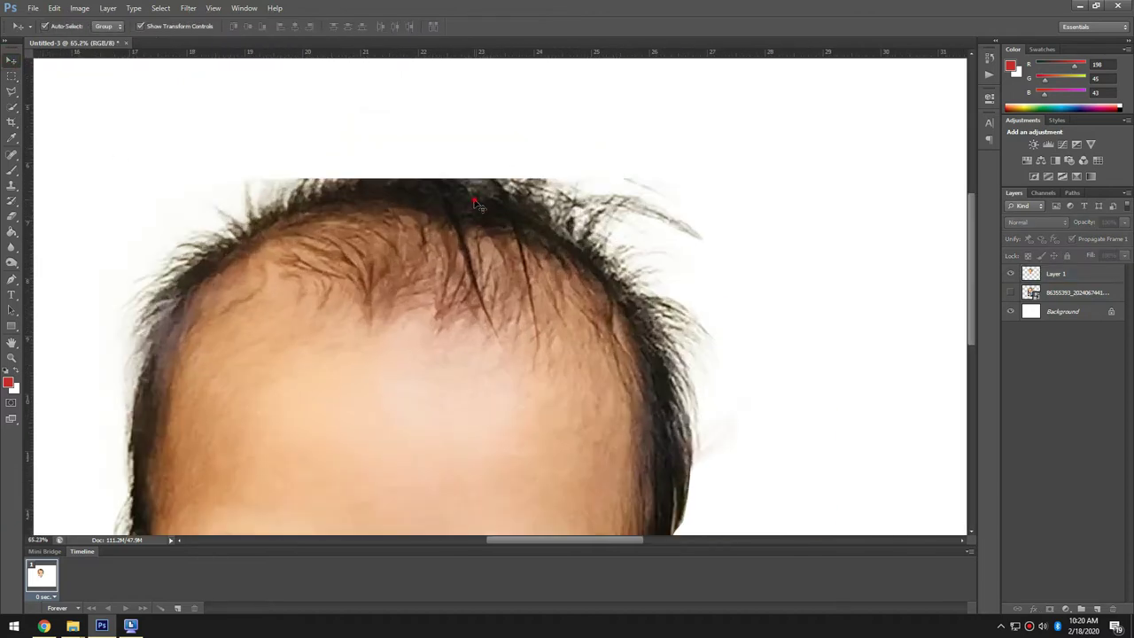
left_click(12, 77)
mouse_move(749, 457)
left_mouse_down()
mouse_move(688, 286)
mouse_move(606, 219)
left_mouse_up()
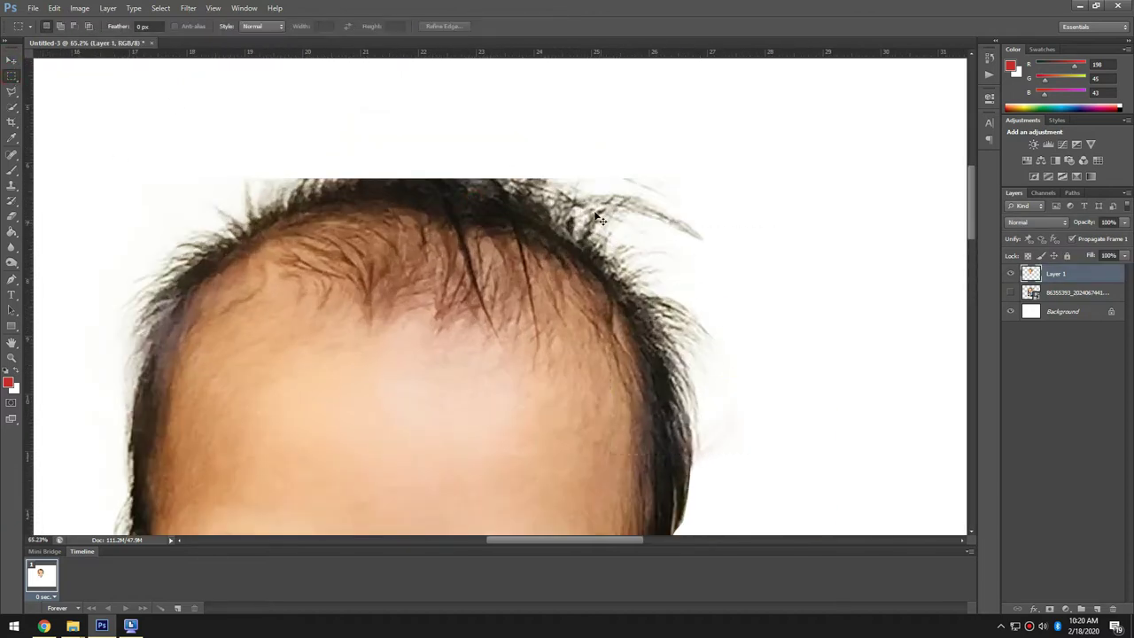
key("ctrl+j")
key("v")
mouse_move(663, 369)
left_mouse_down()
mouse_move(392, 234)
mouse_move(406, 235)
left_mouse_up()
left_click_drag(497, 266, 470, 168)
double_click(481, 239)
left_click_drag(481, 239, 508, 217)
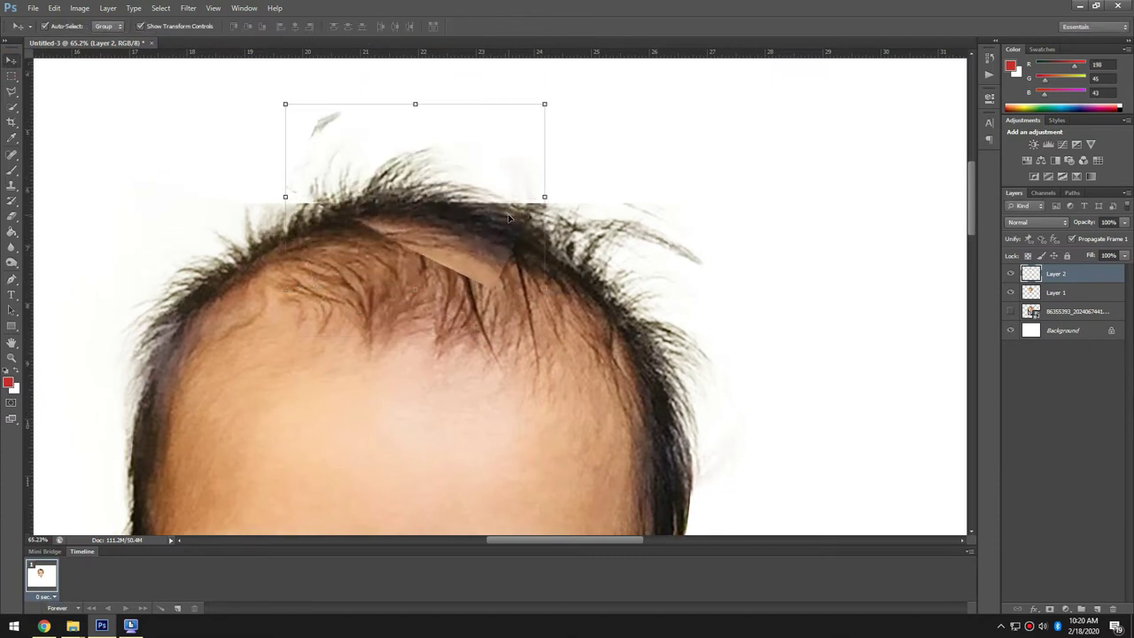
left_click_drag(546, 104, 575, 100)
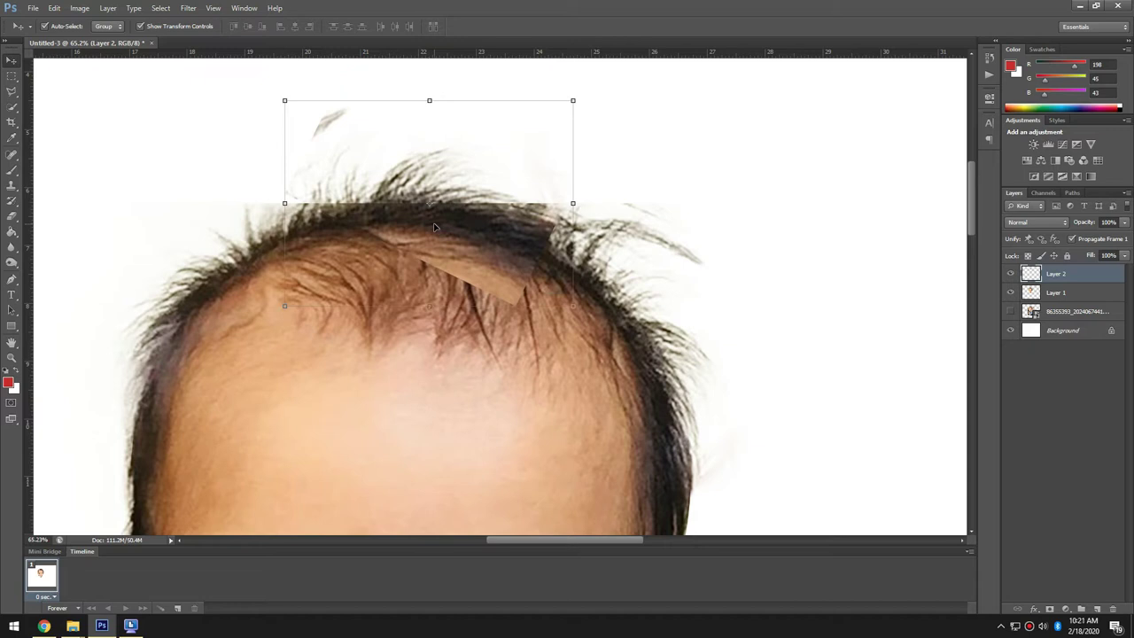
- Erase the patch's tan edge and the hard hairline on the head cutout
key("e")
mouse_move(568, 193)
left_mouse_down()
mouse_move(578, 267)
mouse_move(431, 300)
mouse_move(487, 301)
mouse_move(344, 294)
left_mouse_up()
left_click(1059, 292)
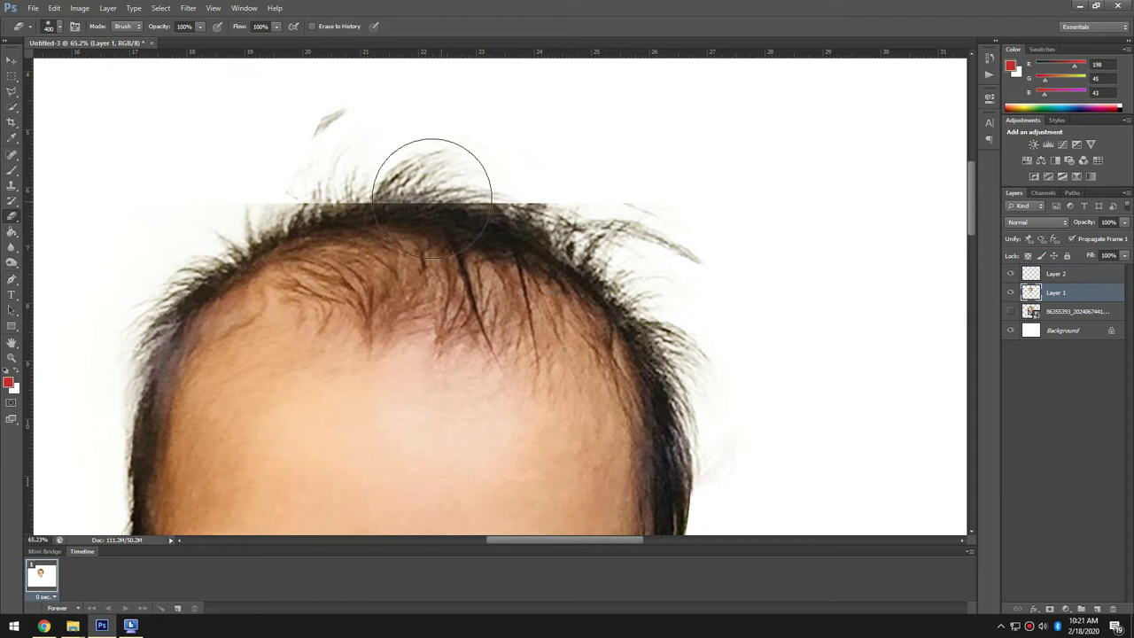
key("bracketleft")
key("bracketleft")
key("bracketleft")
key("bracketleft")
key("bracketleft")
left_click_drag(292, 202, 427, 188)
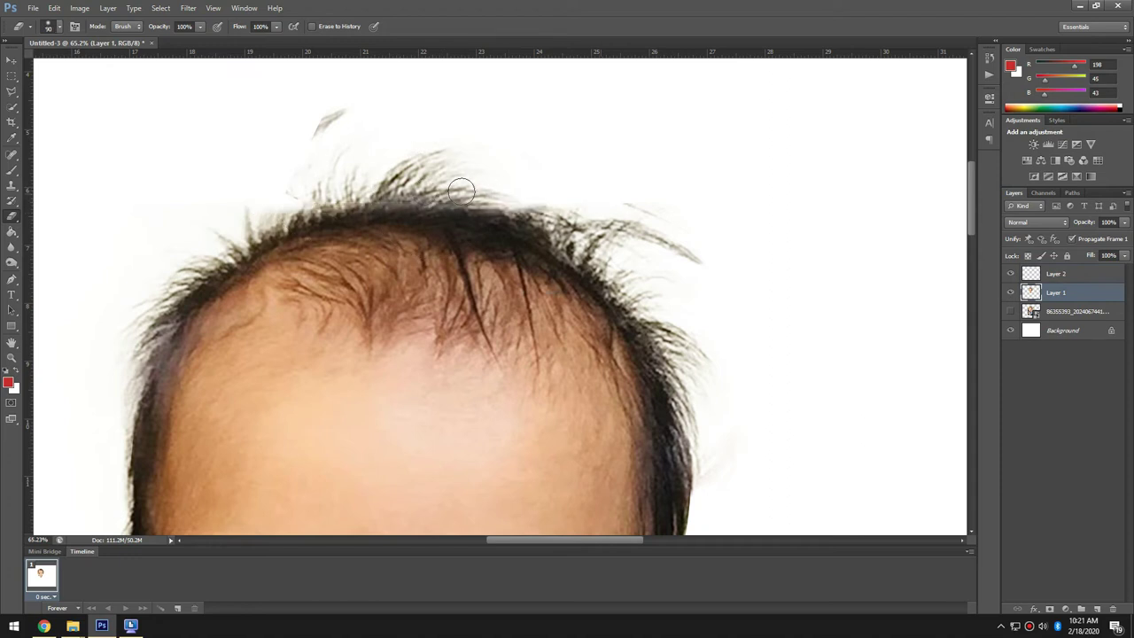
key("ctrl+0")
- Group the hair patch with the head cutout and merge Group 1 into one layer
key("v")
key("ctrl+g")
right_click(1050, 274)
left_click(1046, 457)
scroll(426, 200, "up", 3)
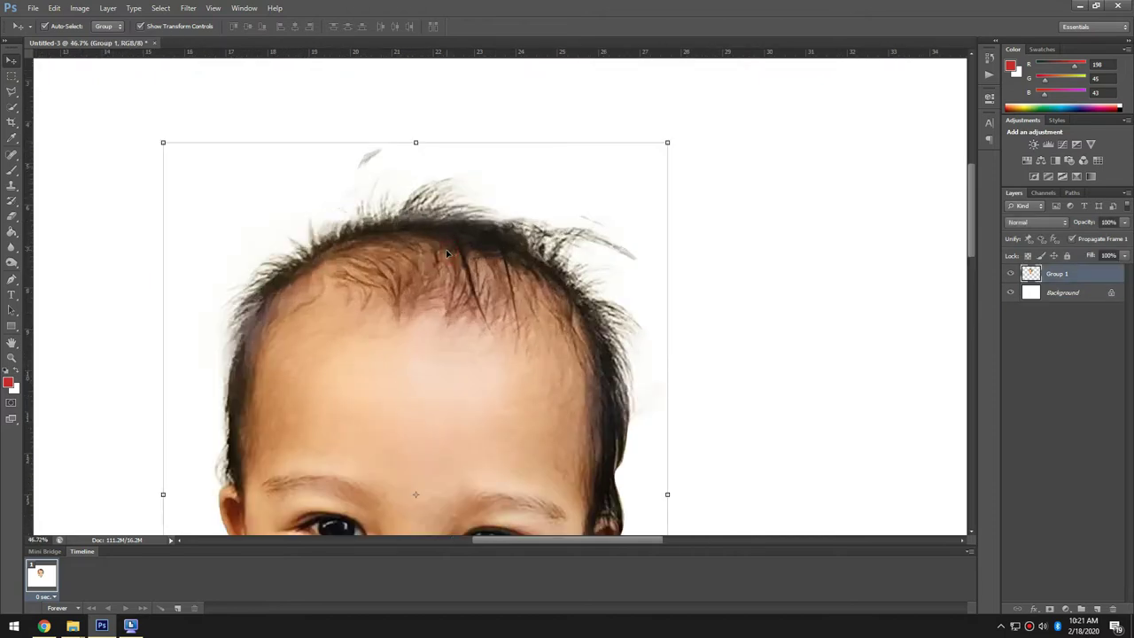
- Delete the stray hair strand above the head
key("m")
left_click_drag(307, 136, 393, 180)
key("Delete")
key("ctrl+d")
- Drag the panda-costume photo from the desktop into the document and place it
scroll(431, 302, "down", 3)
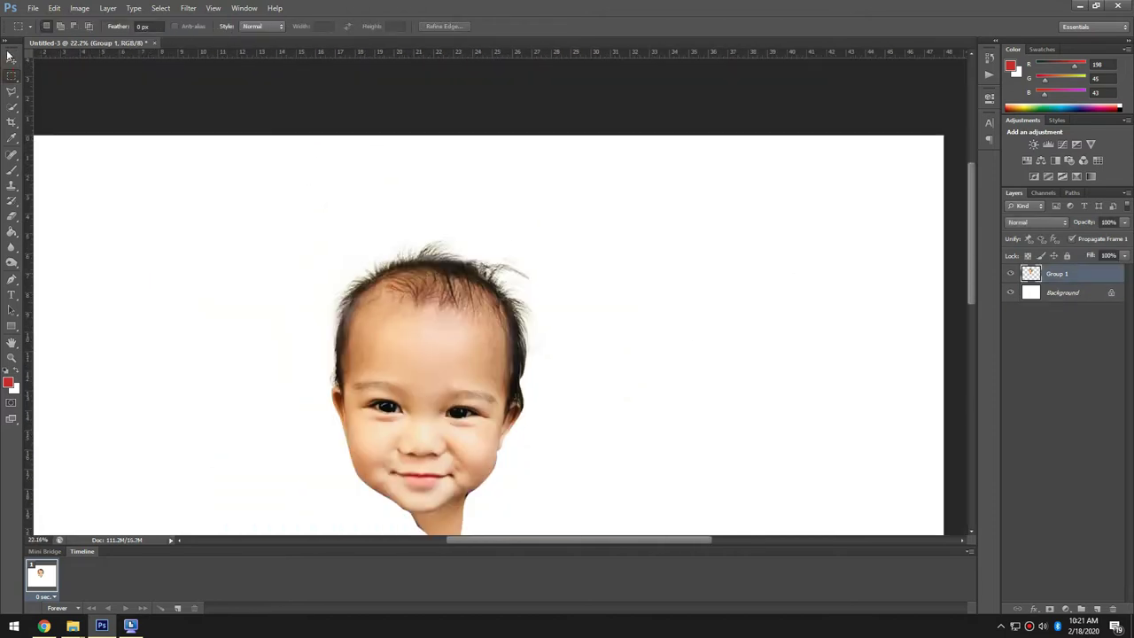
scroll(412, 313, "down", 3)
key("super+d")
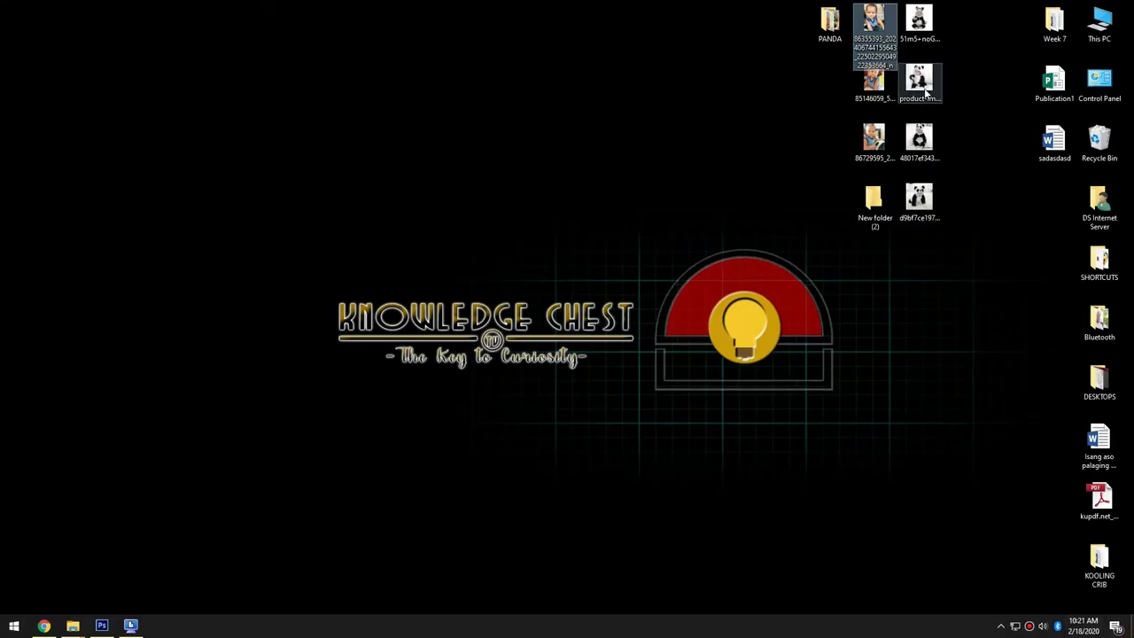
left_click_drag(918, 199, 512, 323)
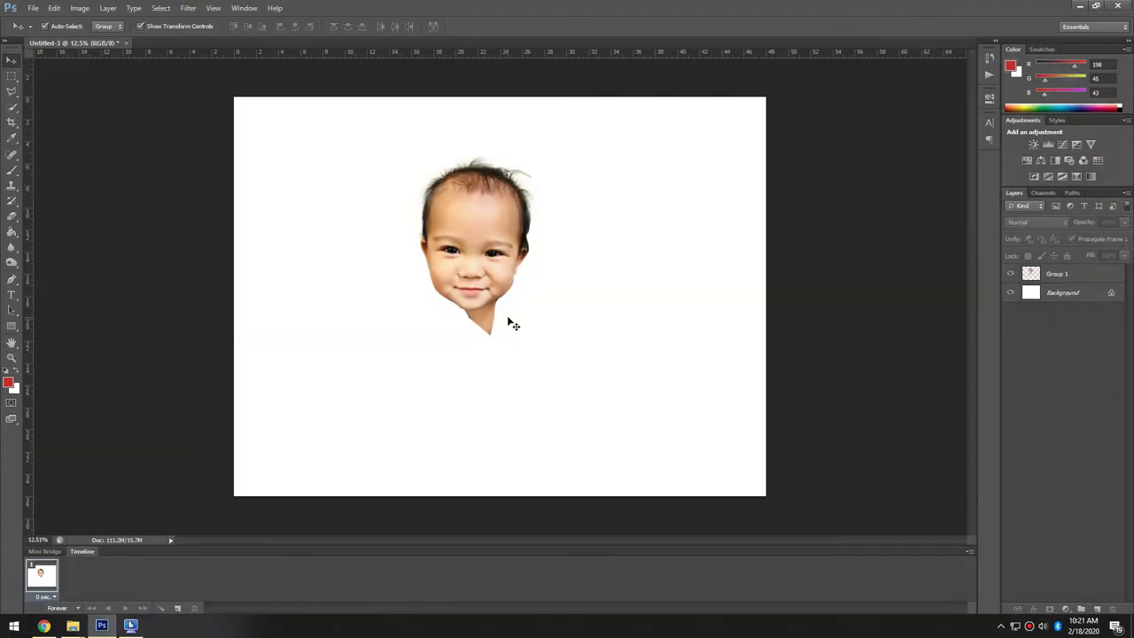
key("Return")
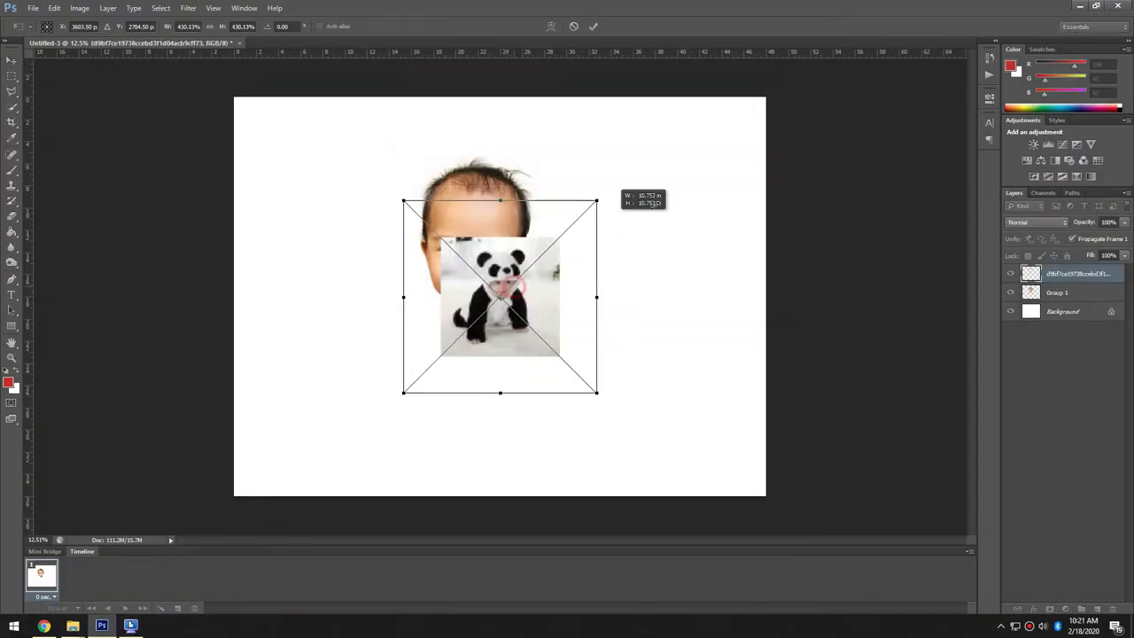
key("Return")
- Bring the face layer above the panda photo and position it over the hood's face
scroll(720, 201, "up", 3)
key("alt+bracketleft")
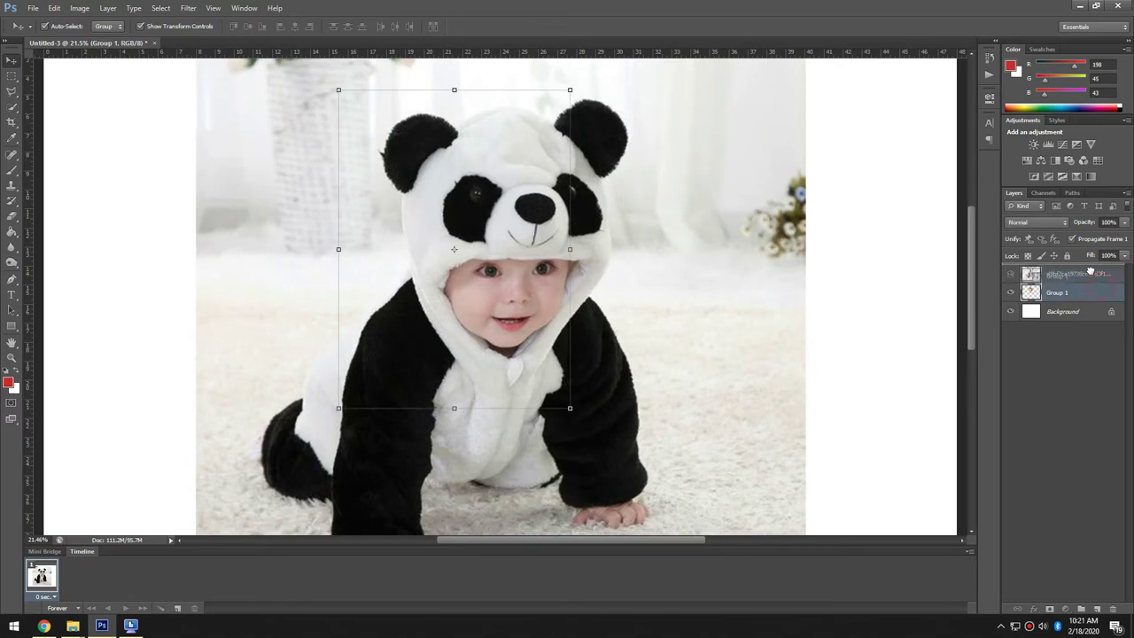
key("ctrl+bracketright")
left_click_drag(509, 292, 549, 298)
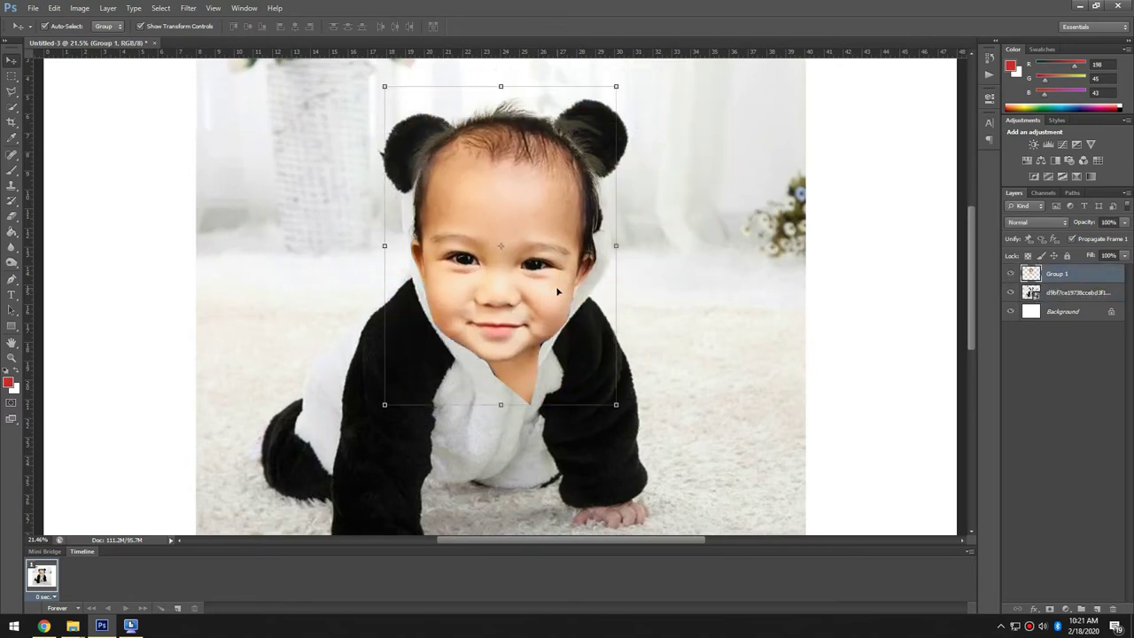
key("shift+Up")
key("shift+Up")
key("shift+Right")
key("shift+Right")
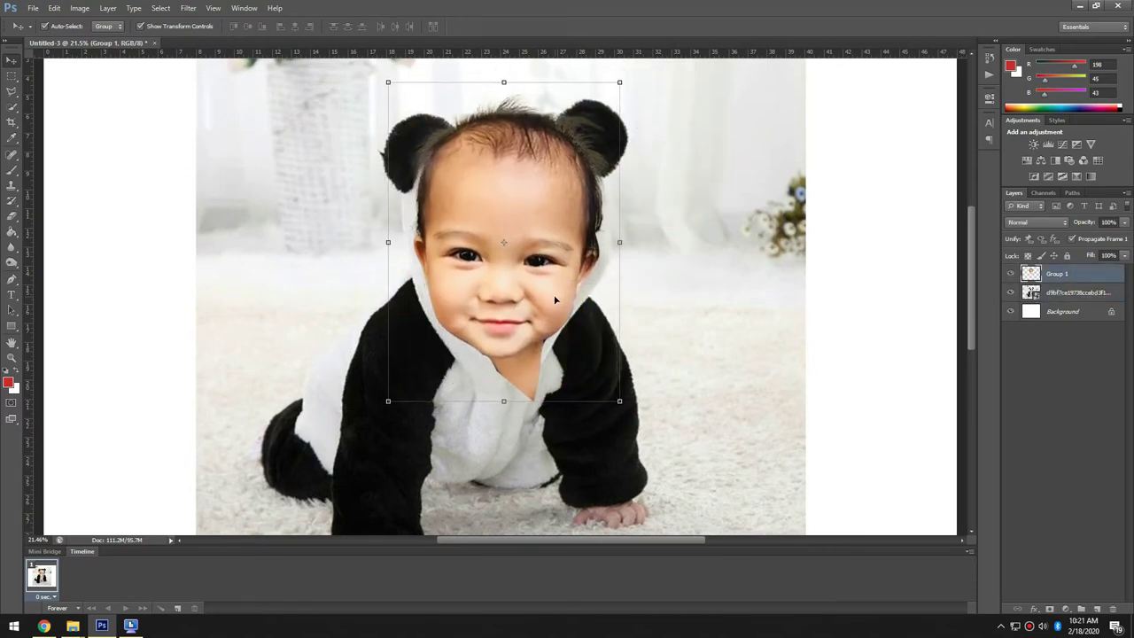
left_click(896, 502)
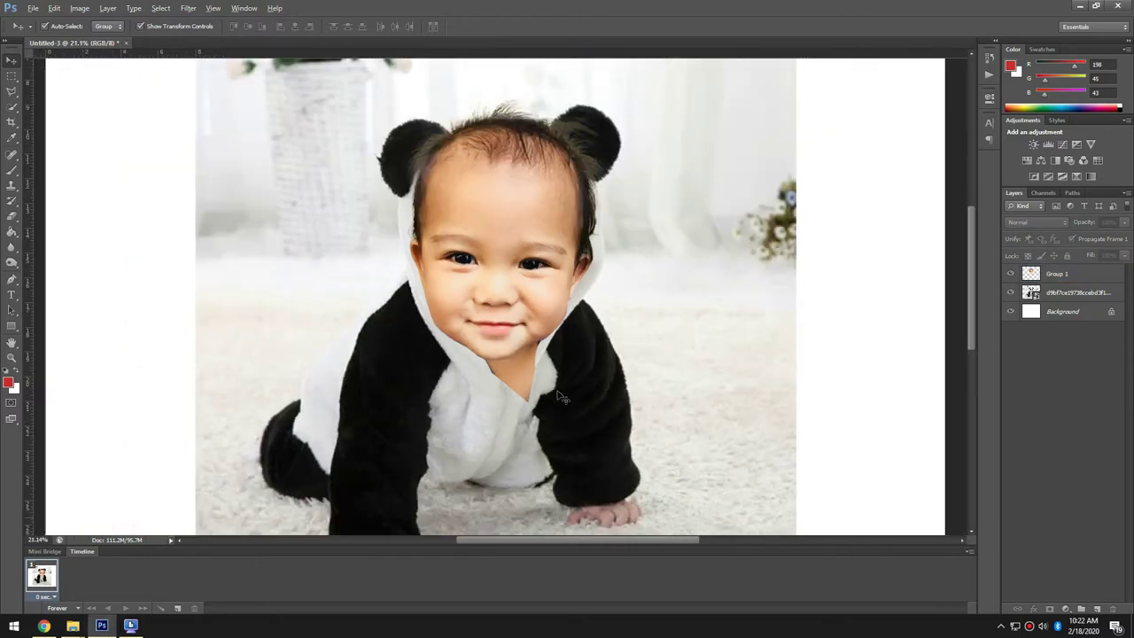
- Merge the face and panda photo layers as Group 2
scroll(823, 435, "down", 1)
left_click(1054, 272)
right_click(1055, 272)
left_click(1028, 460)
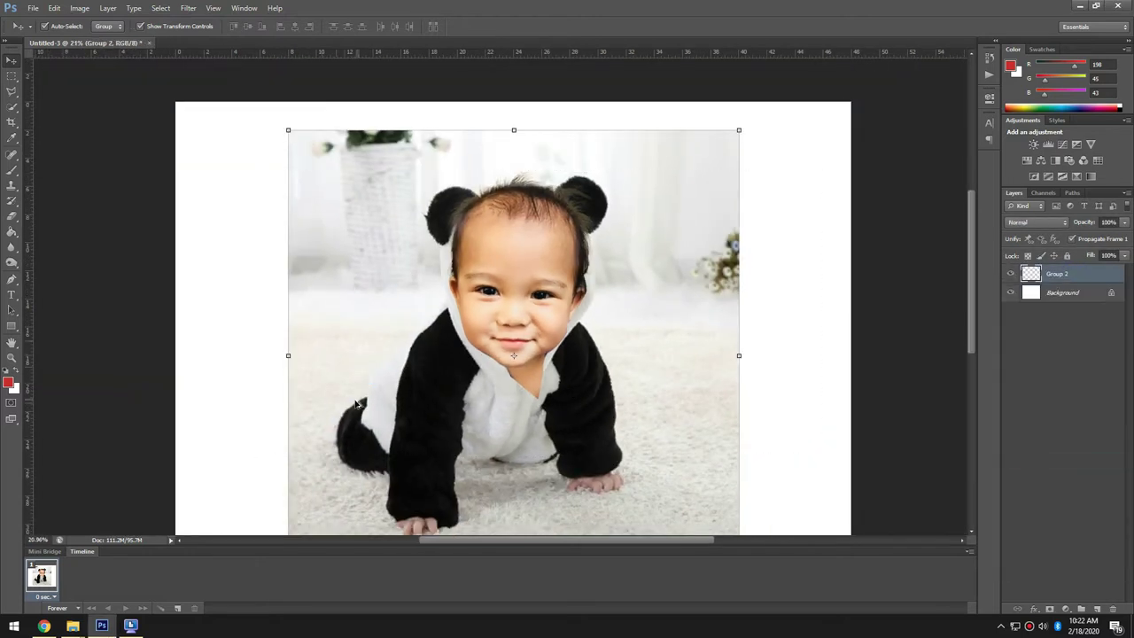
- Place a Pen path point along the hood edge
scroll(385, 301, "up", 3)
key("p")
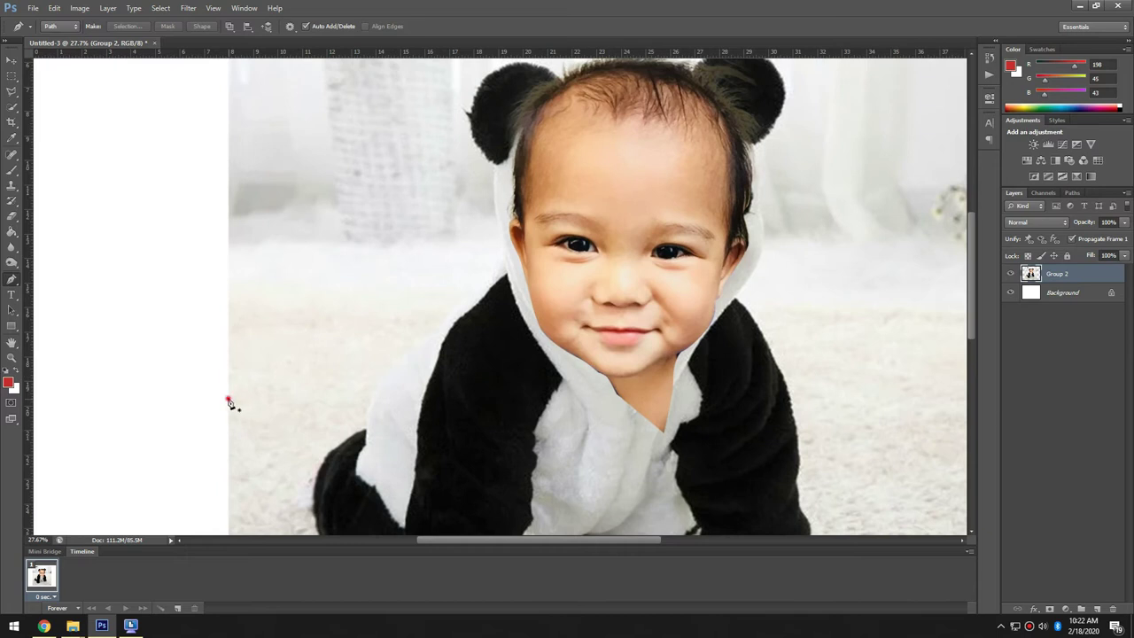
left_click(504, 266)
scroll(504, 265, "up", 5)
scroll(531, 455, "up", 1)
scroll(489, 351, "down", 4)
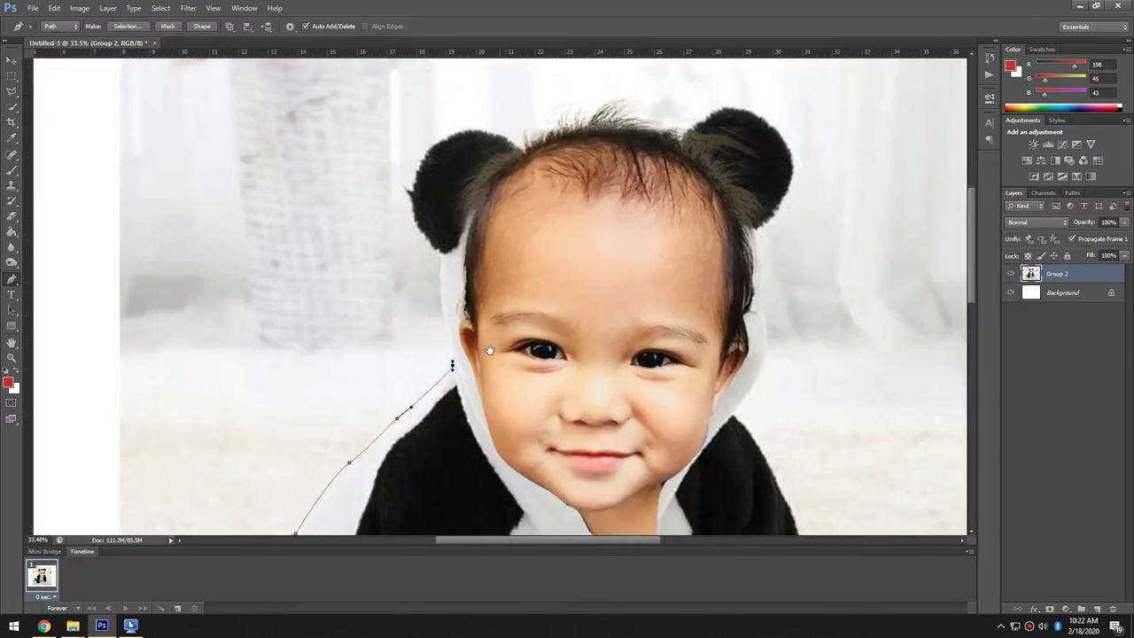
scroll(489, 351, "up", 1)
scroll(431, 231, "down", 5)
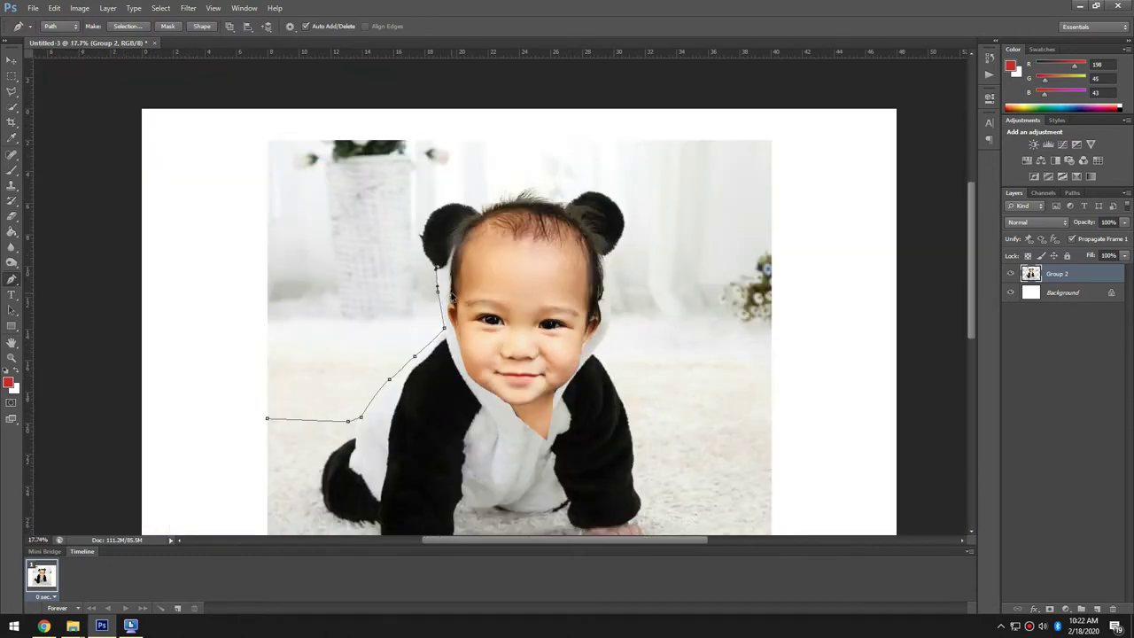
- Undo back to the unmerged Group 2 and give the face layer a Drop Shadow
key("ctrl+alt+z")
key("ctrl+alt+z")
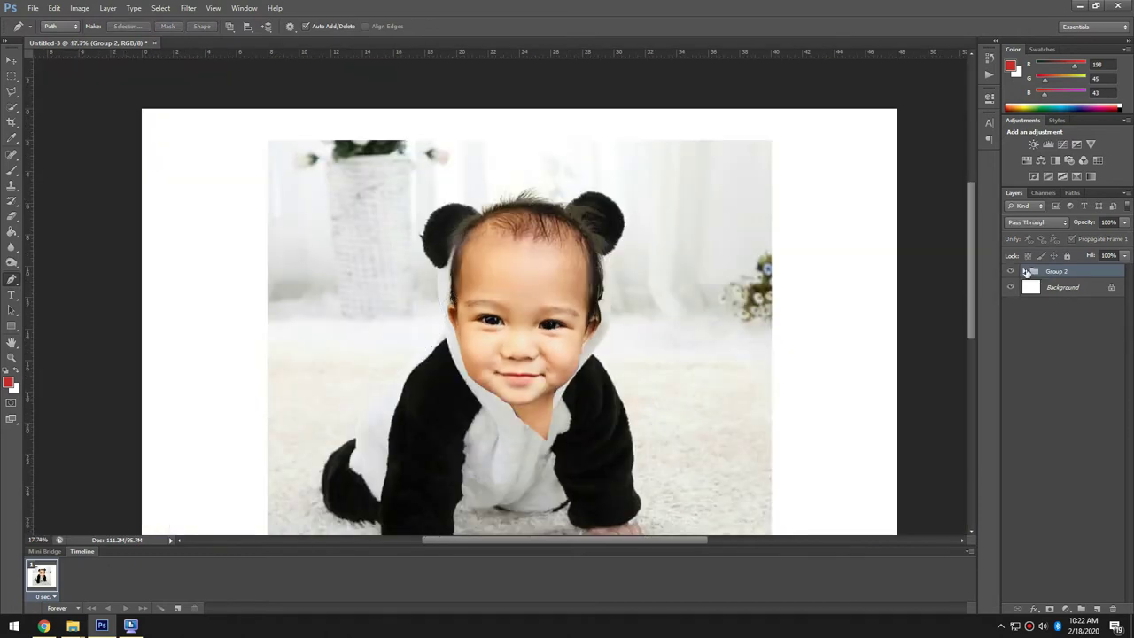
left_click(1025, 271)
double_click(1090, 287)
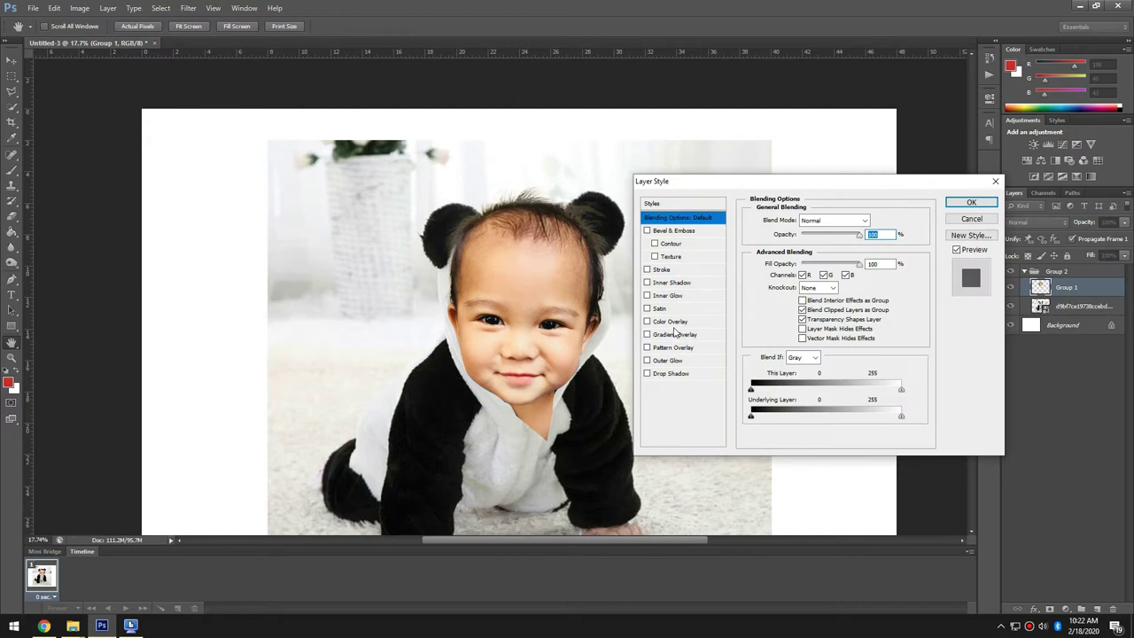
left_click(678, 374)
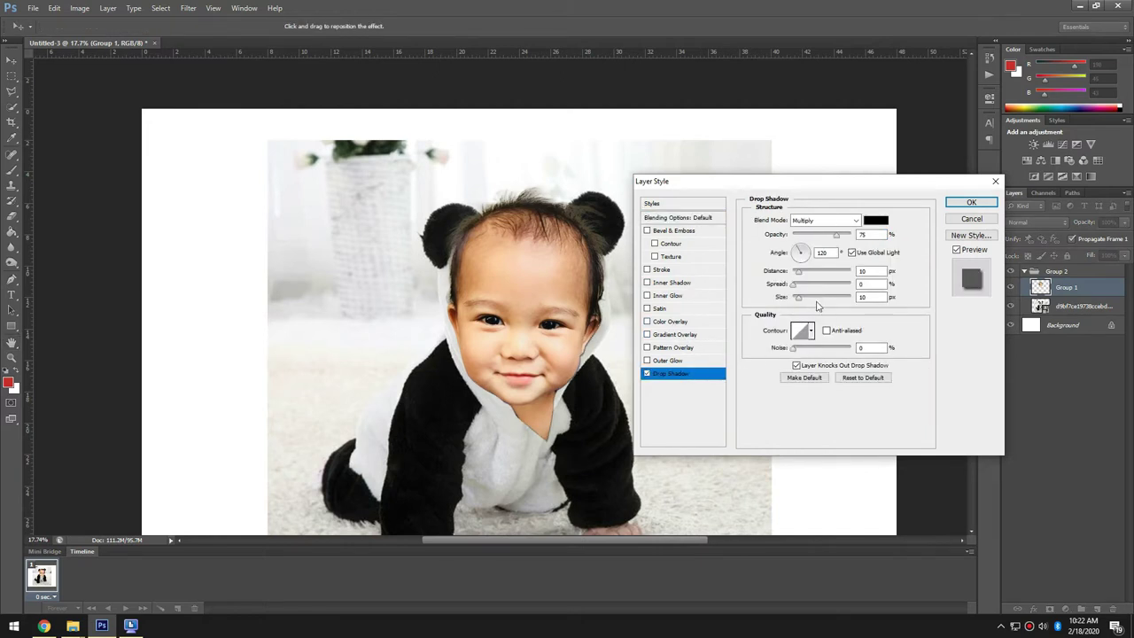
left_click(794, 287)
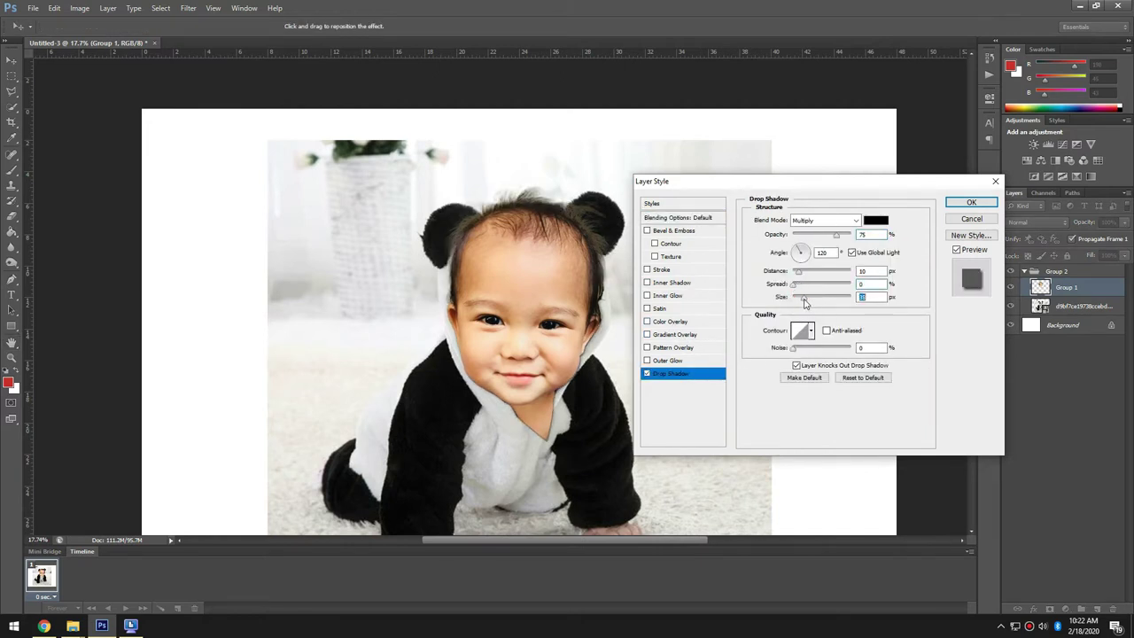
key("Return")
scroll(538, 454, "up", 3)
- Erase the pointed chin skin overlapping the hood with a larger eraser
key("e")
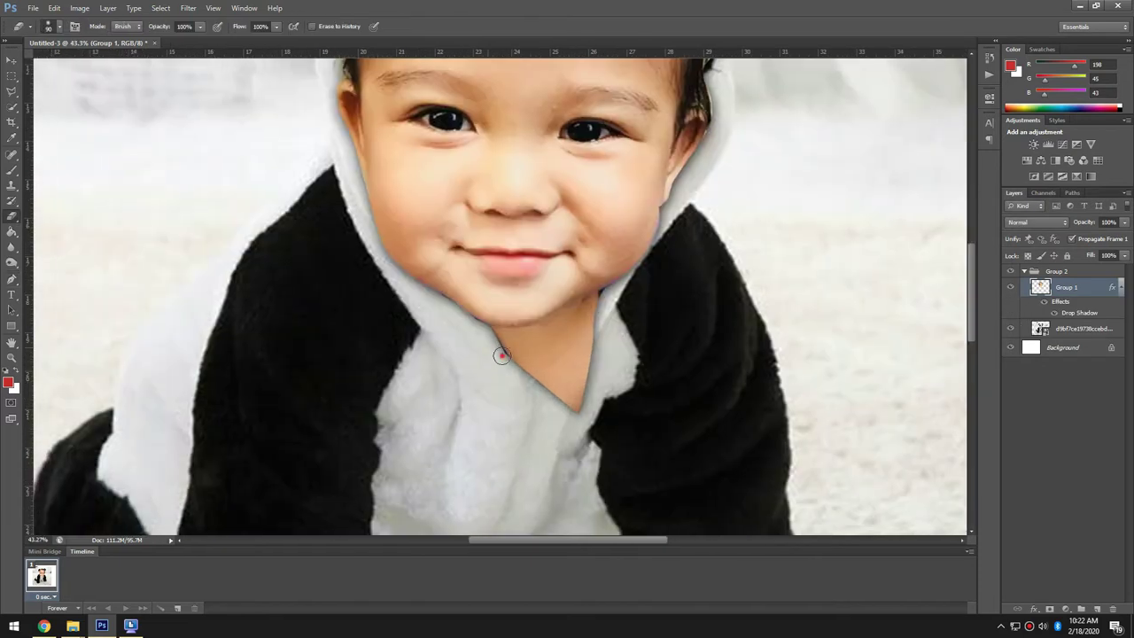
key("bracketright")
key("bracketright")
key("bracketright")
key("bracketright")
key("bracketright")
mouse_move(546, 398)
left_mouse_down()
mouse_move(619, 349)
mouse_move(536, 401)
mouse_move(568, 402)
left_mouse_up()
mouse_move(599, 351)
left_mouse_down()
mouse_move(581, 384)
mouse_move(585, 357)
left_mouse_up()
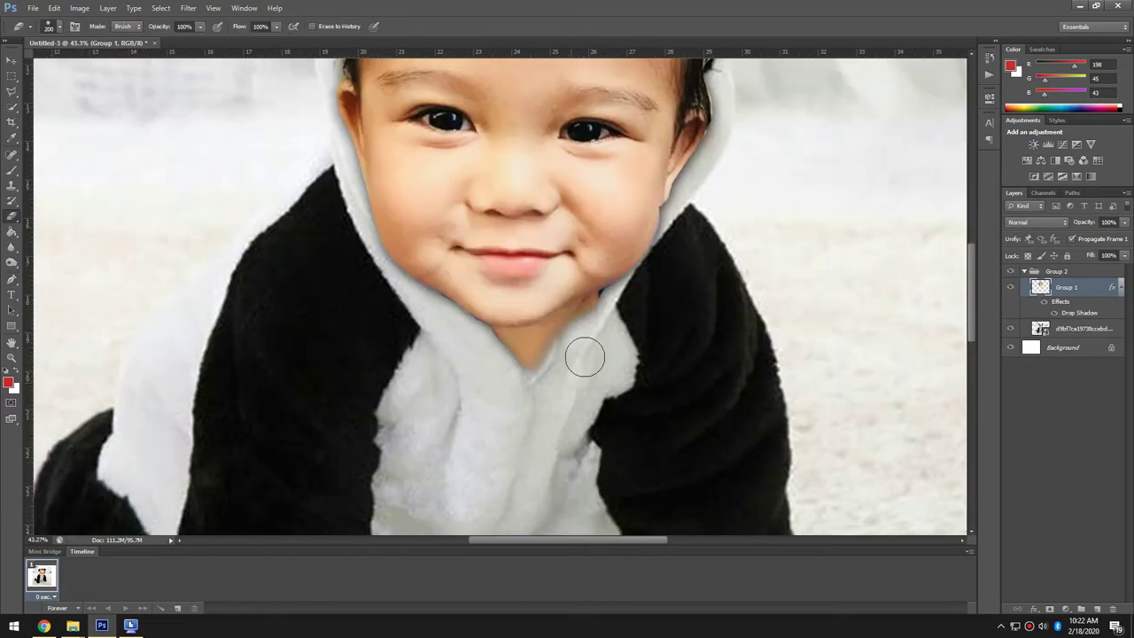
key("ctrl+0")
- Soften the shadow under the chin and lighten the hood edge beside it
scroll(542, 363, "up", 2)
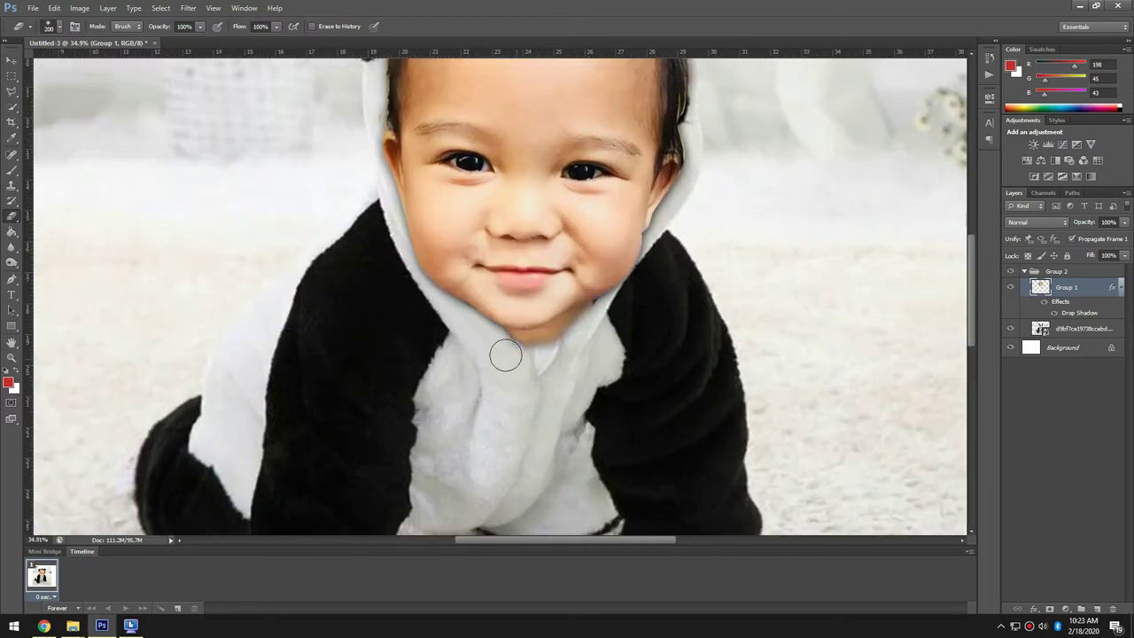
scroll(469, 305, "down", 2)
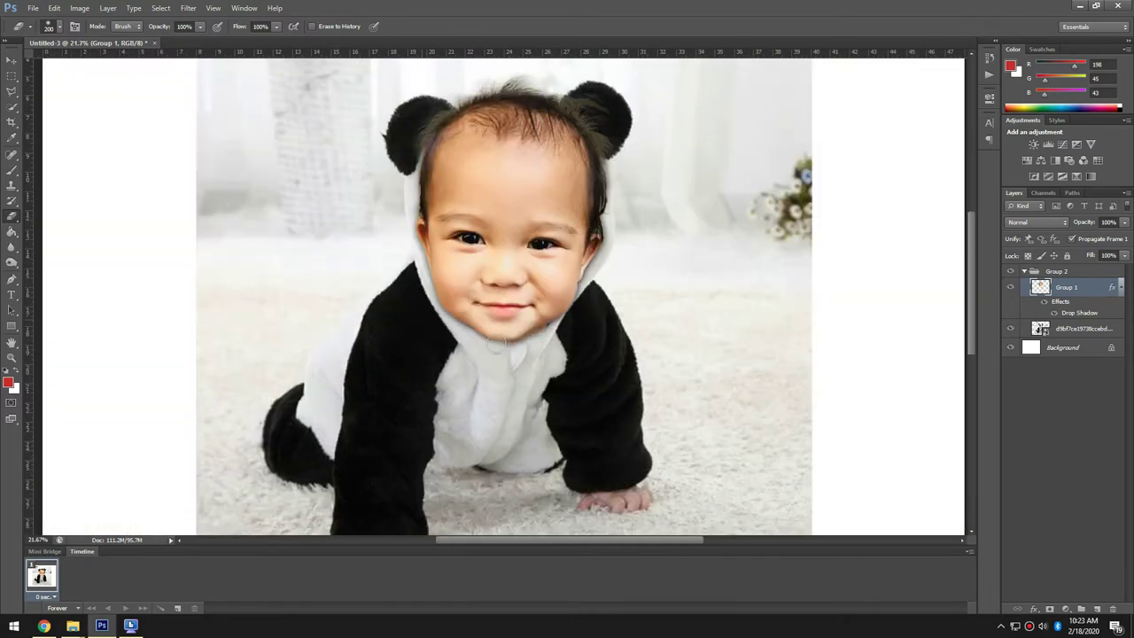
scroll(496, 345, "up", 3)
right_click(63, 64)
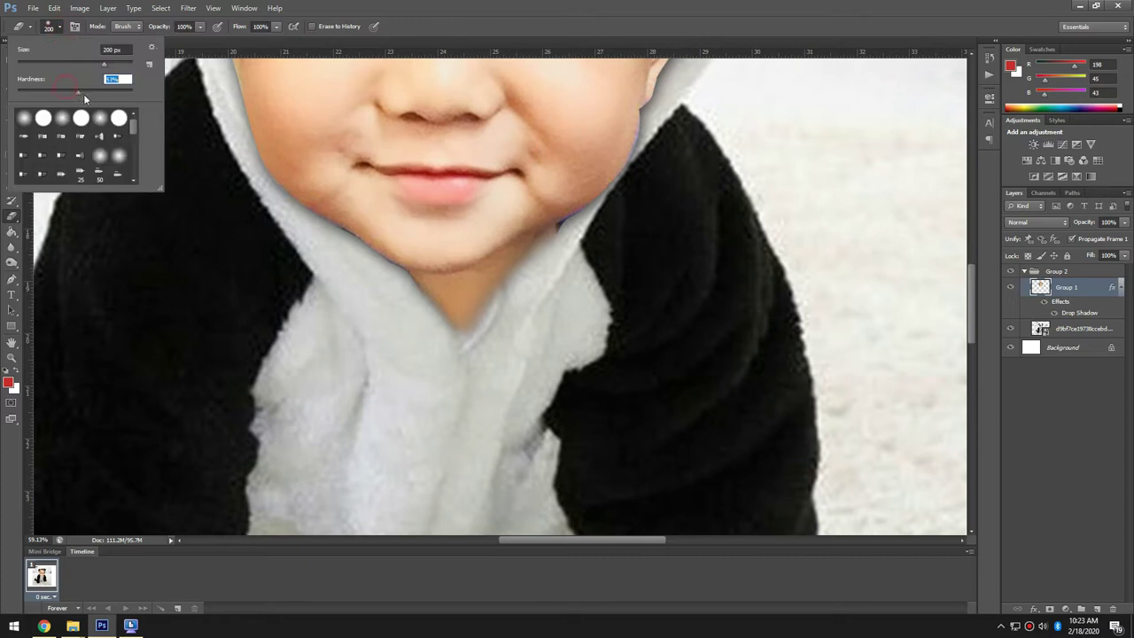
left_click(400, 306)
left_click_drag(433, 334, 418, 325)
left_click_drag(516, 307, 566, 265)
key("ctrl+0")
key("v")
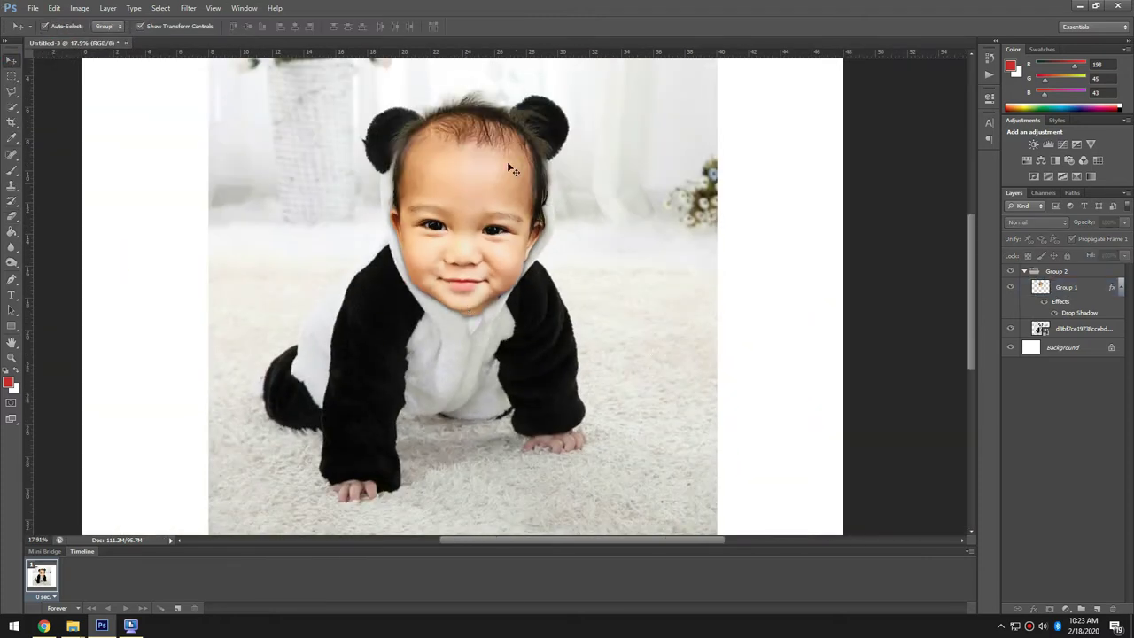
scroll(507, 163, "up", 1)
left_click(1058, 271)
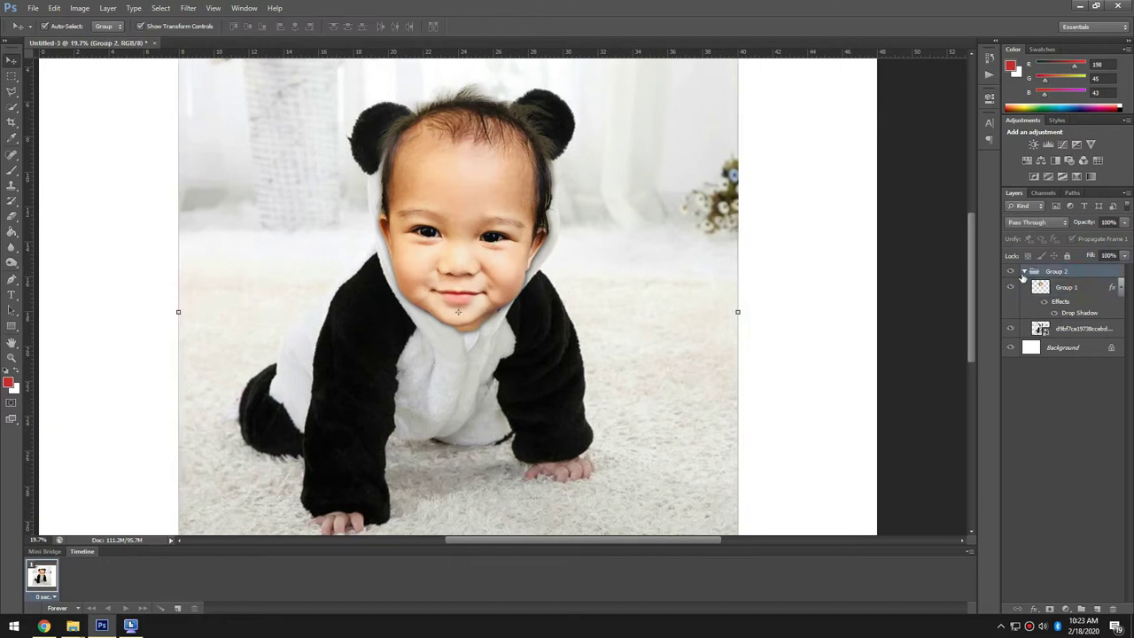
- Duplicate Group 2 and merge the copy into a single layer
left_click(1024, 272)
key("ctrl+j")
right_click(1046, 271)
left_click(1044, 460)
- Trace a Pen path around the baby, panda ears and lower carpet
left_click(12, 278)
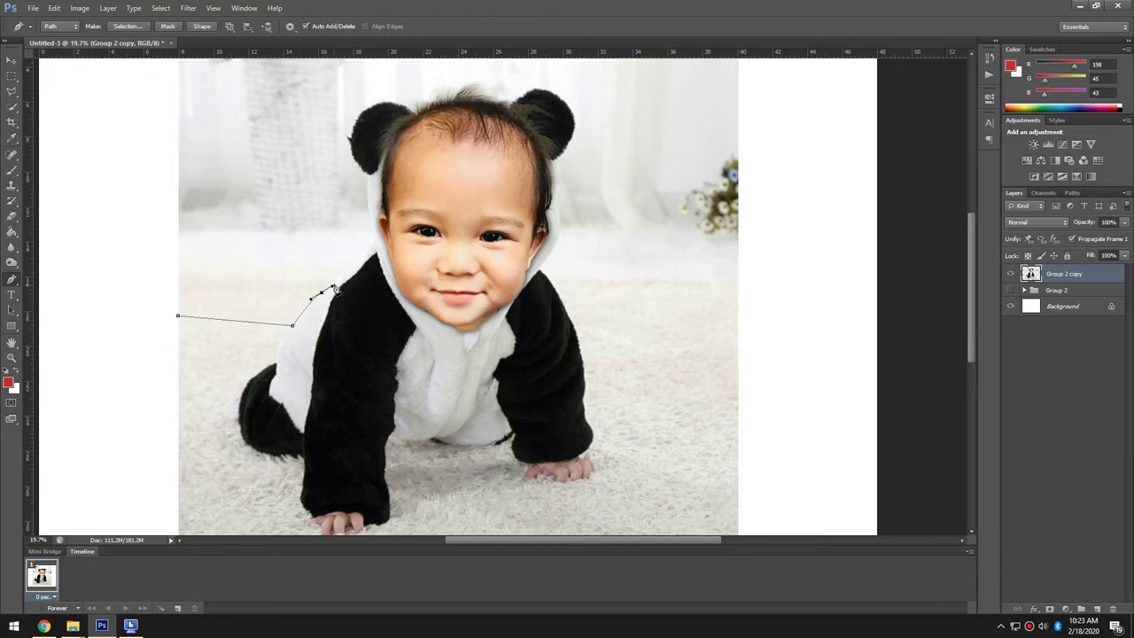
scroll(364, 200, "up", 8)
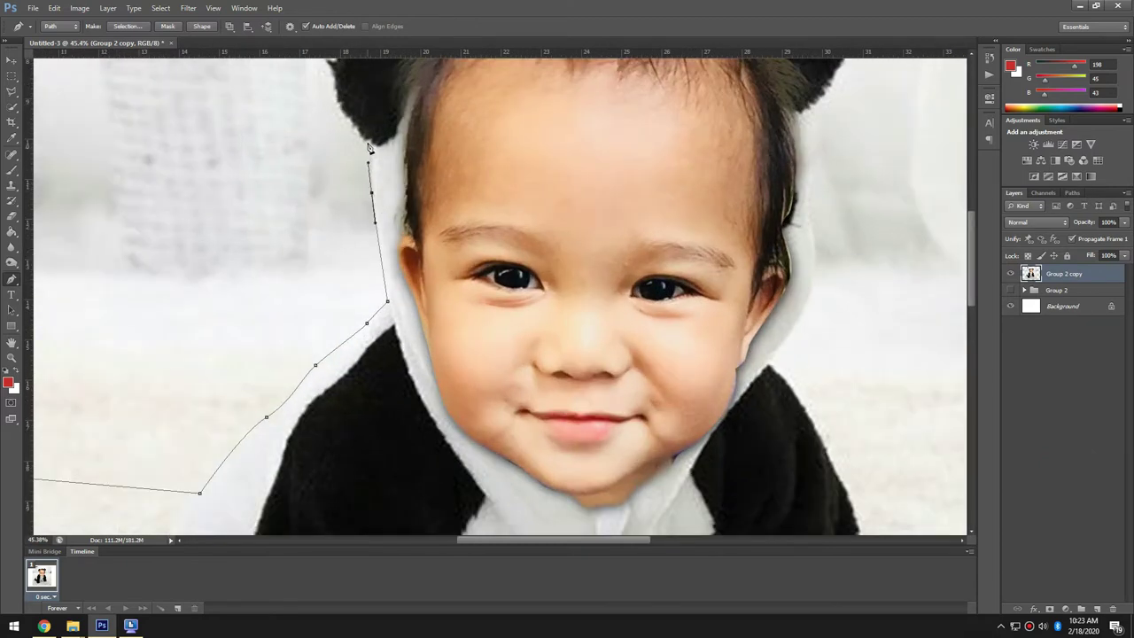
scroll(370, 149, "up", 3)
left_click(335, 233)
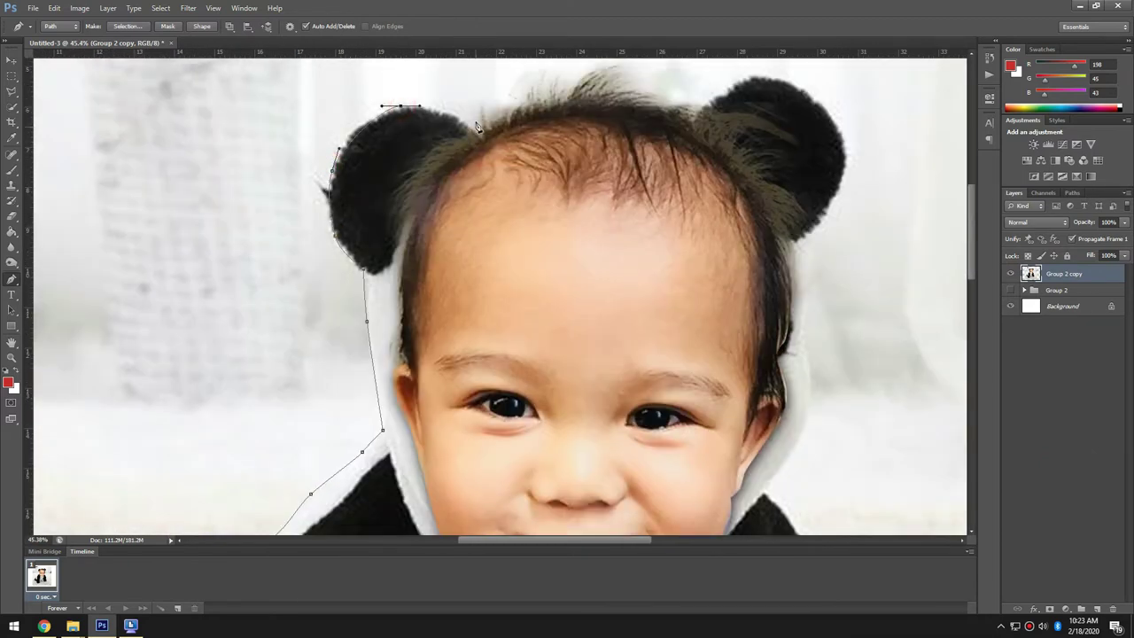
left_click(577, 80)
left_click_drag(578, 80, 427, 211)
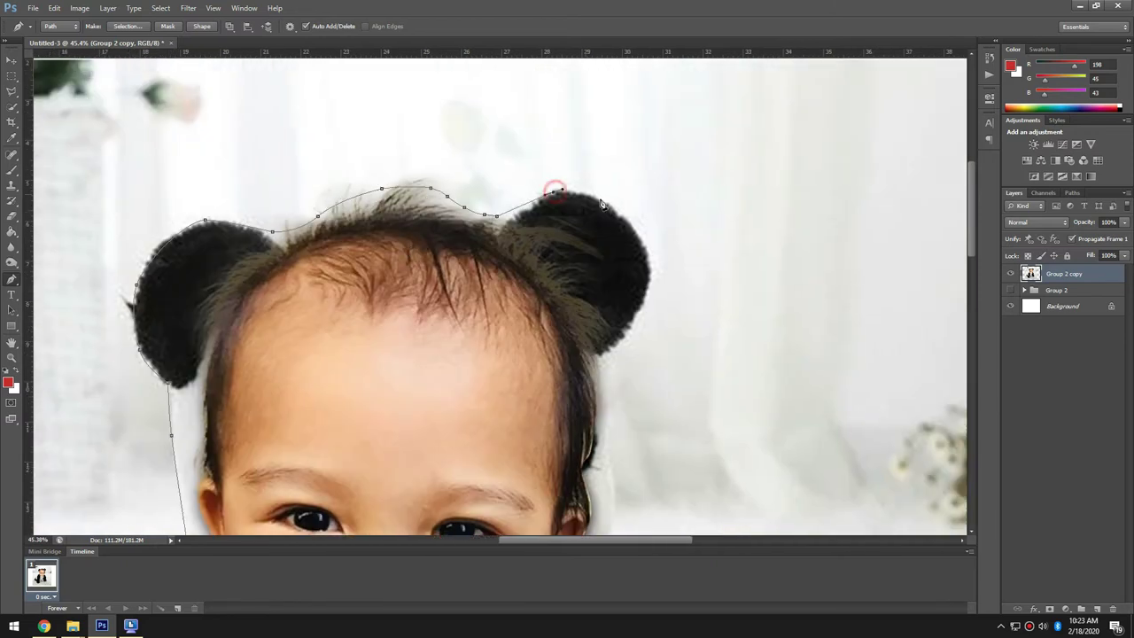
left_click_drag(611, 358, 590, 223)
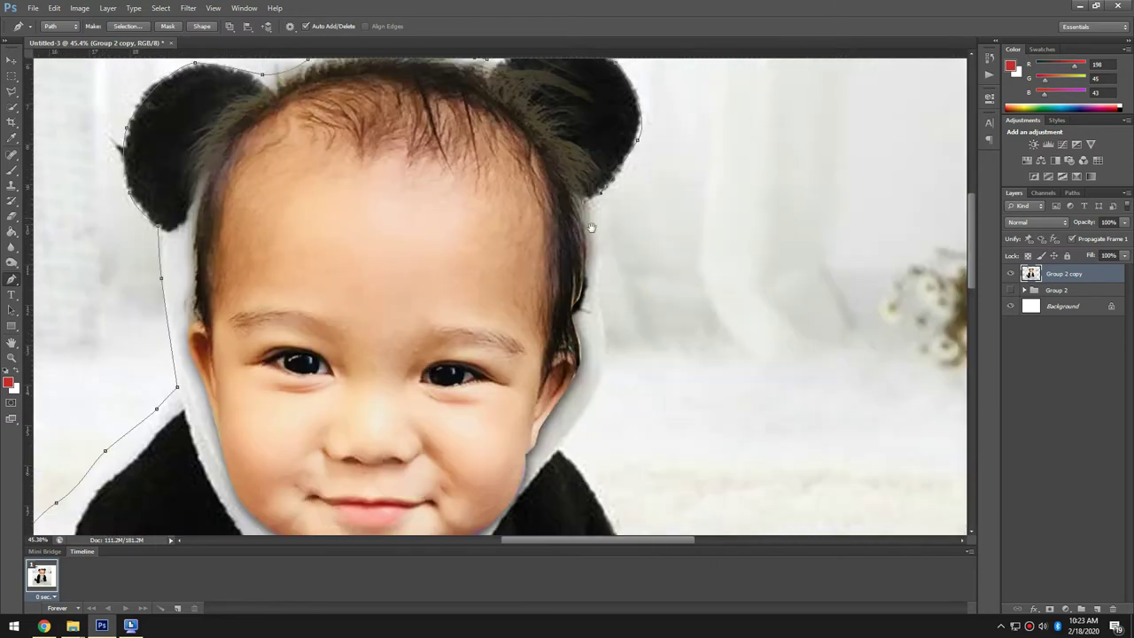
left_click_drag(562, 443, 450, 113)
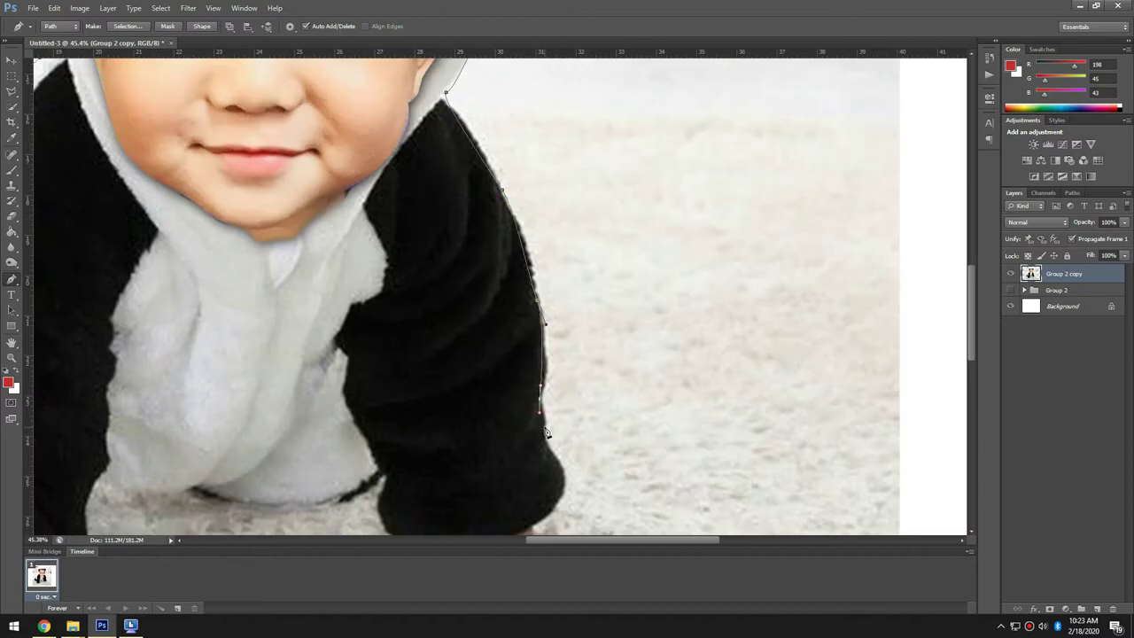
scroll(410, 377, "down", 3)
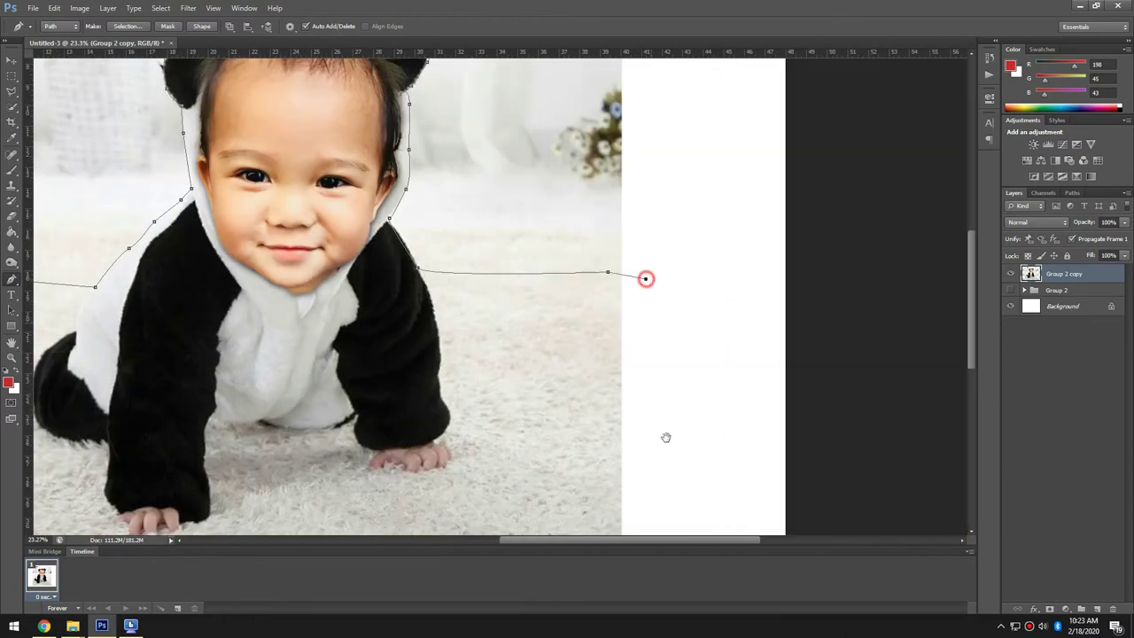
scroll(656, 367, "down", 3)
left_click(747, 437)
left_click(263, 464)
scroll(526, 470, "left", 5)
left_click(359, 462)
left_click_drag(310, 291, 313, 272)
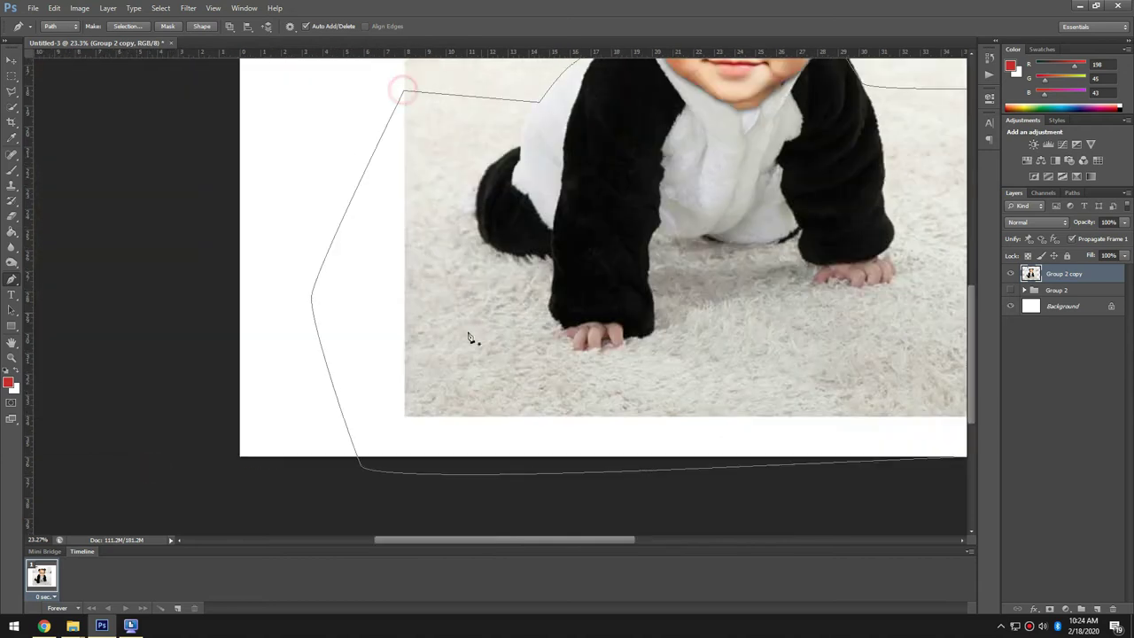
scroll(461, 226, "down", 2)
scroll(567, 194, "up", 1)
- Turn the traced path into a selection without inverting it
right_click(573, 188)
left_click(603, 225)
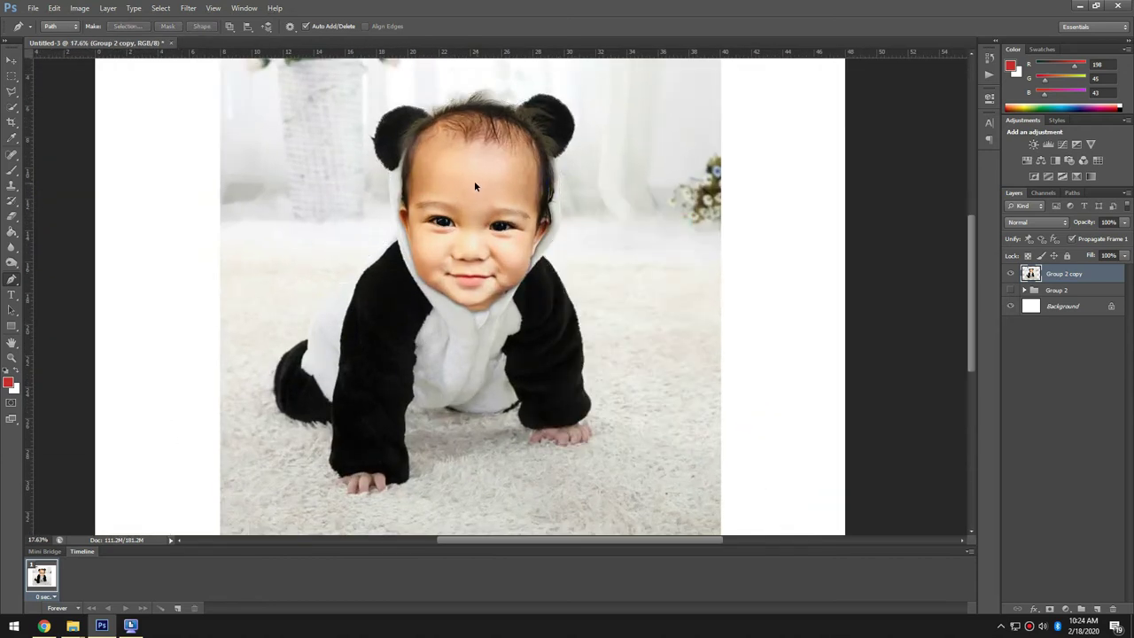
scroll(492, 184, "up", 1)
scroll(496, 180, "down", 1)
key("ctrl+z")
right_click(504, 201)
left_click(551, 268)
left_click(628, 185)
key("w")
scroll(434, 177, "up", 1)
right_click(434, 177)
key("Escape")
- Paint Refine Edge along the fuzzy hood and ear, apply it, and trim the selection
right_click(381, 190)
left_click(425, 237)
mouse_move(356, 215)
left_mouse_down()
mouse_move(336, 106)
mouse_move(399, 89)
left_mouse_up()
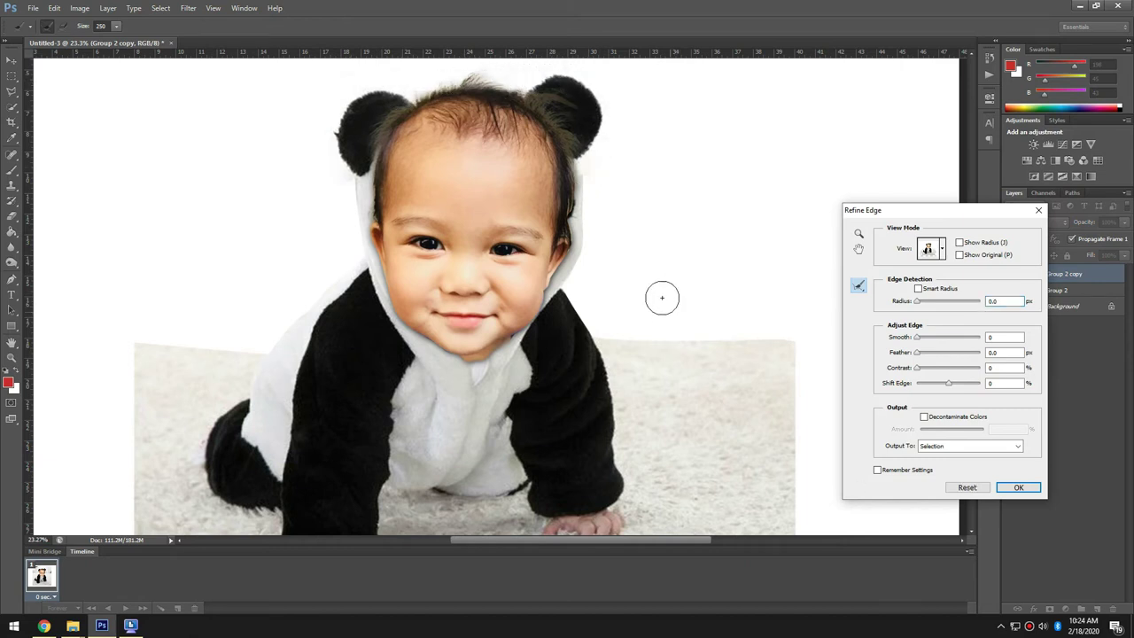
left_click(1018, 487)
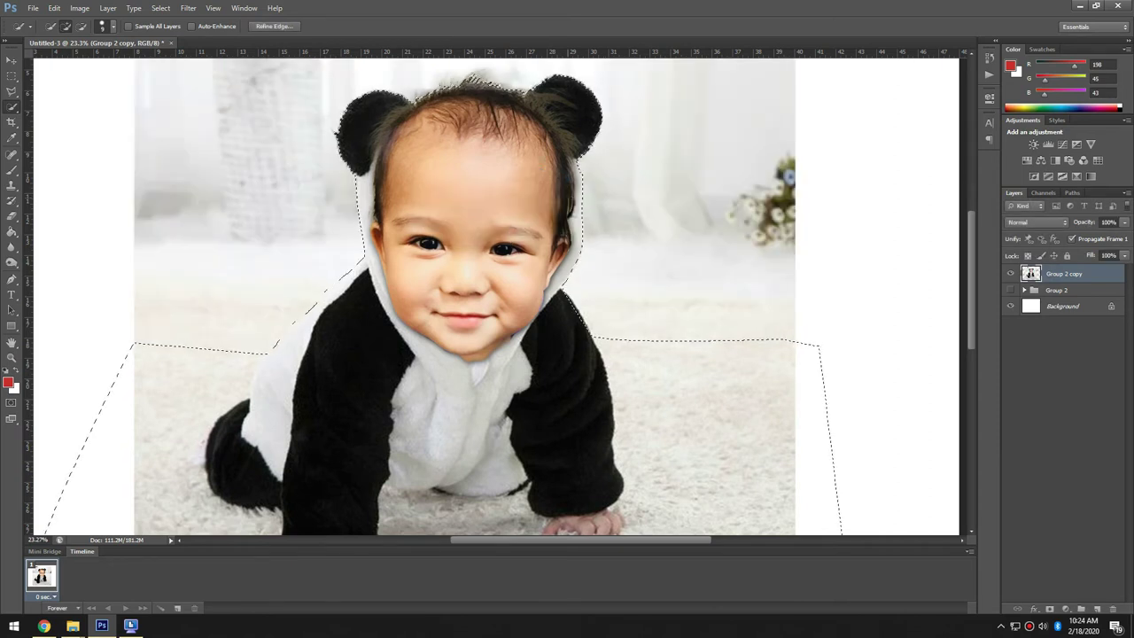
left_click(564, 168)
left_click(561, 174)
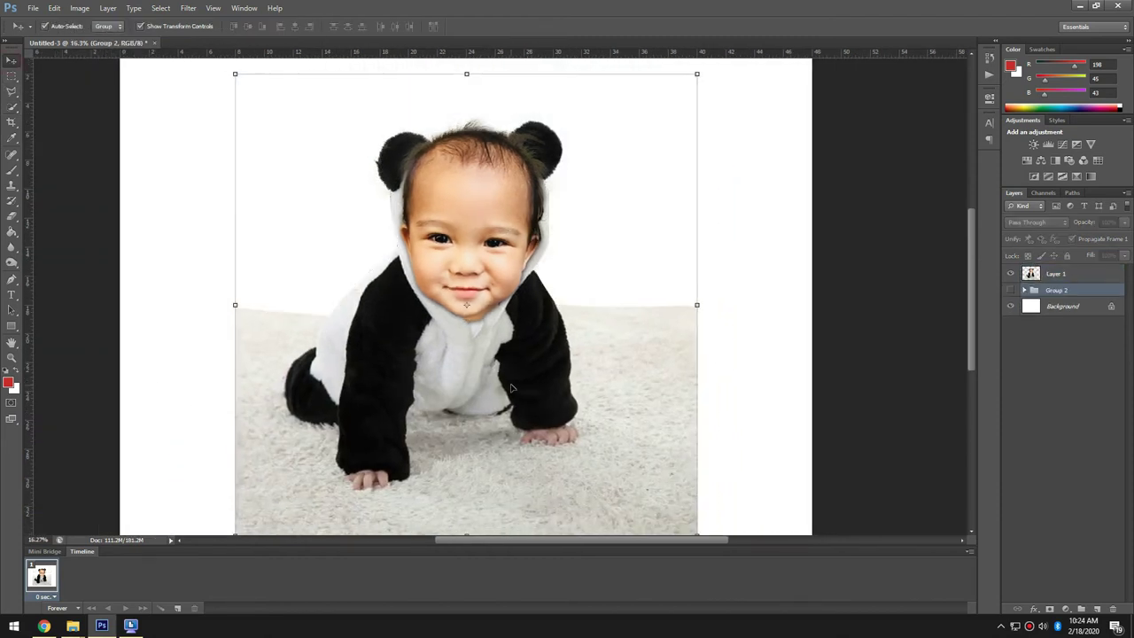
- Scale the cut-out baby to about 115% and shift it toward the lower left
key("ctrl+minus")
left_click_drag(512, 388, 371, 469)
left_click_drag(541, 195, 632, 167)
left_click_drag(455, 321, 446, 325)
double_click(561, 406)
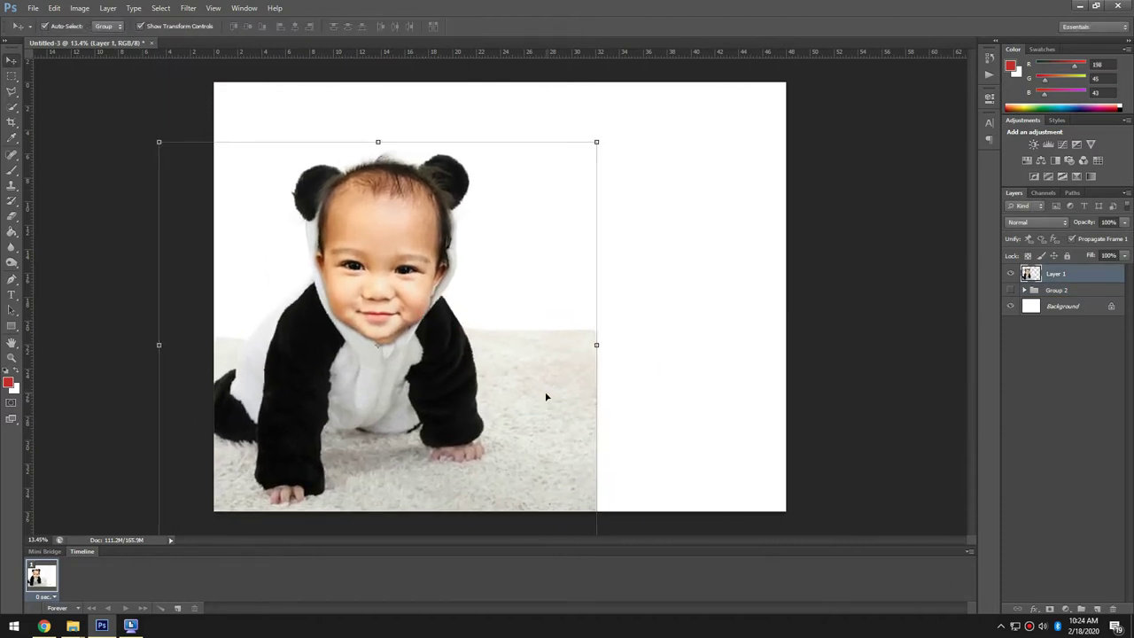
left_click_drag(408, 407, 395, 414)
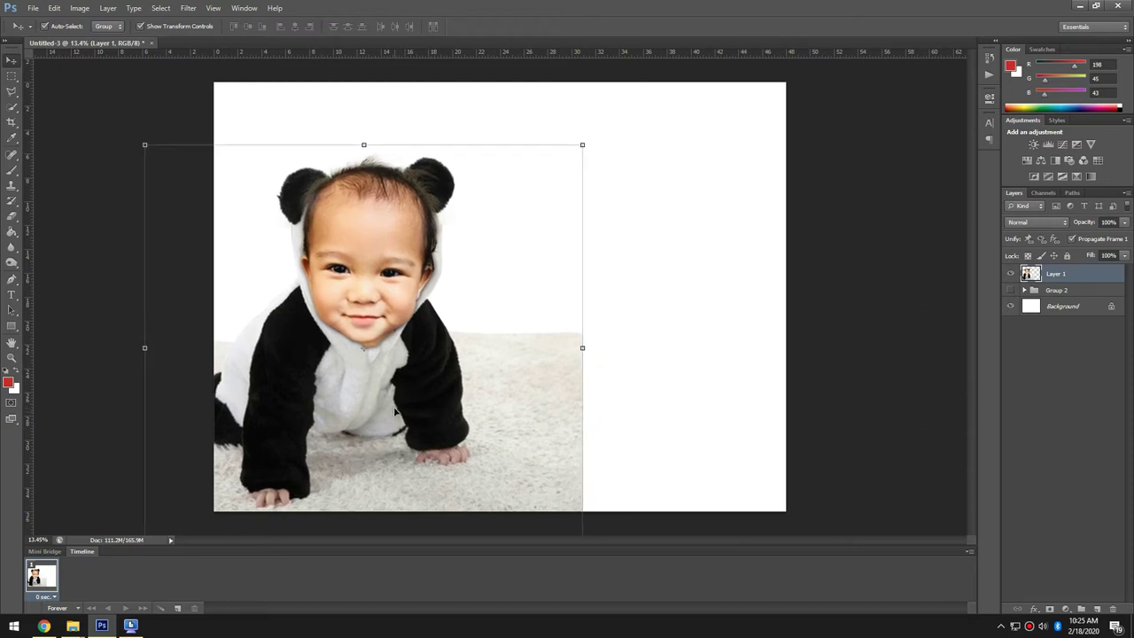
- Clone carpet texture over the white area at the bottom right
key("s")
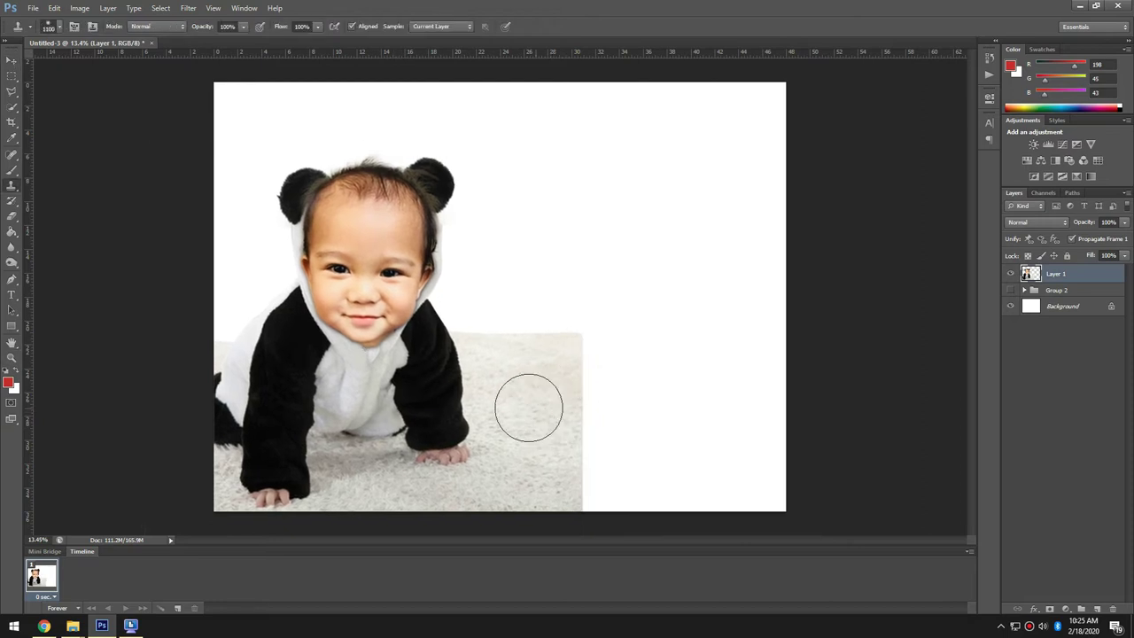
mouse_move(579, 405)
left_mouse_down()
mouse_move(589, 373)
mouse_move(623, 394)
mouse_move(594, 357)
mouse_move(661, 373)
left_mouse_up()
mouse_move(615, 451)
left_mouse_down()
mouse_move(614, 510)
mouse_move(661, 411)
mouse_move(590, 447)
mouse_move(606, 418)
left_mouse_up()
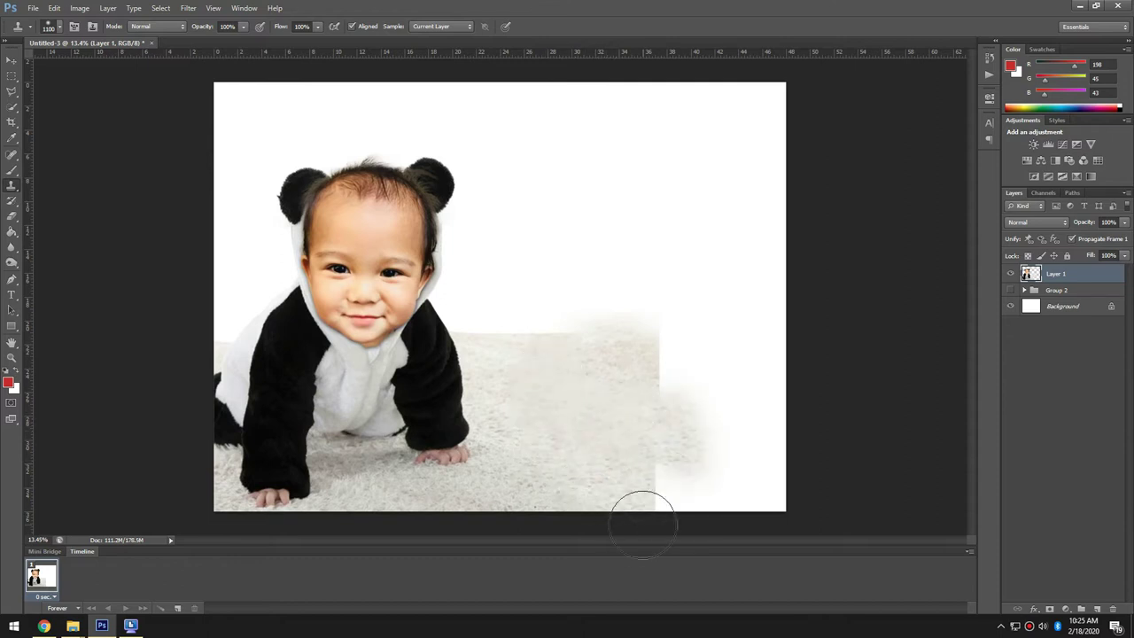
mouse_move(662, 480)
left_mouse_down()
mouse_move(726, 488)
mouse_move(708, 390)
left_mouse_up()
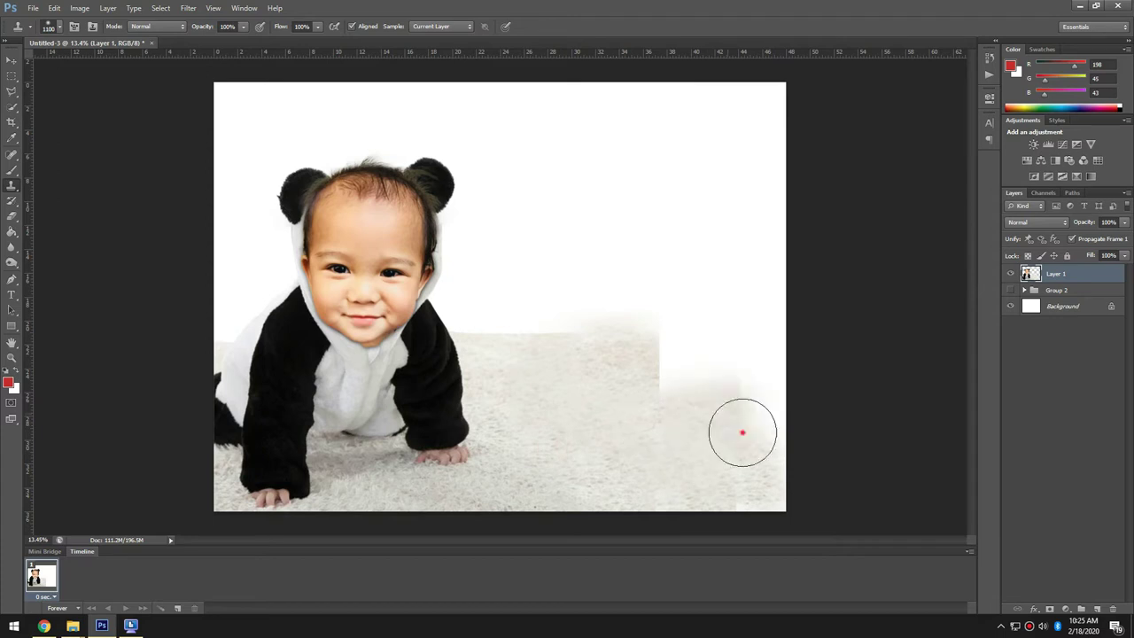
mouse_move(742, 433)
left_mouse_down()
mouse_move(775, 406)
mouse_move(751, 379)
left_mouse_up()
mouse_move(663, 390)
left_mouse_down()
mouse_move(749, 372)
mouse_move(664, 362)
left_mouse_up()
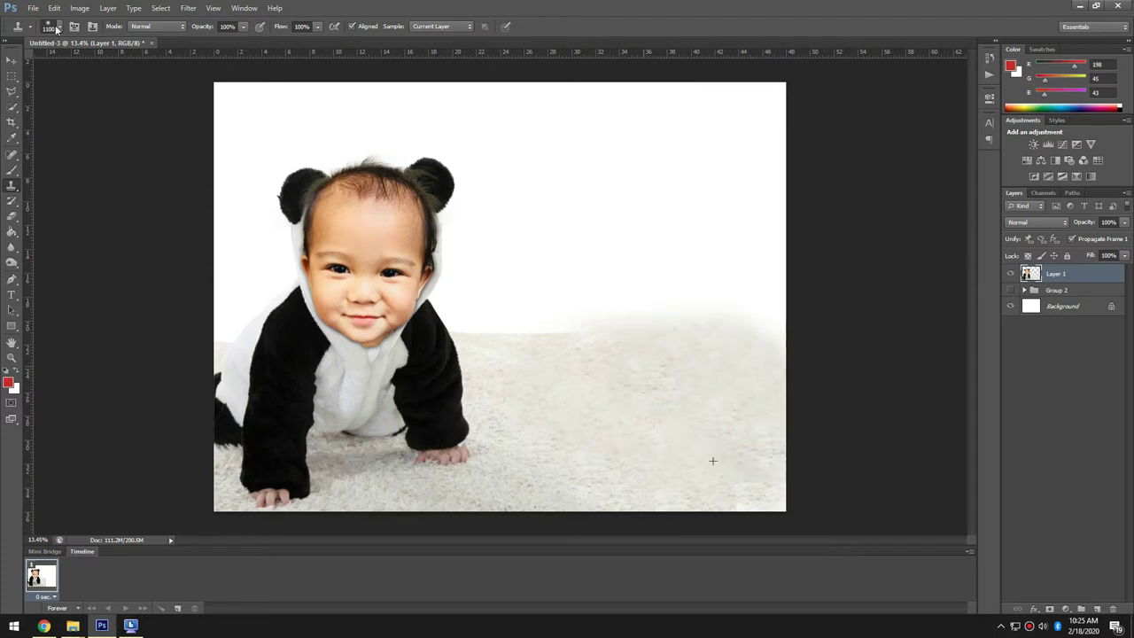
- Convert the traced haze path to a selection, delete the haze above the carpet, and deselect
key("p")
right_click(658, 284)
left_click(689, 322)
key("Return")
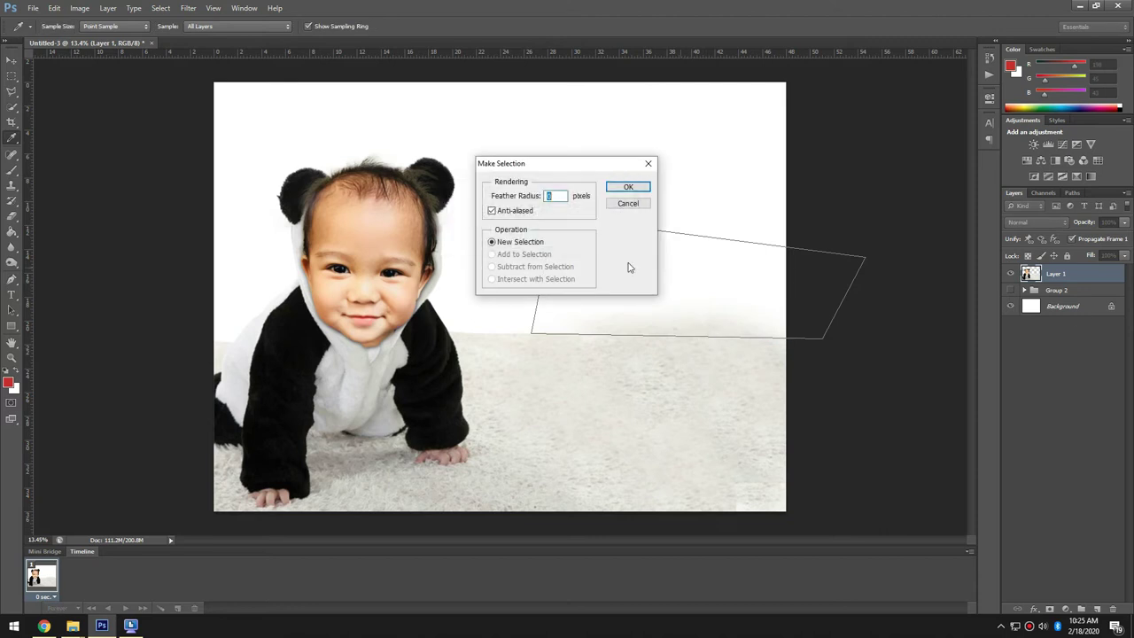
key("Return")
key("m")
key("ctrl+d")
key("ctrl+minus")
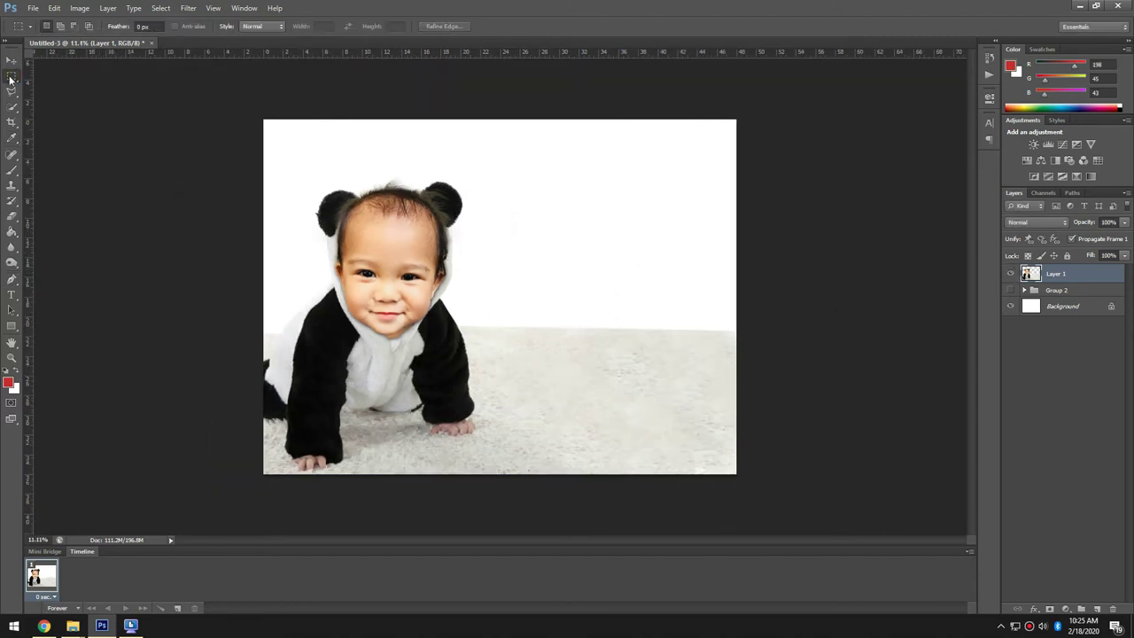
left_click(12, 60)
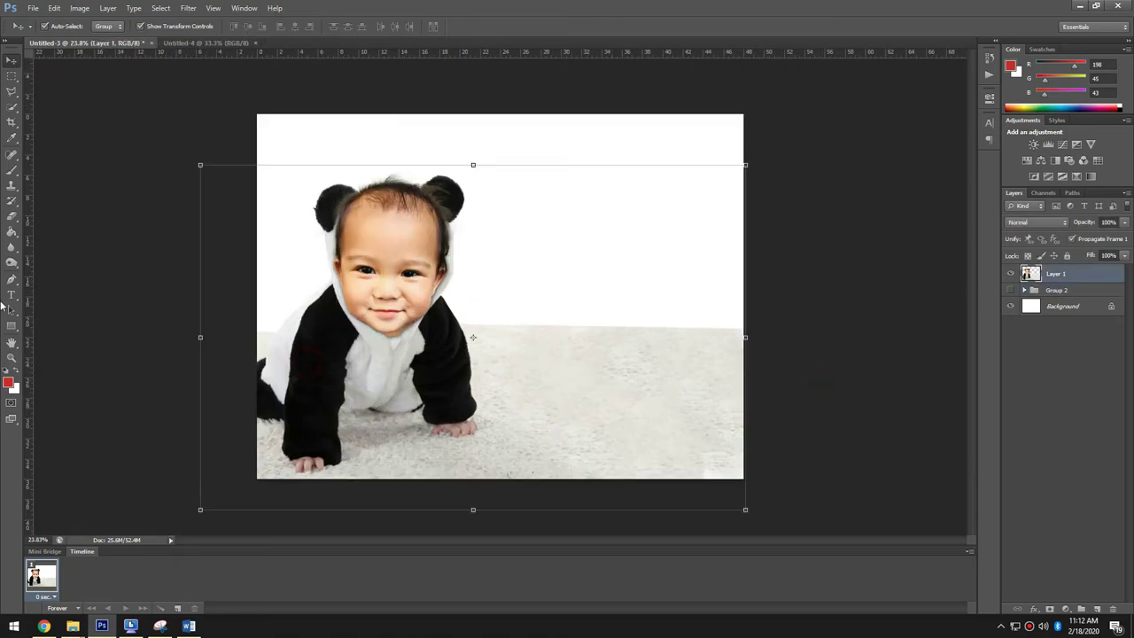
- Trace a Pen path along the right edge and make it a selection
left_click(11, 280)
scroll(230, 355, "up", 5)
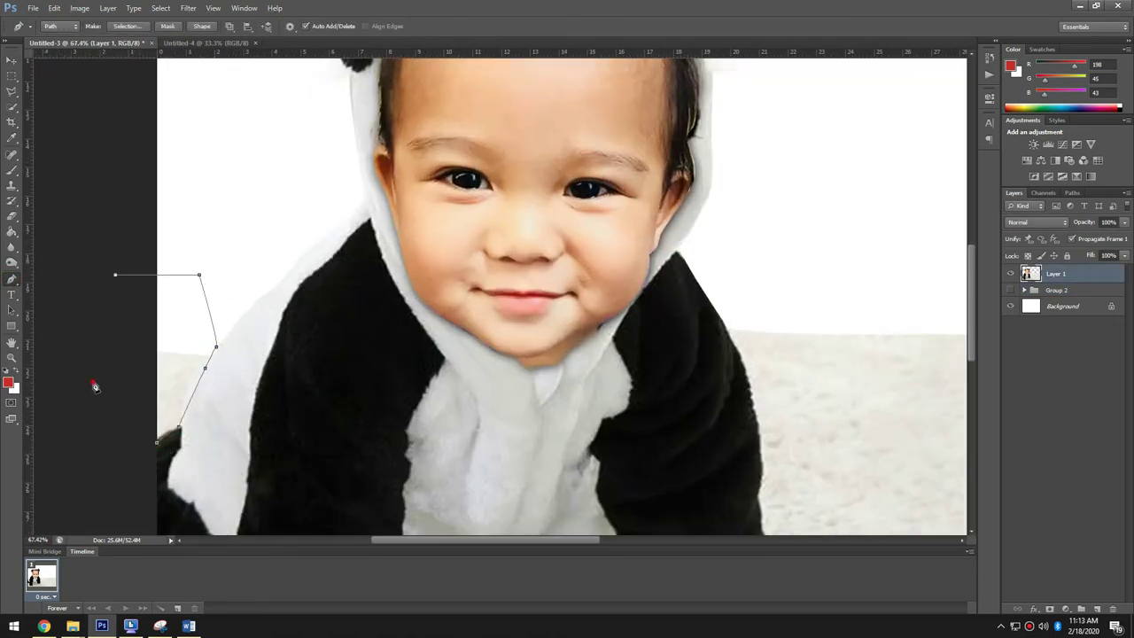
right_click(182, 343)
left_click(153, 356)
right_click(214, 362)
left_click(228, 381)
left_click(628, 190)
scroll(242, 243, "down", 3)
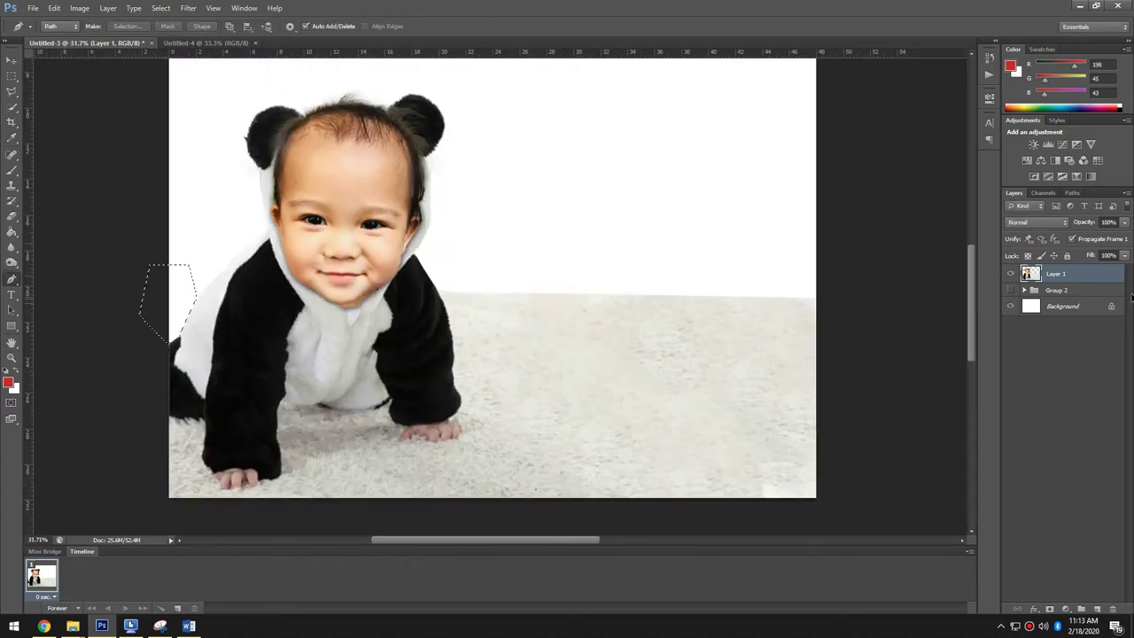
- Turn another traced path into a selection, delete the carpet inside it, and deselect
left_click(11, 75)
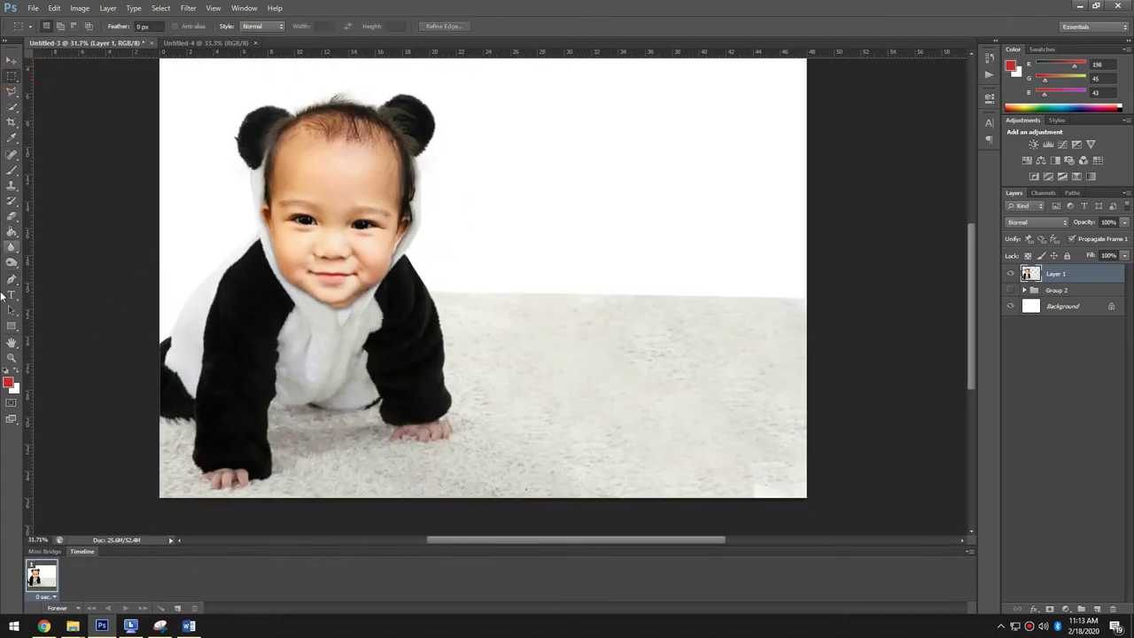
left_click(12, 278)
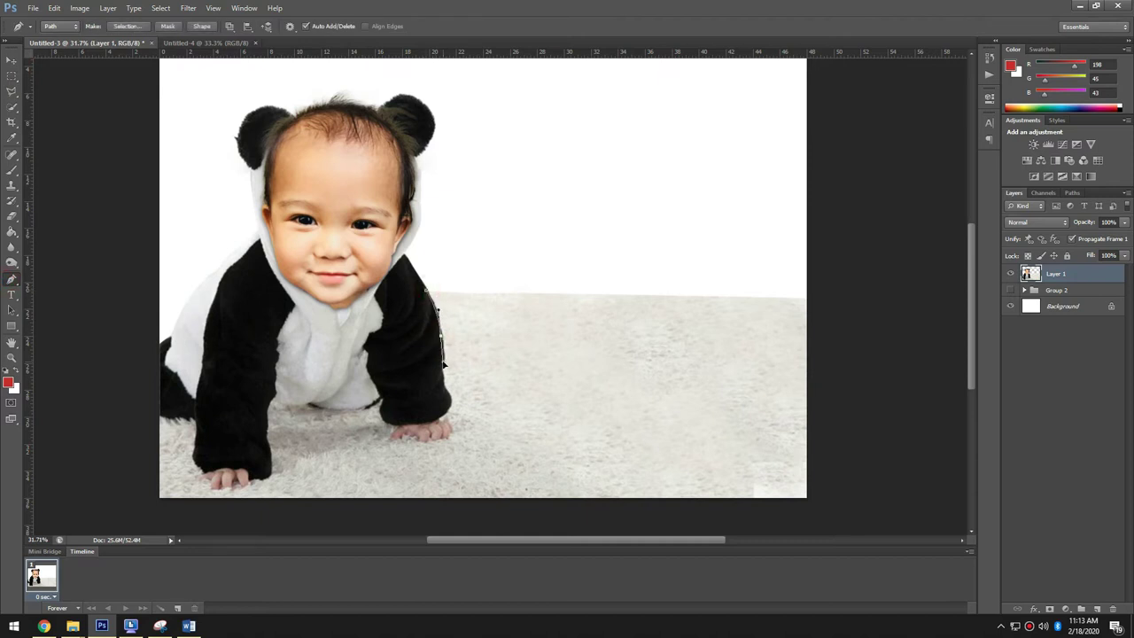
right_click(494, 289)
left_click(508, 345)
left_click(629, 188)
key("Delete")
key("ctrl+d")
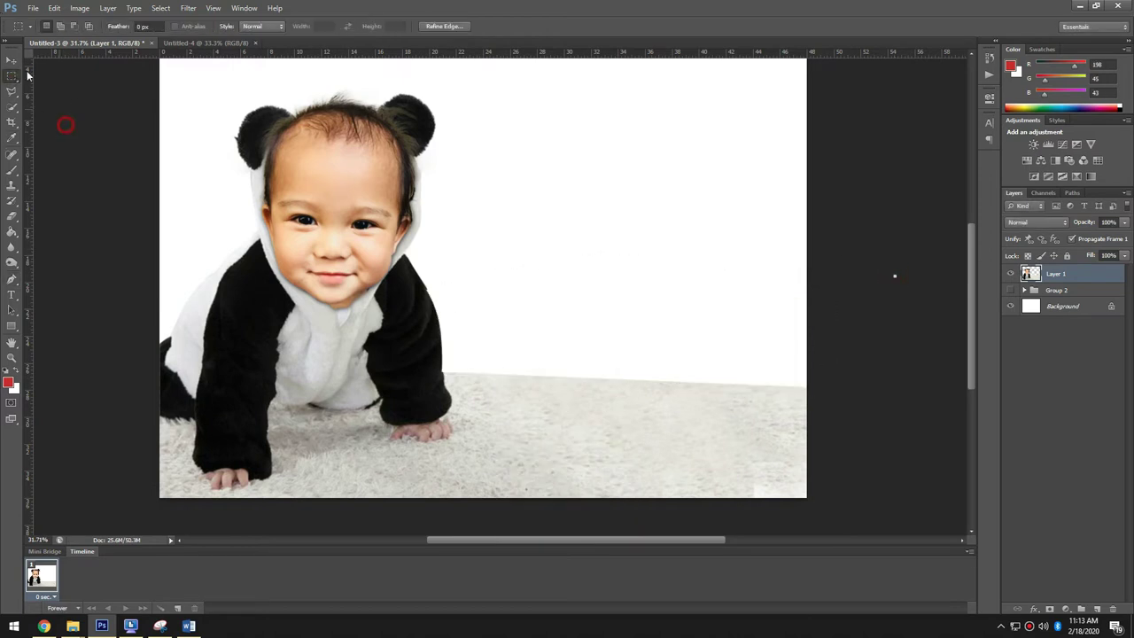
- Copy the panda wall-art image from Chrome and paste it into the banner as a new layer
key("alt+Tab")
right_click(820, 239)
left_click(850, 357)
key("alt+Tab")
key("ctrl+v")
- Enlarge the panda wall art to about 203%, align it right, and move it beneath the baby layer
left_click_drag(593, 216, 764, 36)
left_click_drag(603, 266, 693, 278)
key("Return")
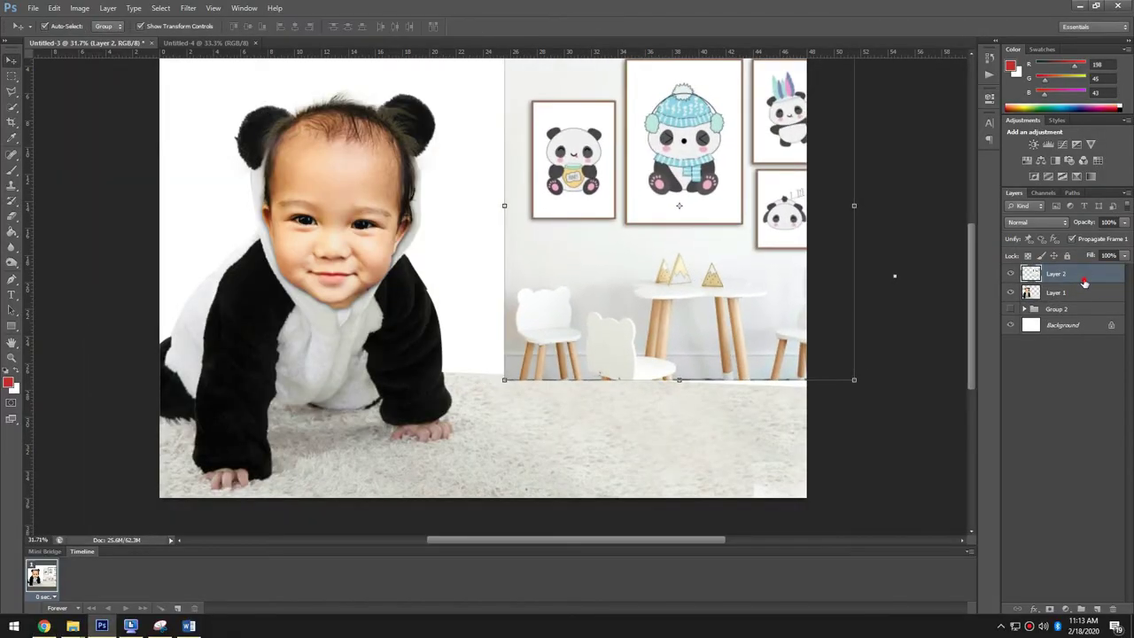
key("ctrl+bracketleft")
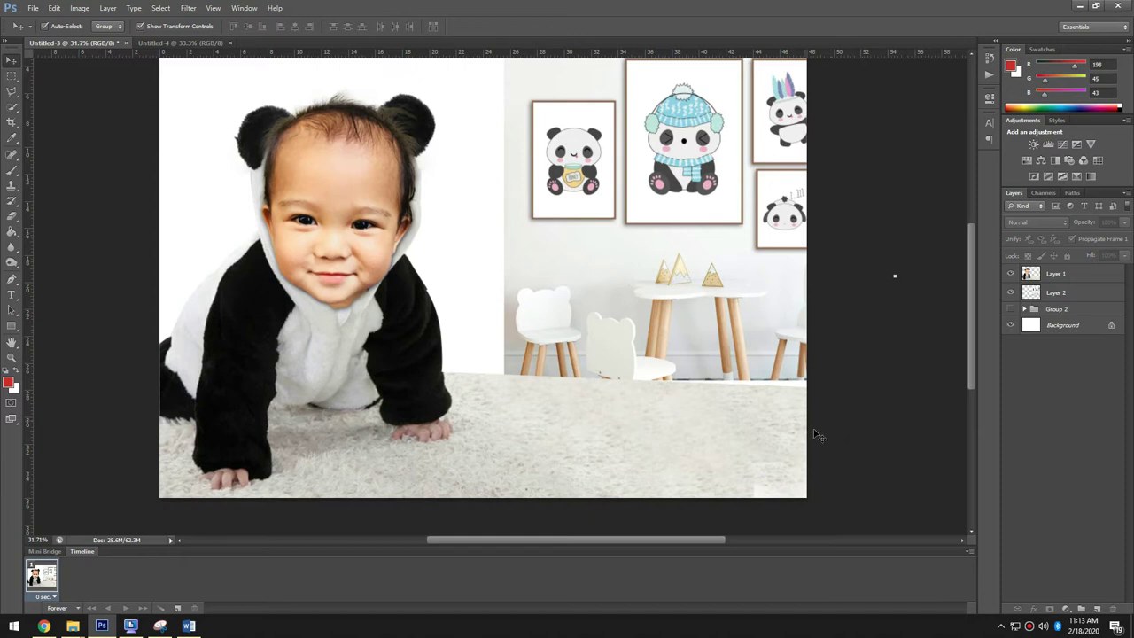
- Sample the white wall colour and paint out the table and chairs beside the baby with a large brush
key("i")
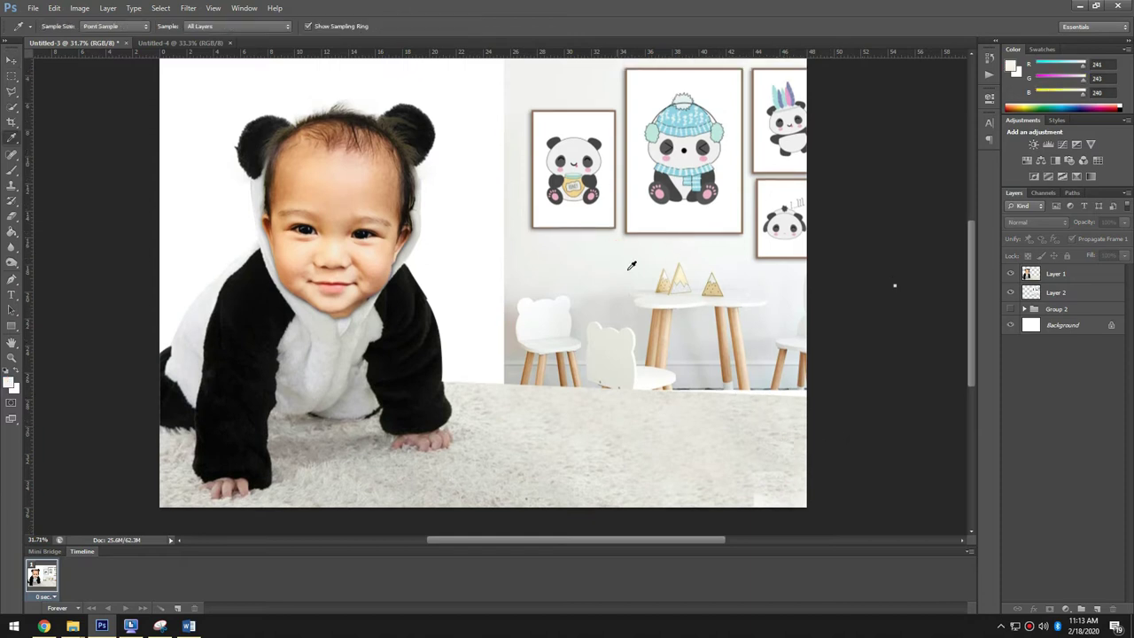
key("b")
left_click(1075, 273)
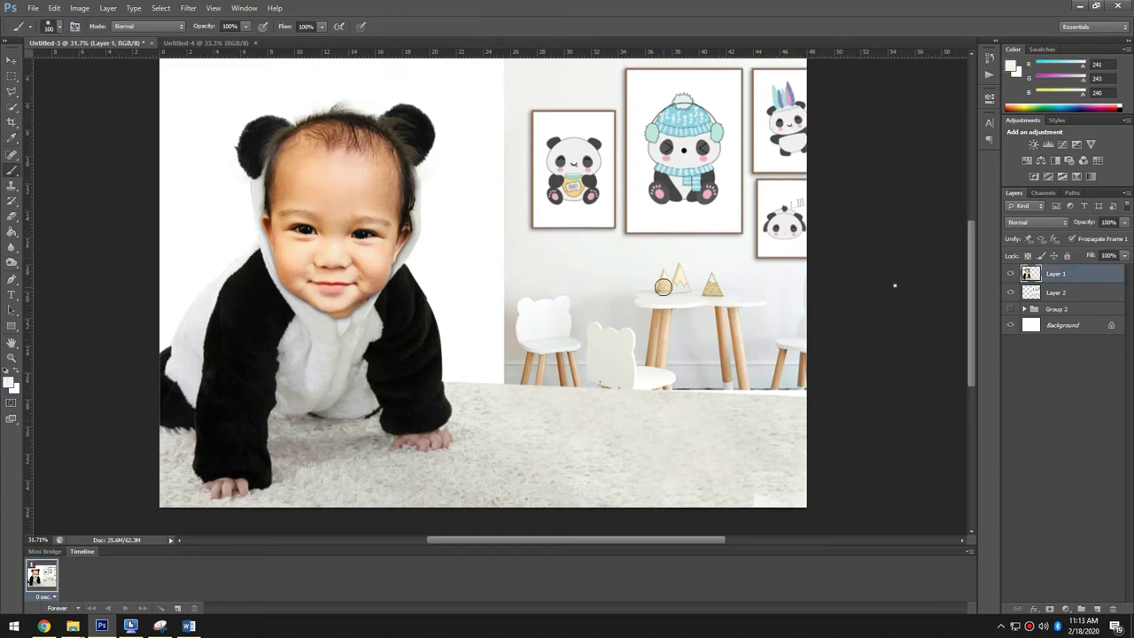
mouse_move(678, 288)
left_mouse_down()
mouse_move(653, 299)
mouse_move(663, 309)
mouse_move(641, 288)
mouse_move(785, 342)
mouse_move(688, 380)
mouse_move(506, 348)
mouse_move(484, 254)
mouse_move(484, 50)
left_mouse_up()
key("ctrl+z")
key("alt+bracketleft")
key("bracketright")
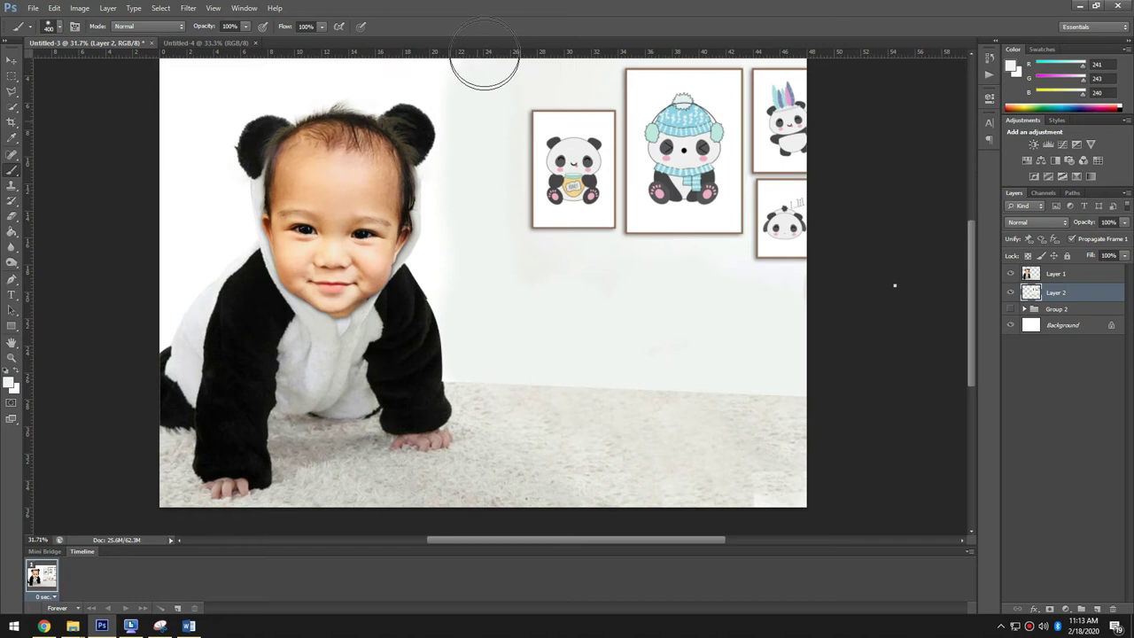
mouse_move(419, 376)
left_mouse_down()
mouse_move(417, 328)
mouse_move(240, 328)
mouse_move(198, 76)
left_mouse_up()
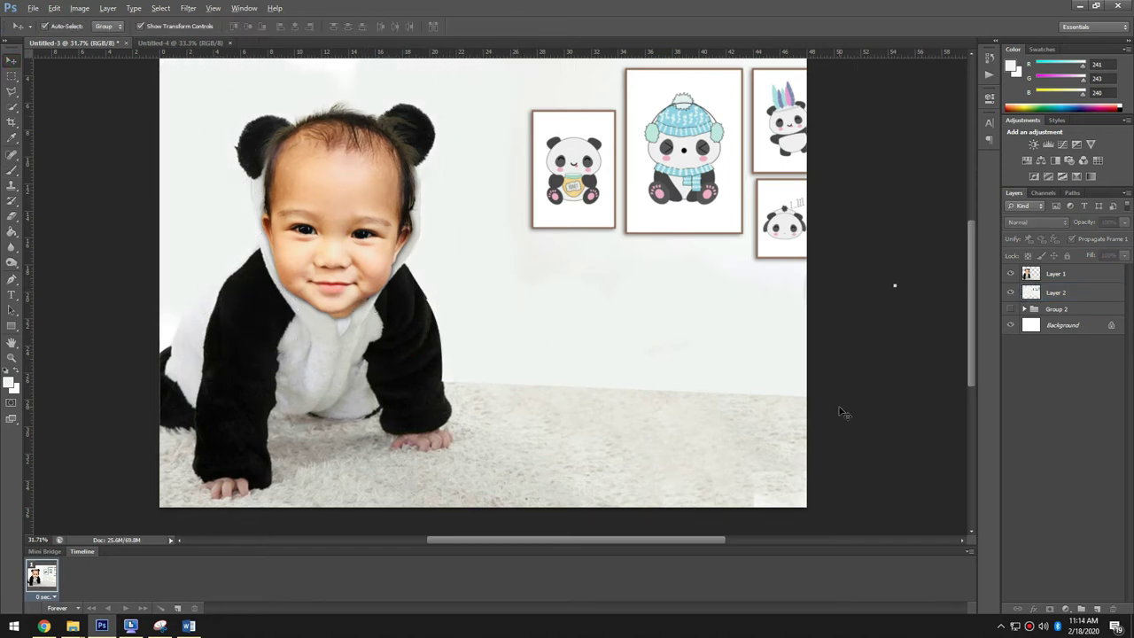
key("alt+Tab")
- Scroll the panda wall painting results, previewing the 3d Painting Scenery and unicorn bedroom images
scroll(354, 354, "down", 2)
left_click(294, 392)
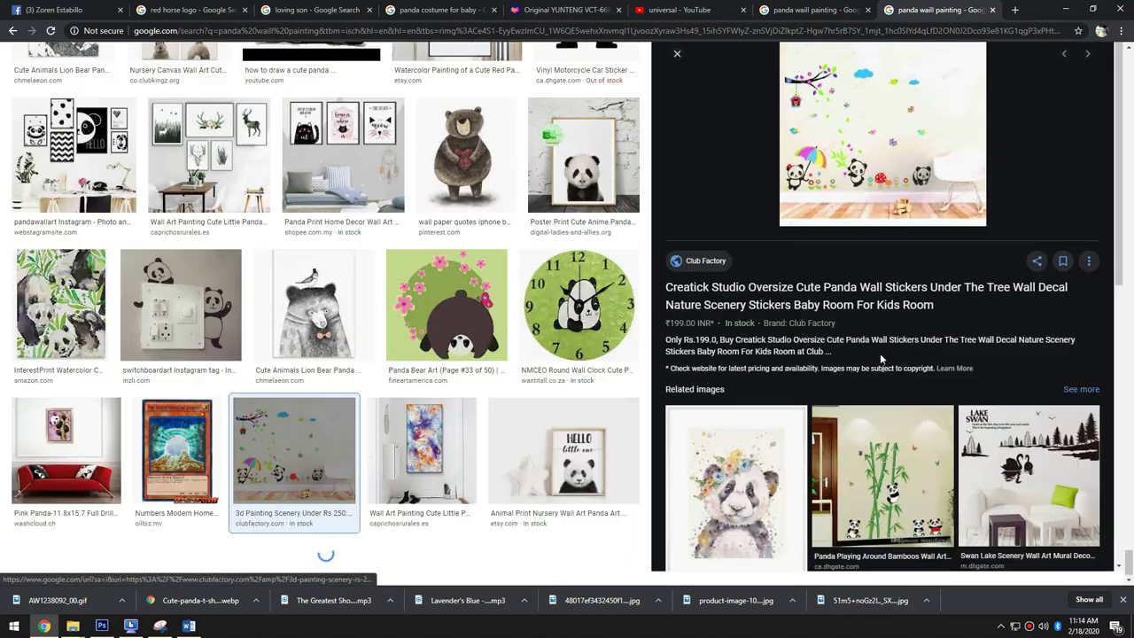
scroll(877, 354, "down", 5)
left_click(866, 301)
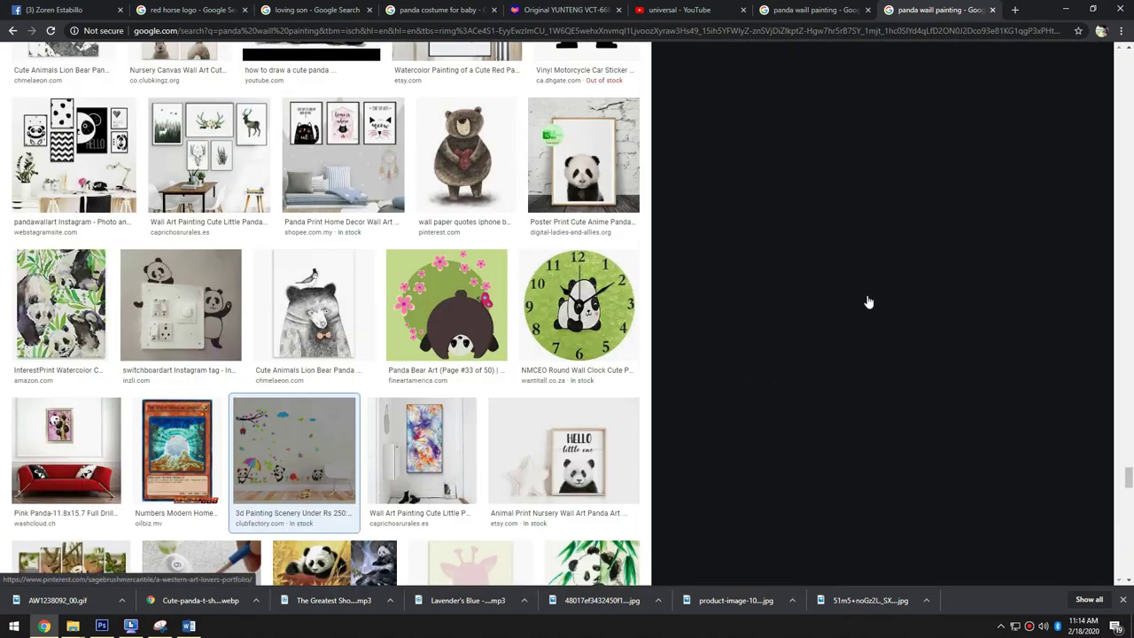
scroll(918, 328, "down", 10)
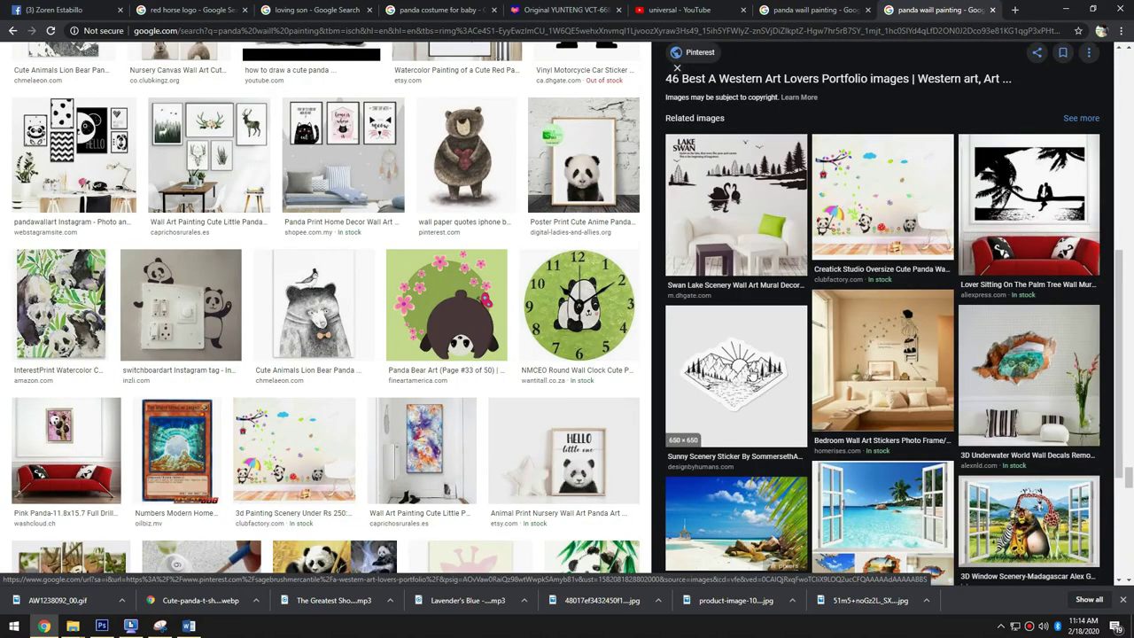
scroll(567, 403, "down", 20)
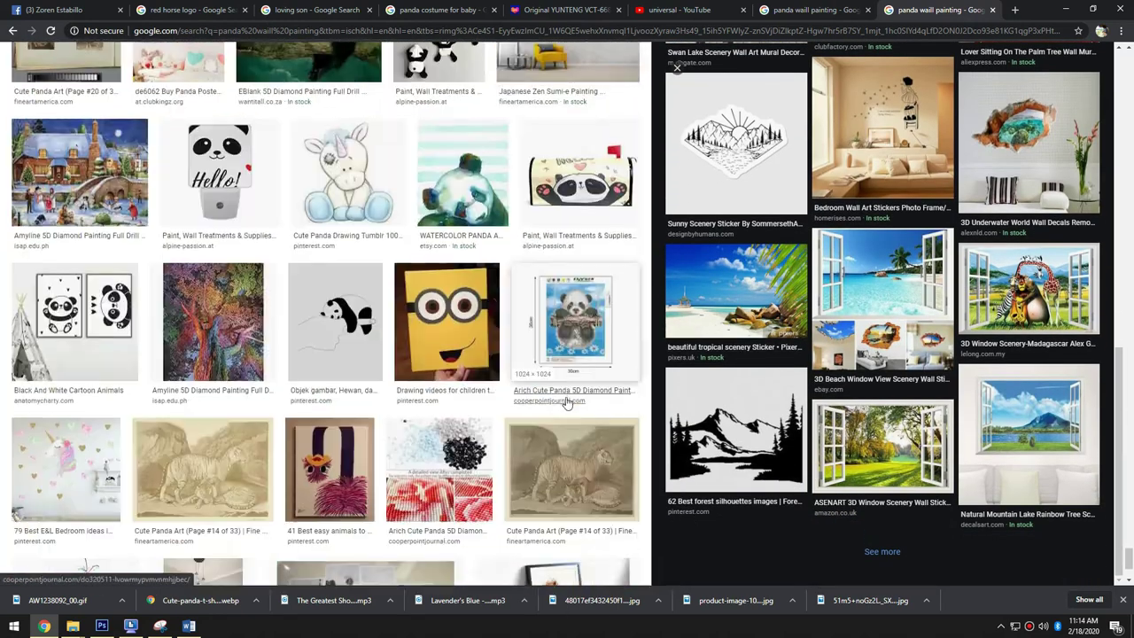
scroll(567, 403, "down", 3)
left_click(65, 298)
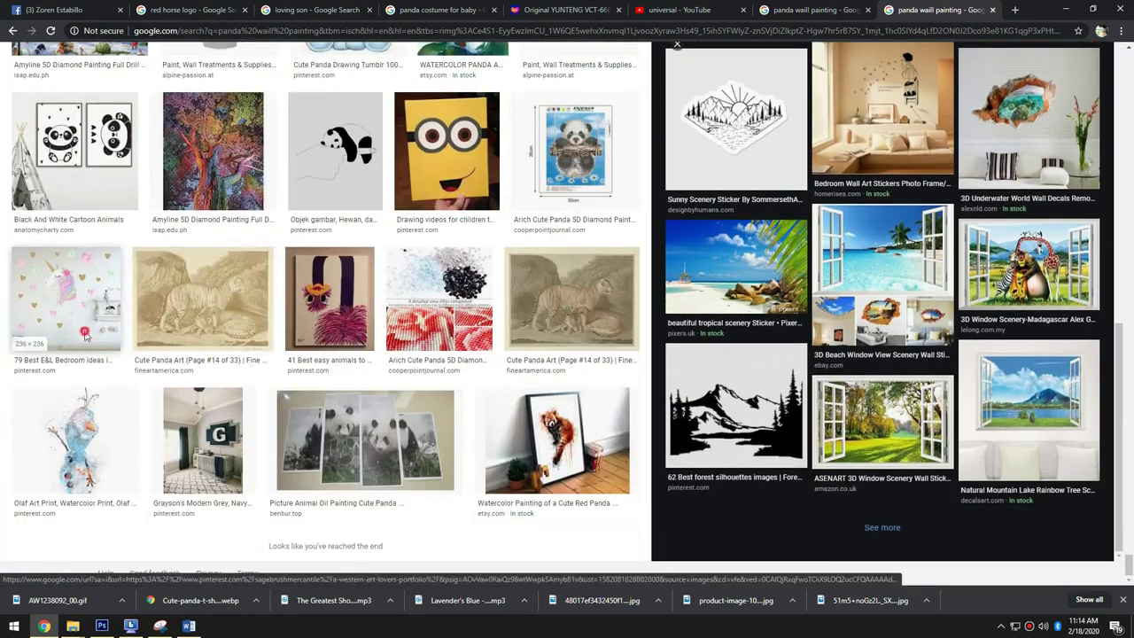
key("alt+Tab")
- Copy the panda sticker image, paste it into the banner, and scale it up
right_click(900, 241)
left_click(939, 299)
key("alt+Tab")
key("ctrl+v")
left_click_drag(545, 246, 767, 59)
key("Return")
- Copy the baseboard strip to its own layer and delete the pasted panda picture
key("m")
scroll(589, 339, "up", 3)
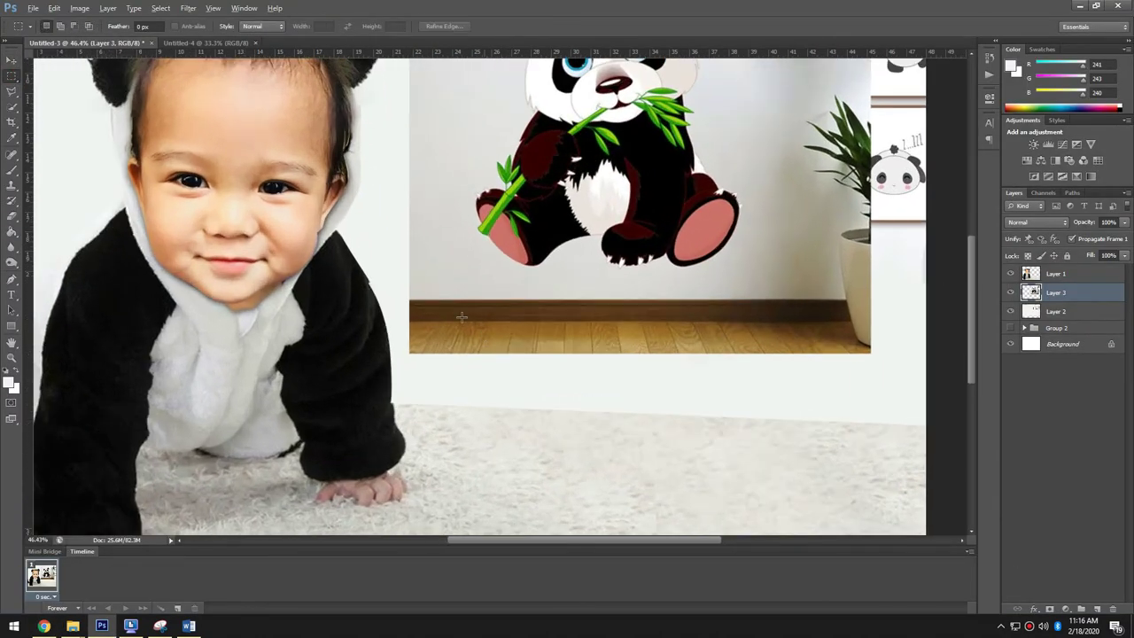
left_click_drag(830, 266, 746, 266)
key("ctrl+j")
key("v")
left_click(646, 350)
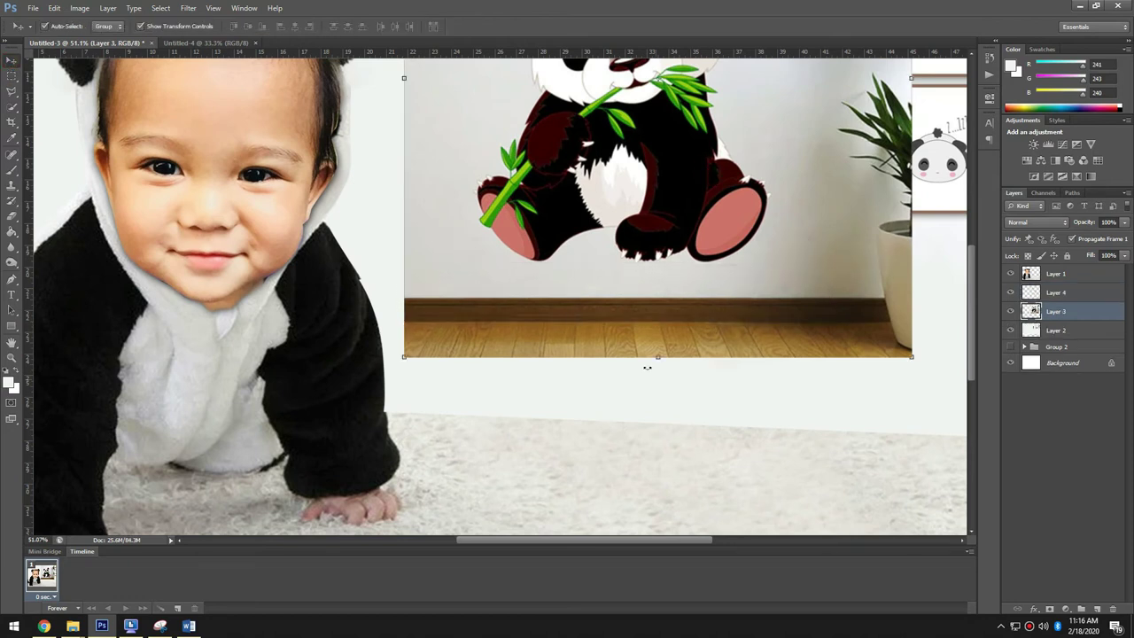
scroll(647, 359, "down", 3)
left_click_drag(650, 357, 605, 217)
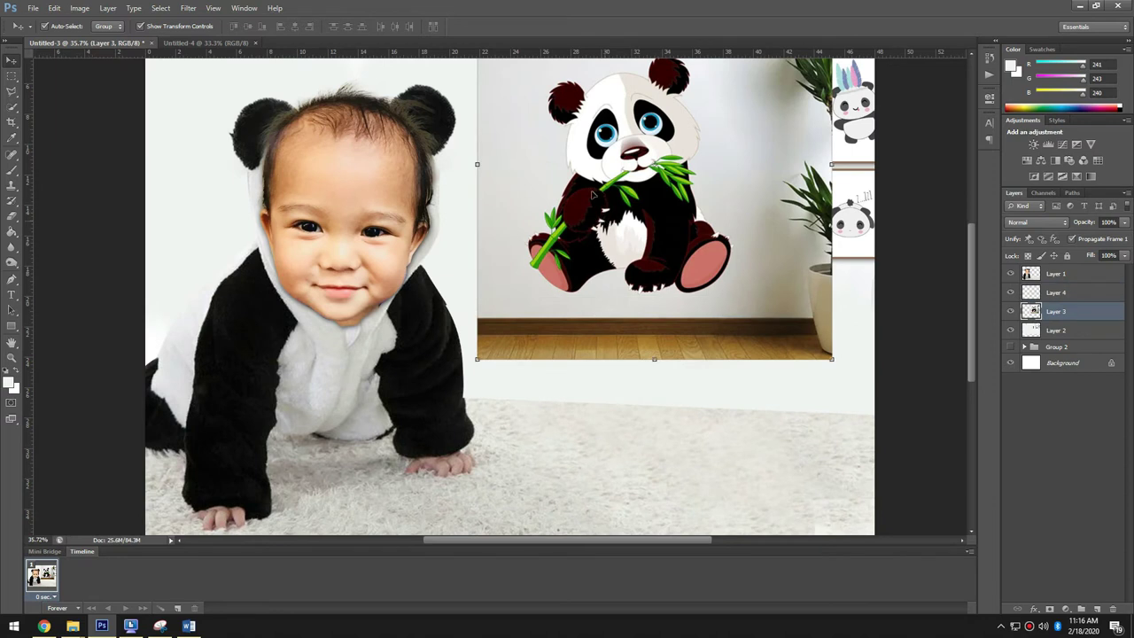
key("Delete")
- Place the strip along the wall bottom above the baby photo, duplicate it, and group both copies
left_click_drag(677, 325, 956, 388)
left_click_drag(1090, 269, 1090, 271)
mouse_move(825, 393)
left_mouse_down()
mouse_move(601, 406)
mouse_move(633, 405)
left_mouse_up()
key("ctrl+j")
key("e")
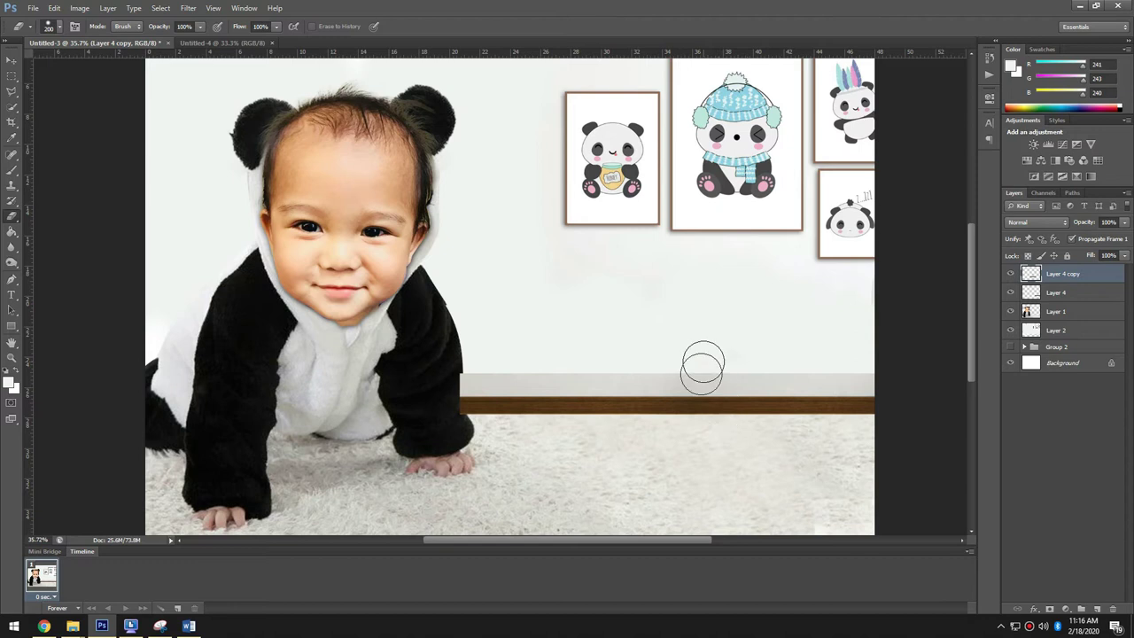
key("v")
left_click(1055, 292, "shift")
key("ctrl+g")
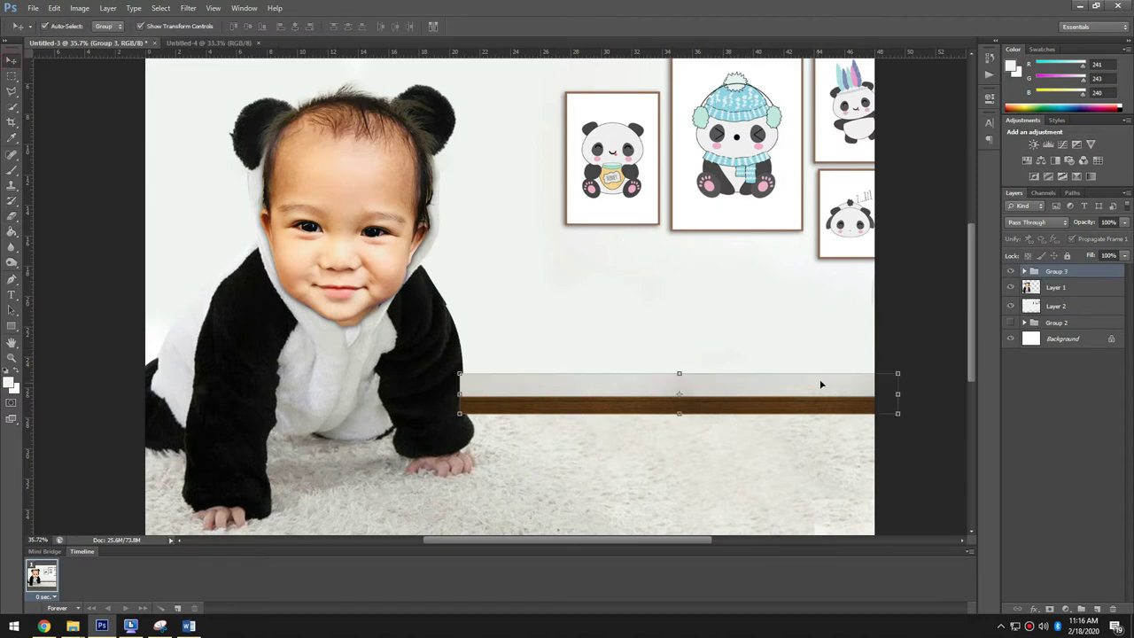
- Merge the baseboard group into a single layer and select the strip
right_click(1059, 274)
left_click(1019, 385)
left_click(883, 457)
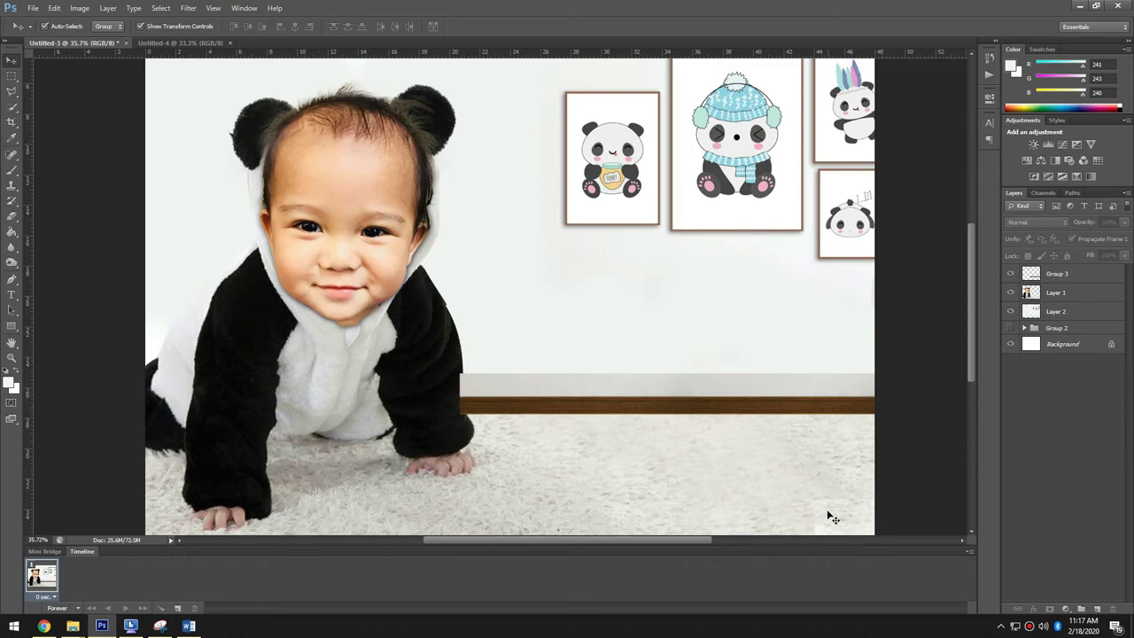
left_click(634, 391)
scroll(634, 392, "up", 5)
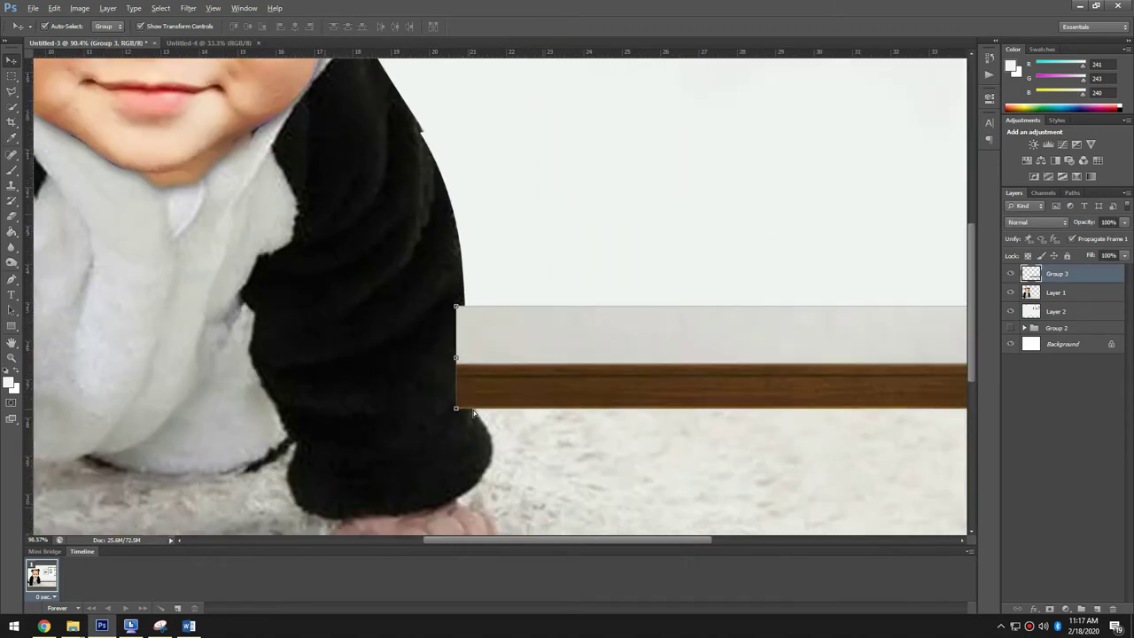
scroll(463, 405, "up", 2)
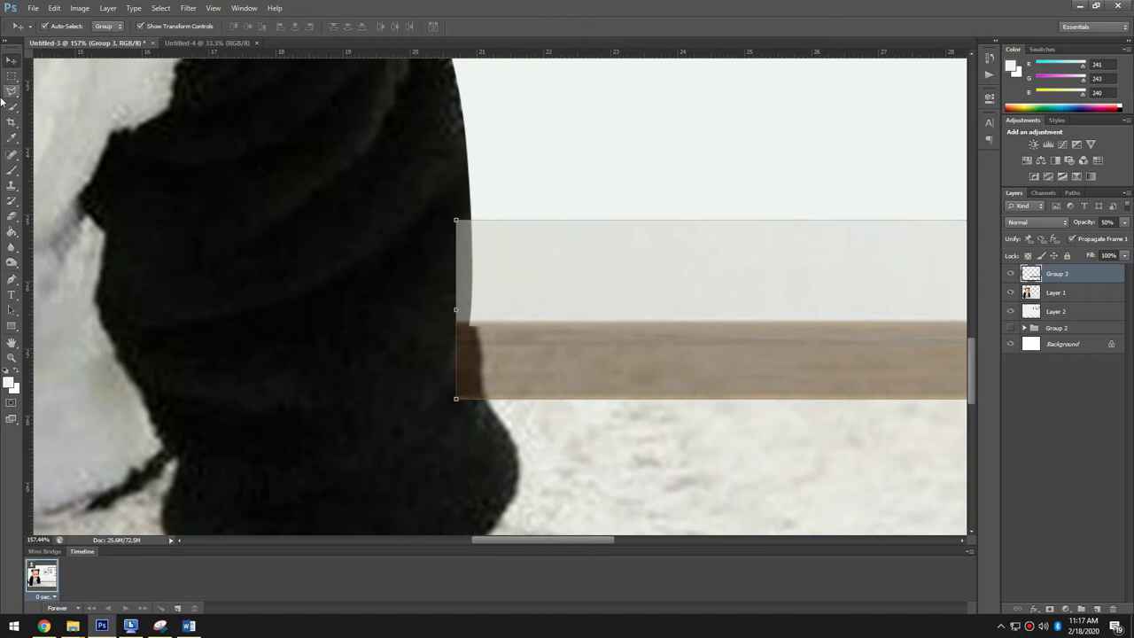
- Pen-trace around the baby's arm and convert the path into a selection
left_click(12, 91)
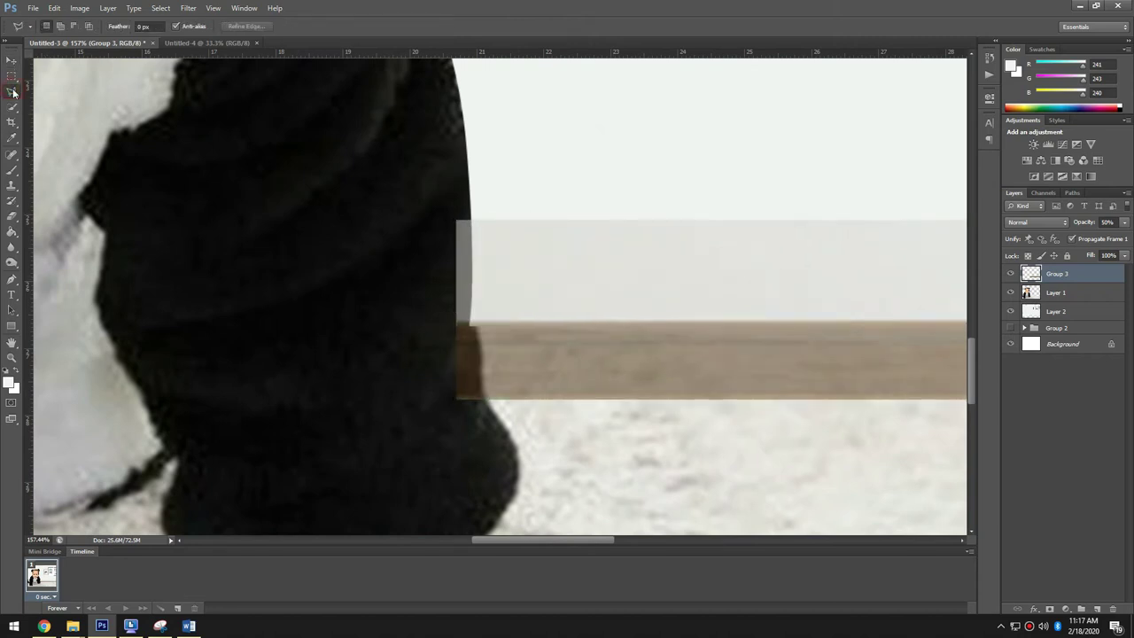
left_click(11, 279)
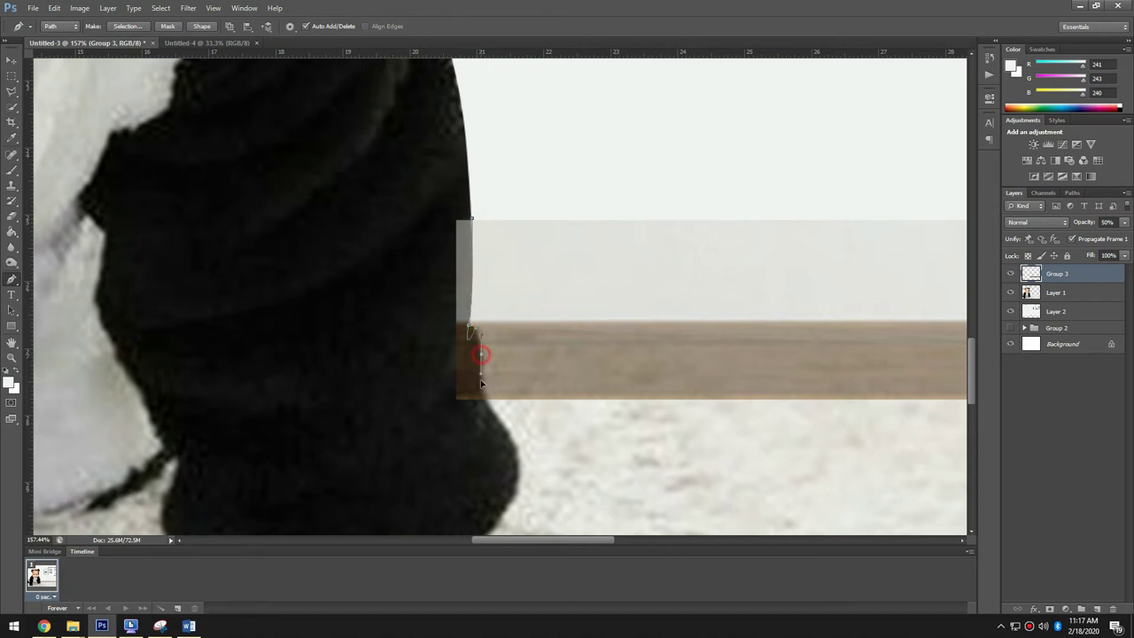
right_click(464, 273)
left_click(506, 321)
left_click(638, 183)
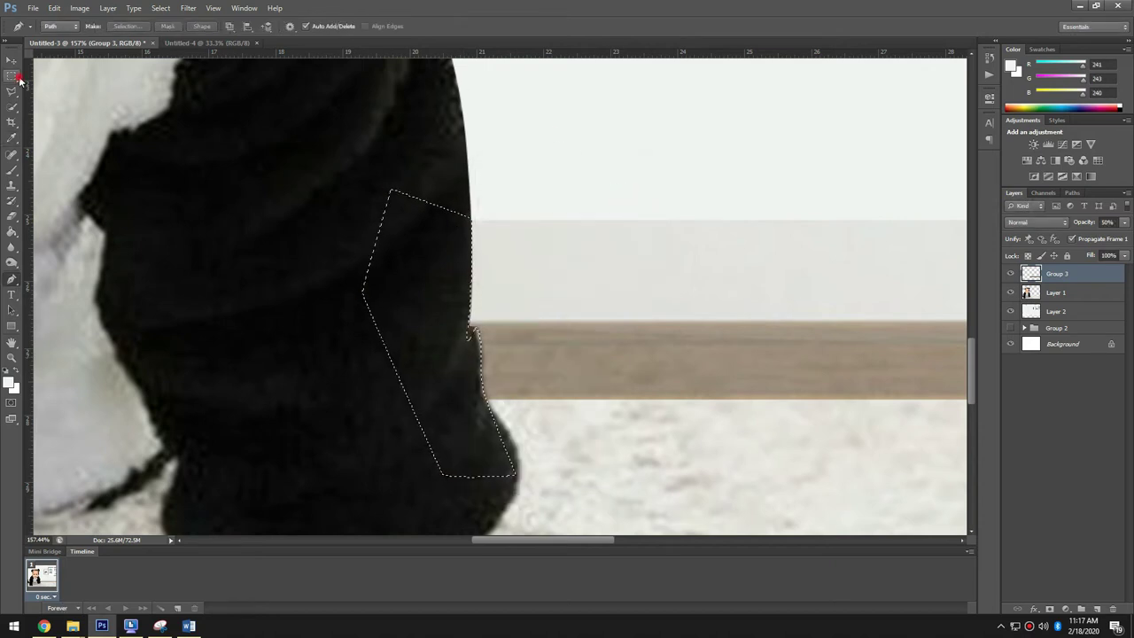
key("v")
scroll(274, 218, "down", 6)
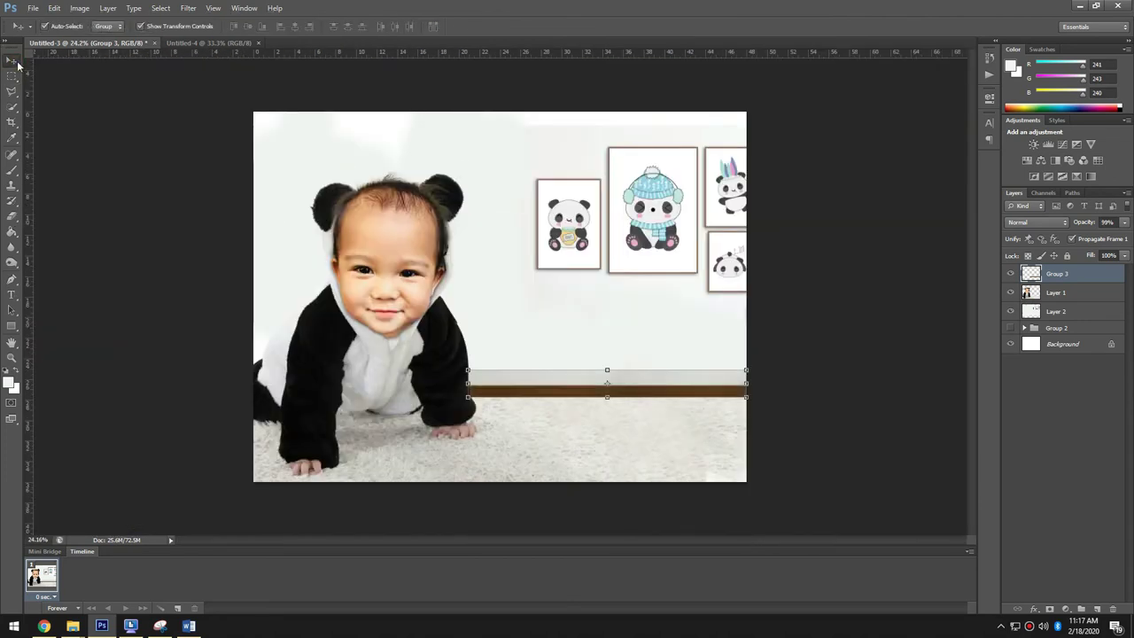
scroll(850, 403, "up", 2)
- Sample the grey wall colour and try a soft brushed shadow, then undo it
key("i")
left_click(751, 379)
key("b")
key("alt+[")
key("alt+[")
mouse_move(737, 370)
left_mouse_down()
mouse_move(611, 370)
mouse_move(673, 370)
left_mouse_up()
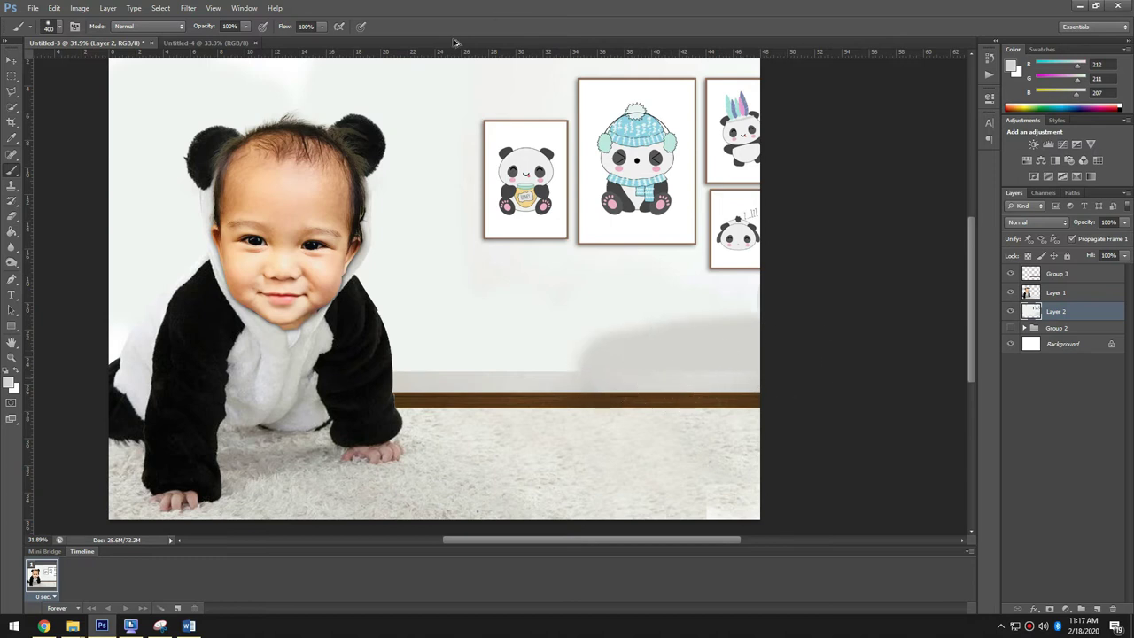
key("ctrl+alt+z")
key("ctrl+alt+z")
- On the wall layer, brush faint grey shading above the baseboard at 20% opacity
left_click_drag(808, 396, 753, 375)
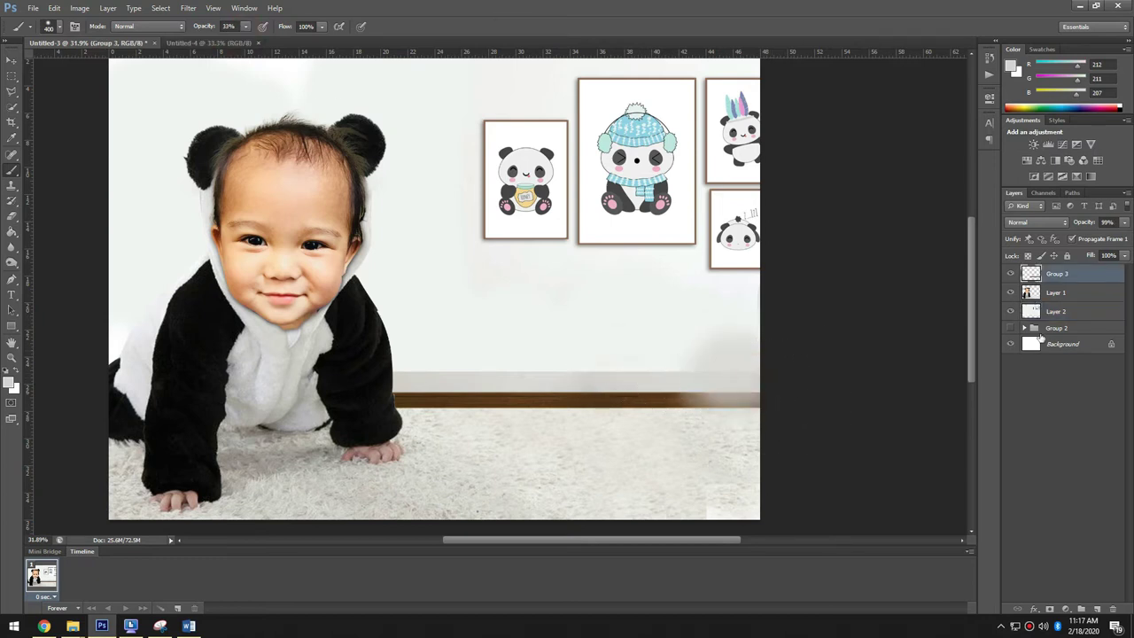
key("ctrl+alt+z")
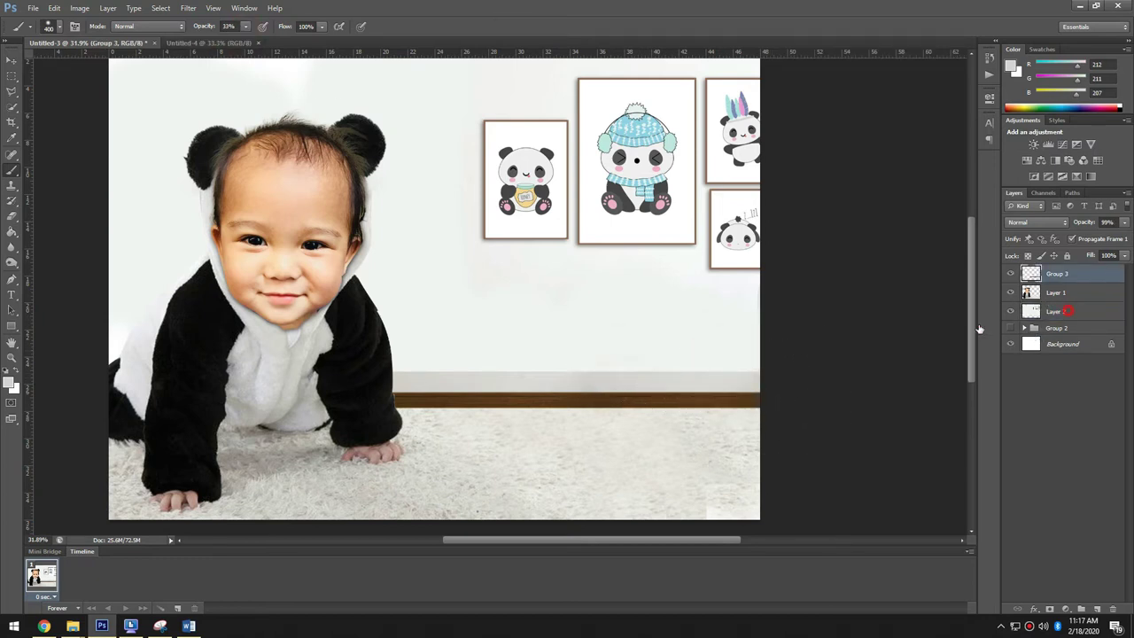
left_click(1056, 311)
key("bracketright")
key("bracketright")
key("bracketright")
key("bracketright")
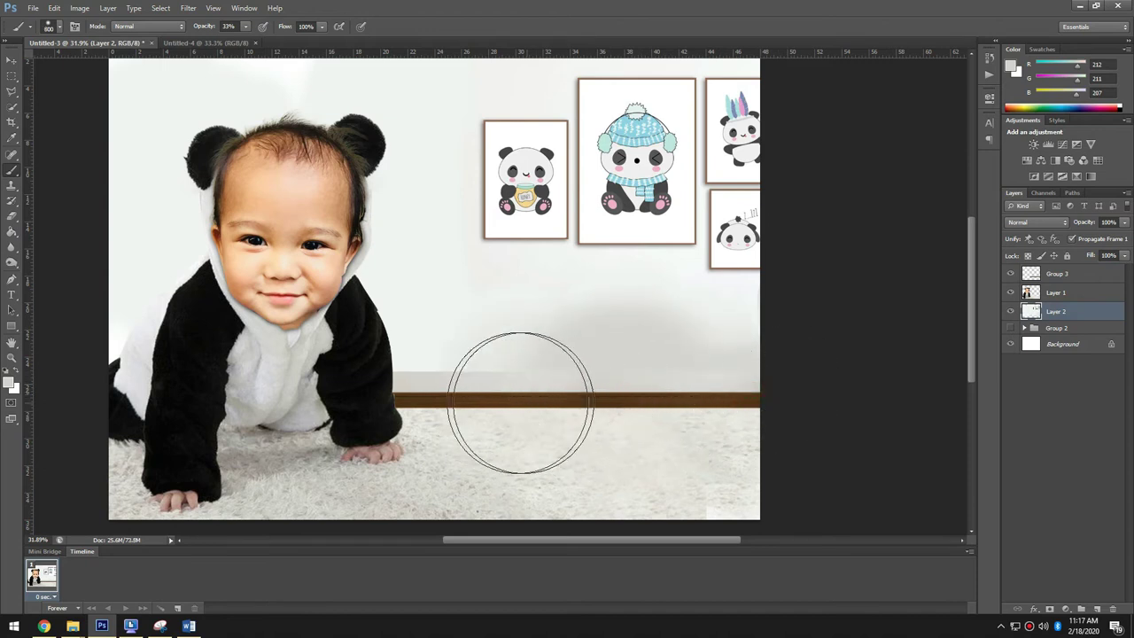
mouse_move(507, 386)
left_mouse_down()
mouse_move(480, 392)
mouse_move(467, 366)
mouse_move(416, 404)
left_mouse_up()
left_click_drag(498, 420, 504, 396)
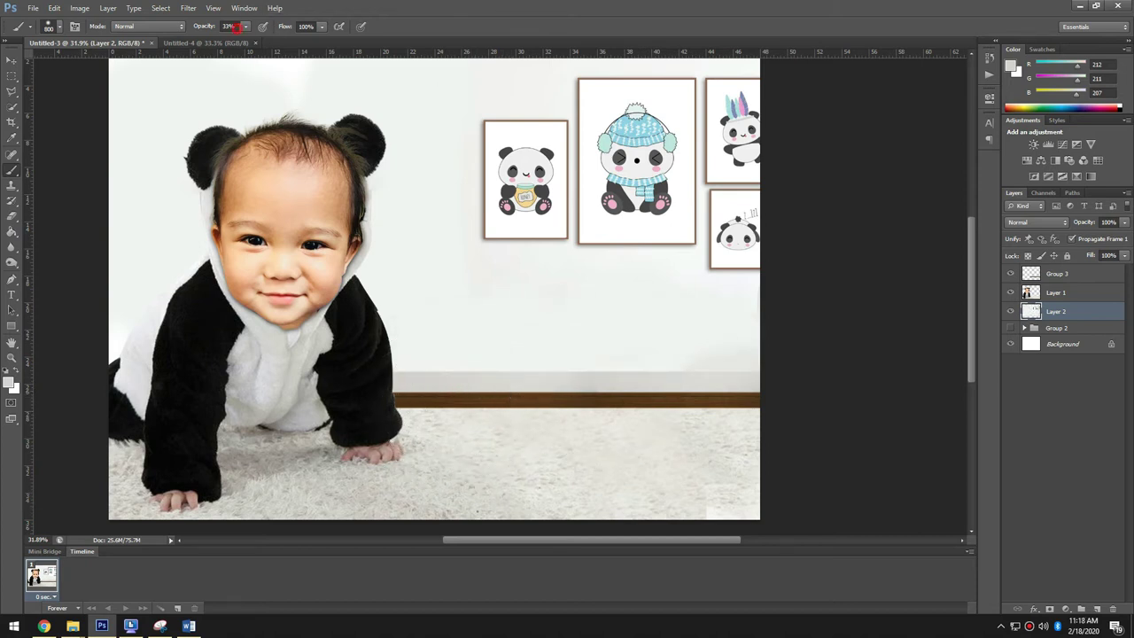
left_click_drag(241, 42, 234, 42)
mouse_move(367, 399)
left_mouse_down()
mouse_move(380, 411)
mouse_move(352, 410)
mouse_move(544, 417)
left_mouse_up()
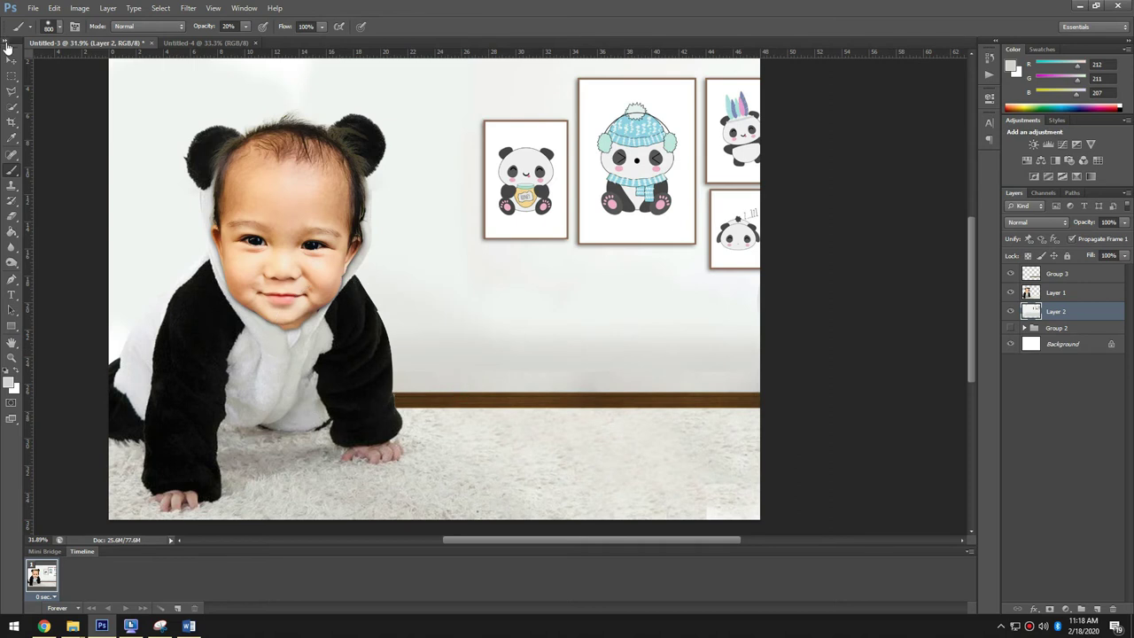
- Select the baseboard strip and stretch it taller with Free Transform
key("v")
left_click(835, 392)
left_click(573, 380)
key("ctrl+t")
left_click_drag(574, 372, 576, 388)
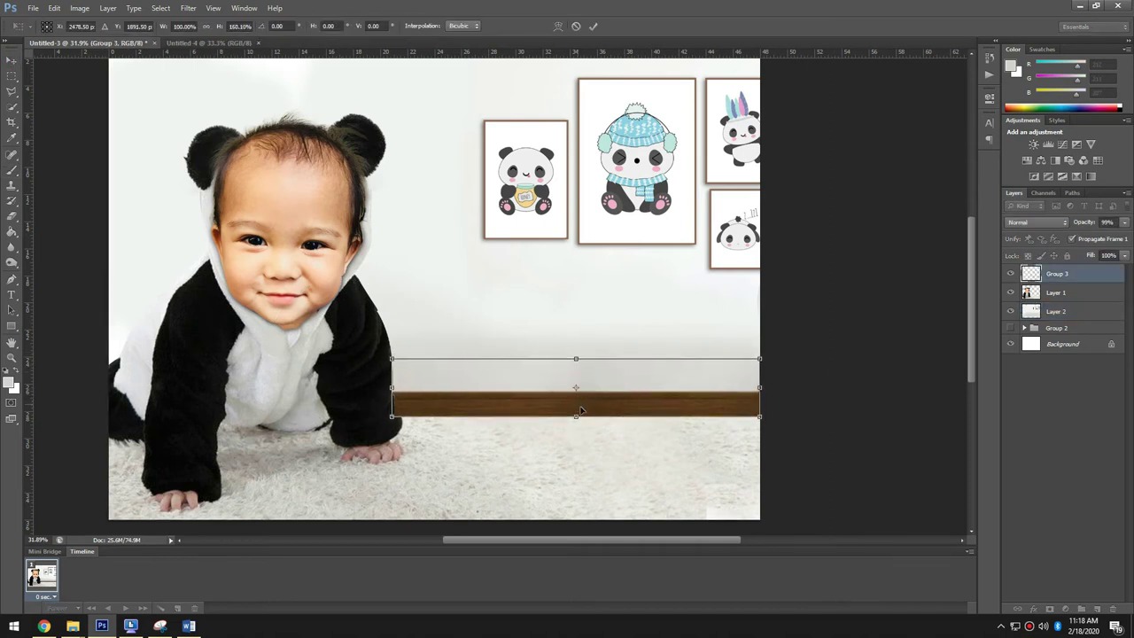
- Commit the taller baseboard and touch it up with a smaller eraser
key("Return")
key("e")
scroll(390, 446, "up", 5)
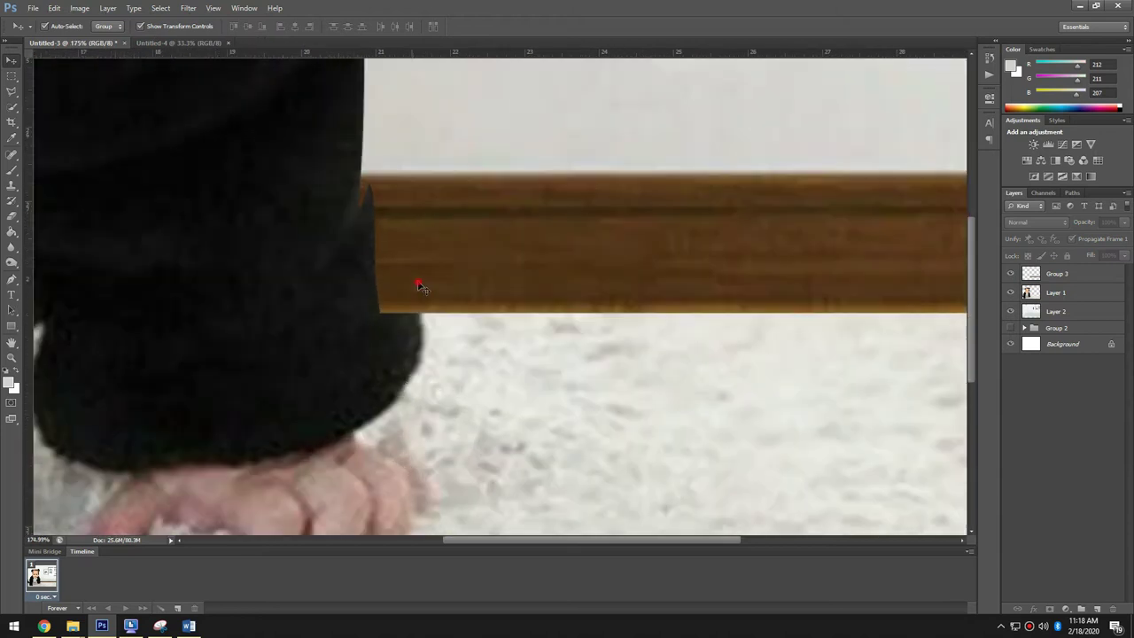
key("bracketleft")
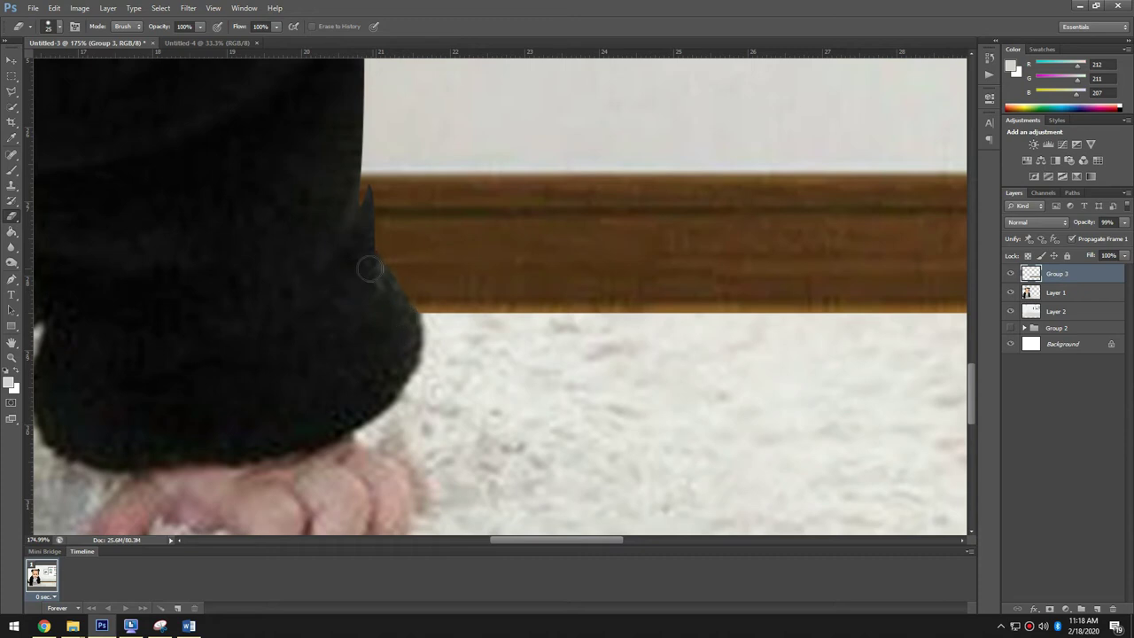
scroll(358, 198, "down", 6)
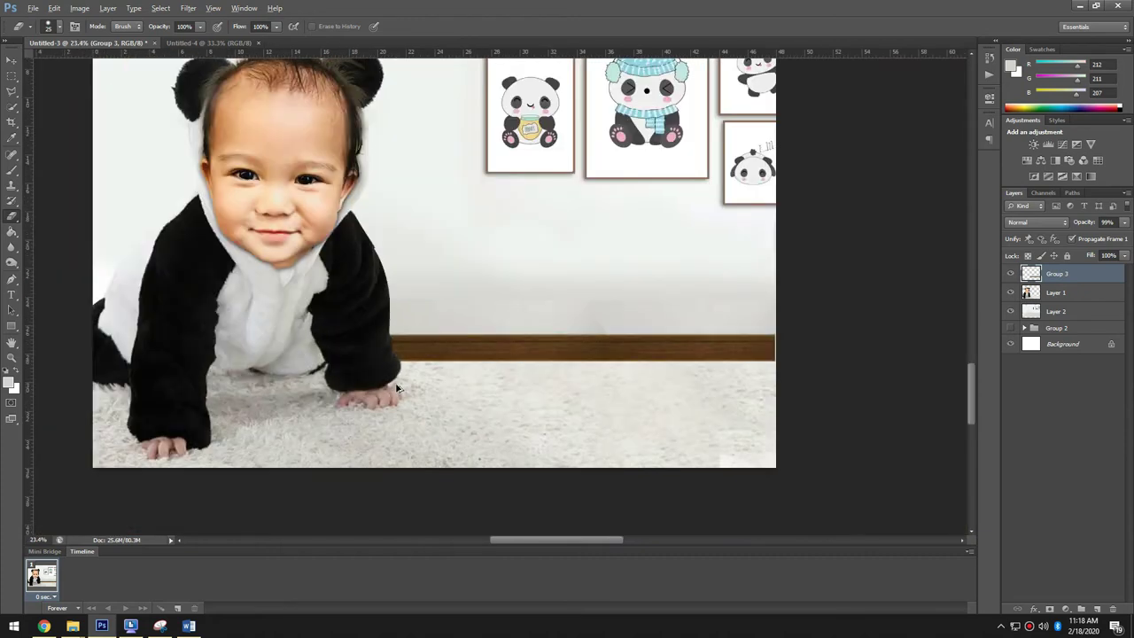
- Nudge the panda picture frames up and slightly left
key("v")
left_click(770, 419)
scroll(735, 390, "up", 1)
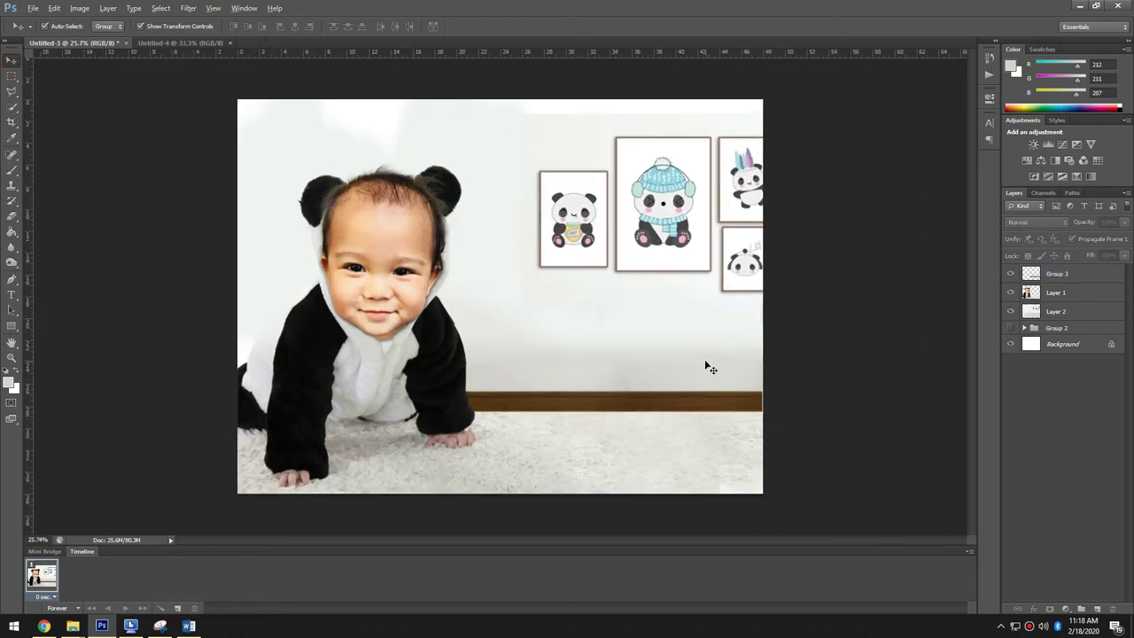
left_click(706, 367)
left_click_drag(672, 248, 654, 233)
- Sample the light wall colour, paint the bare wall right of the frames, and set a canvas-sampled background colour
key("i")
left_click(708, 320)
key("b")
mouse_move(768, 342)
left_mouse_down()
mouse_move(756, 337)
mouse_move(795, 342)
left_mouse_up()
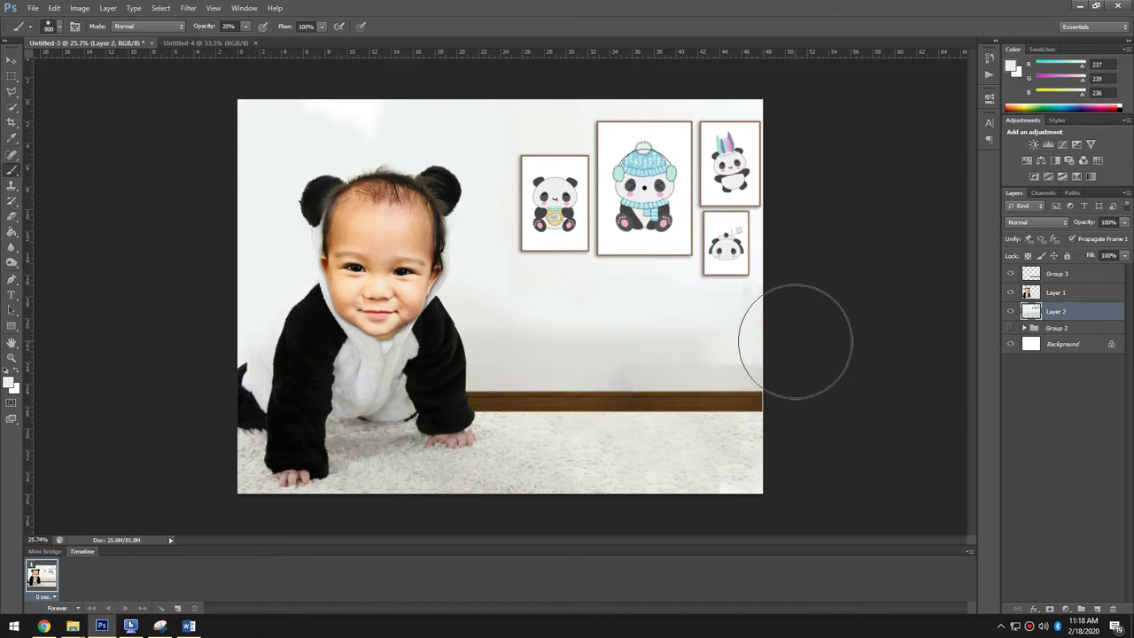
left_click(15, 388)
left_click(577, 341)
key("Return")
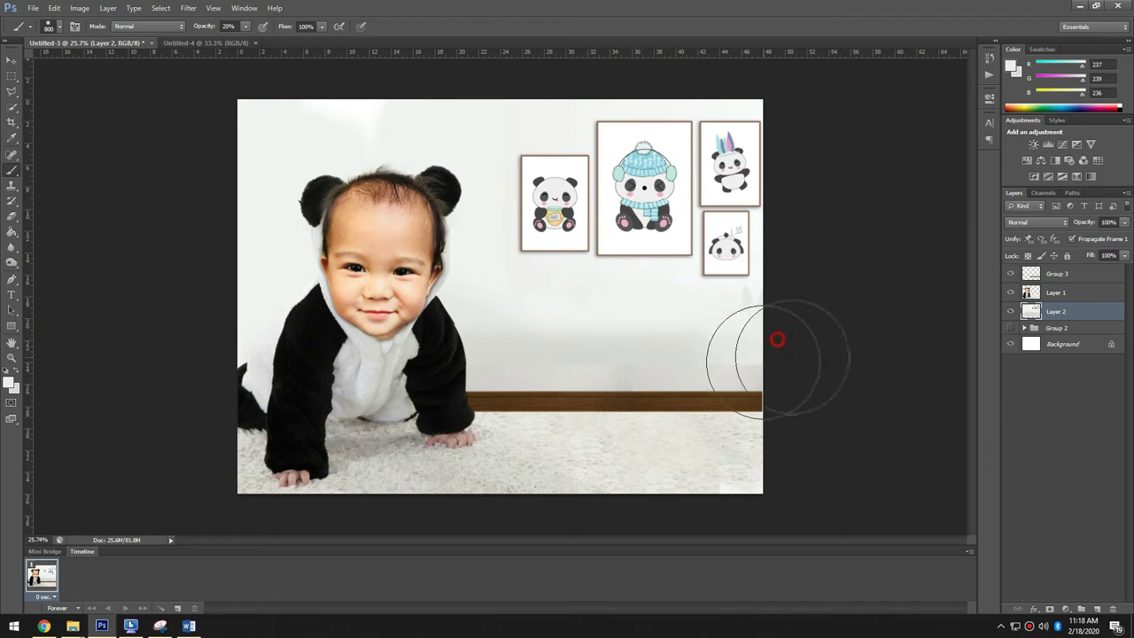
- Erase stray parts of the baby photo group layer
left_click(1049, 274)
scroll(792, 375, "up", 3)
key("e")
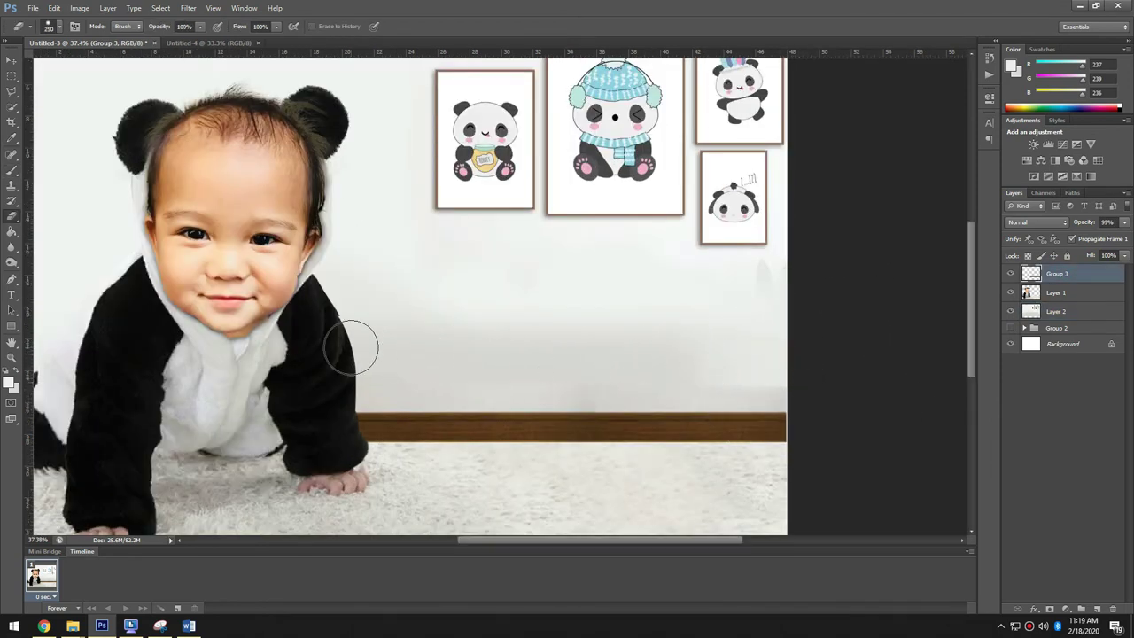
scroll(351, 347, "down", 3)
key("v")
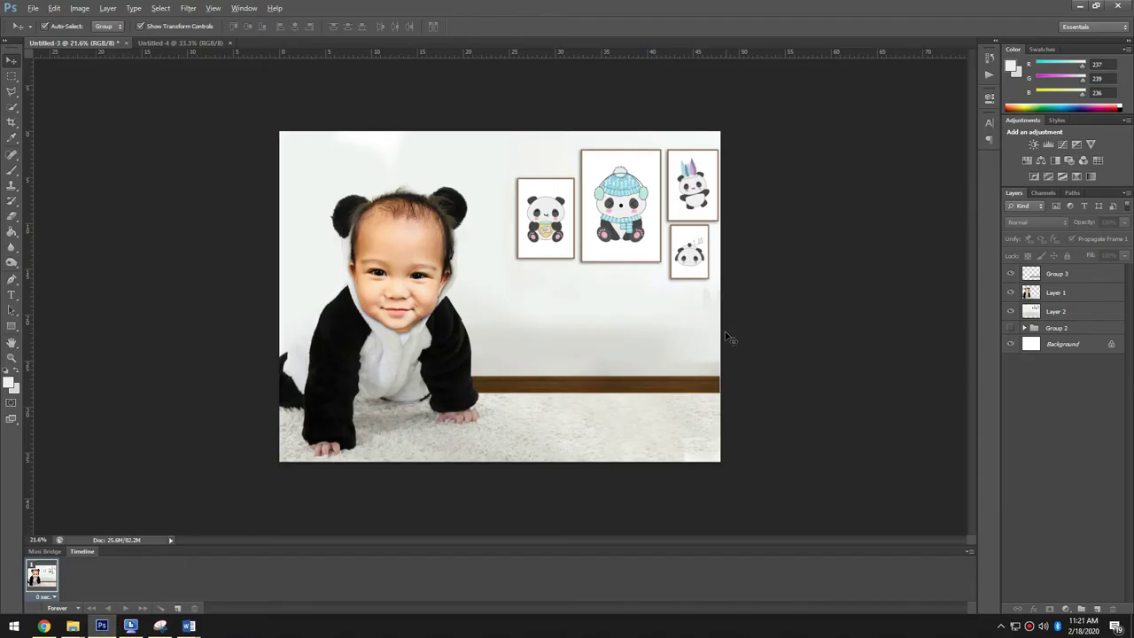
- Start a text layer on the wall and bring in the child's name from the Word document
scroll(729, 337, "up", 2)
scroll(537, 305, "up", 1)
key("t")
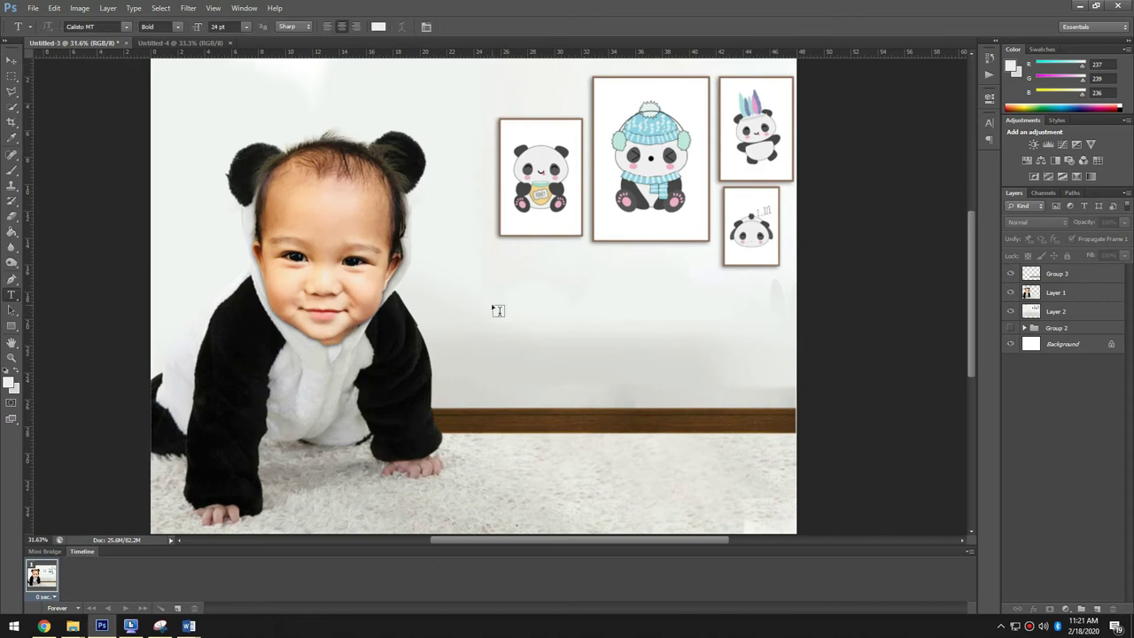
left_click(493, 304)
mouse_move(188, 626)
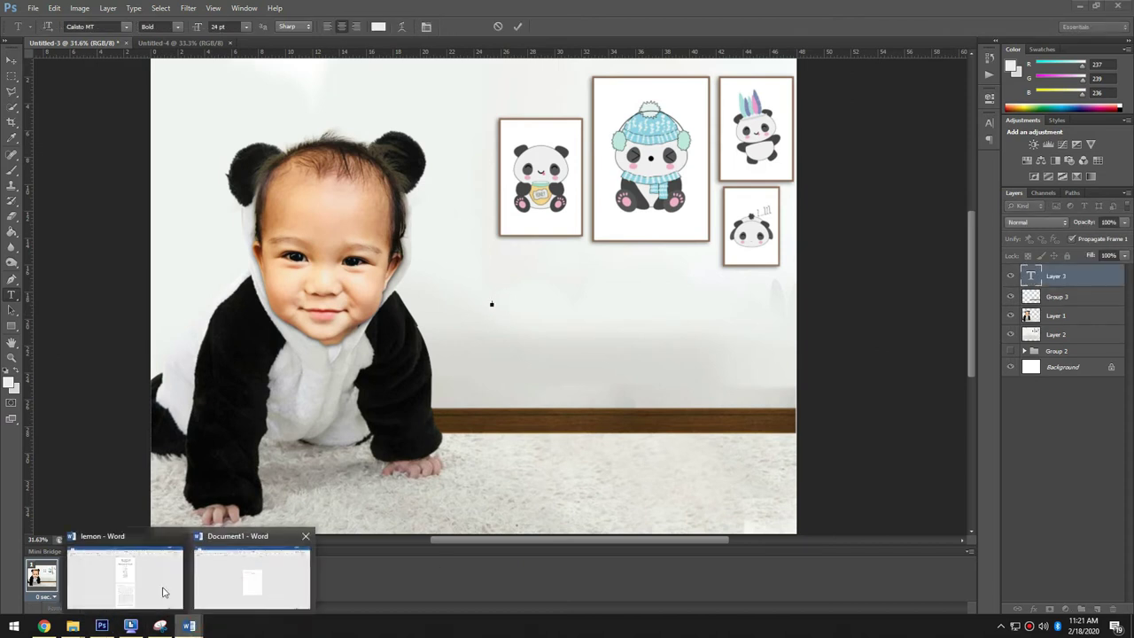
left_click(274, 587)
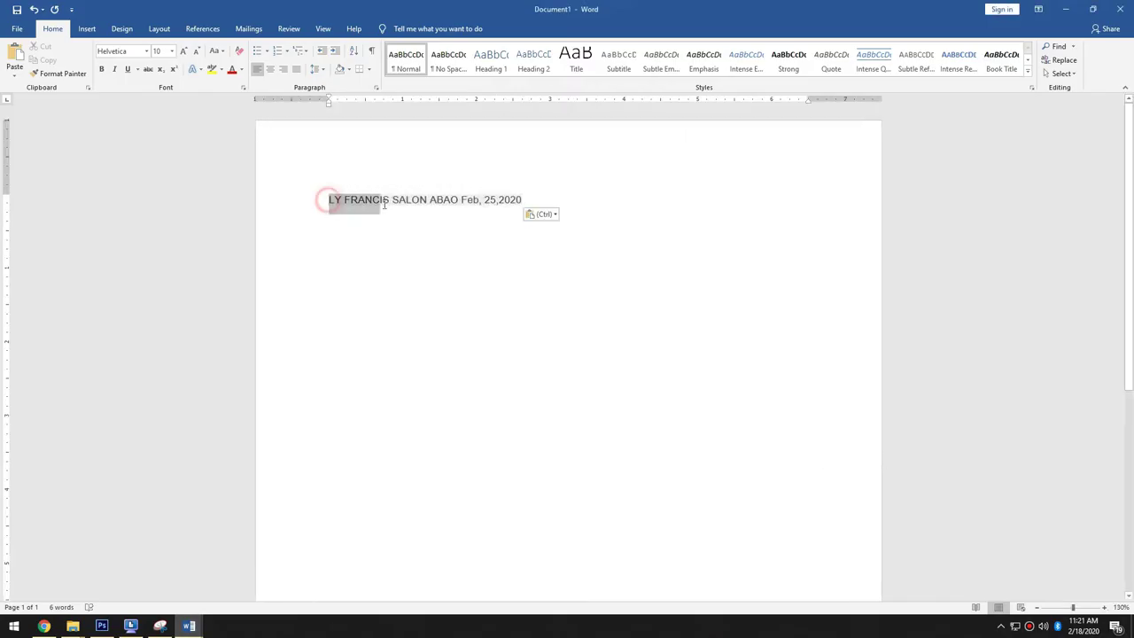
key("alt+Tab")
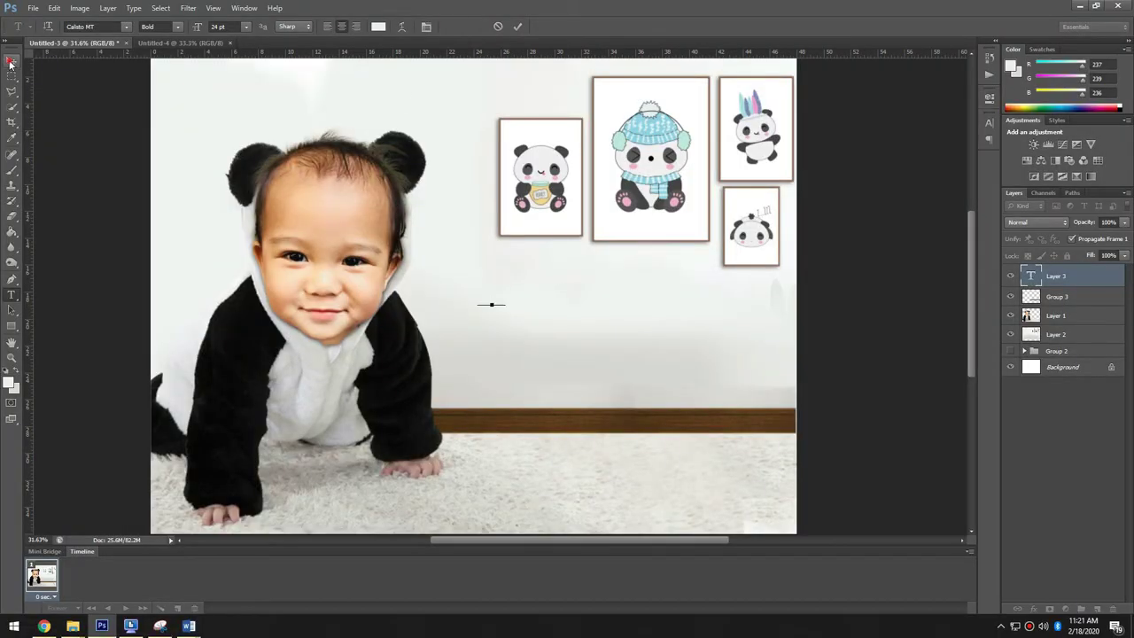
- Commit the pasted name text and enlarge it across the wall
left_click(10, 62)
key("ctrl+t")
left_click_drag(507, 307, 742, 366)
- Apply the enlargement and colour the whole name text dark
key("Return")
key("t")
left_click(671, 322)
key("ctrl+a")
left_click(378, 27)
left_click(657, 421)
left_click(886, 290)
left_click(735, 309)
- Enlarge the name, then try Baskerville Old Face and Bauhaus 93 fonts on it
key("v")
left_click_drag(739, 301, 786, 270)
key("Return")
key("t")
triple_click(735, 321)
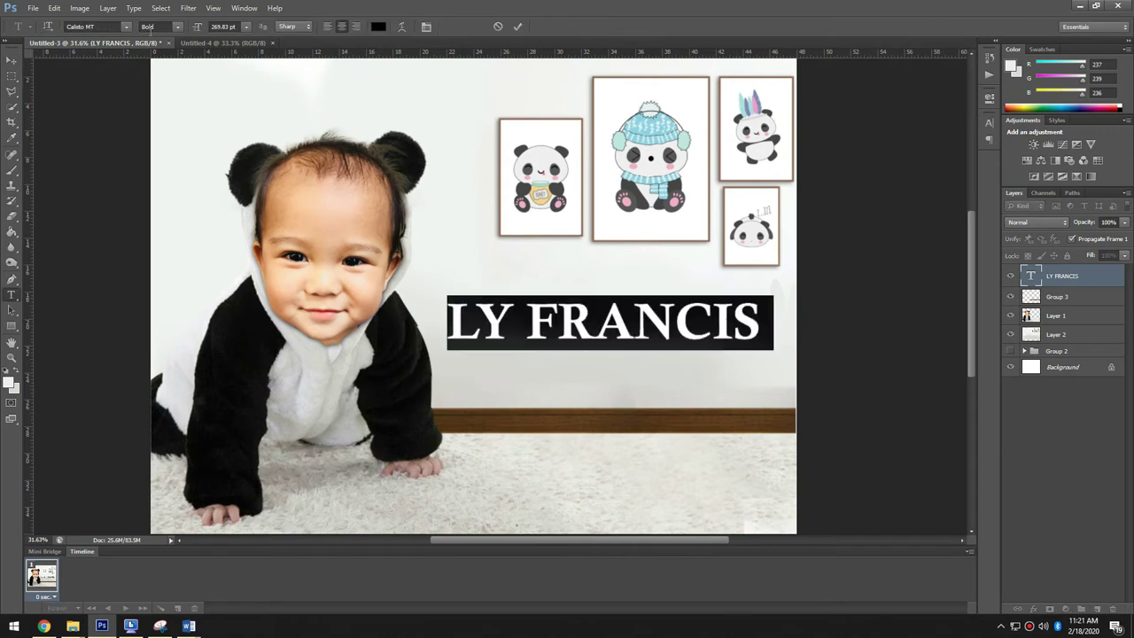
left_click(127, 27)
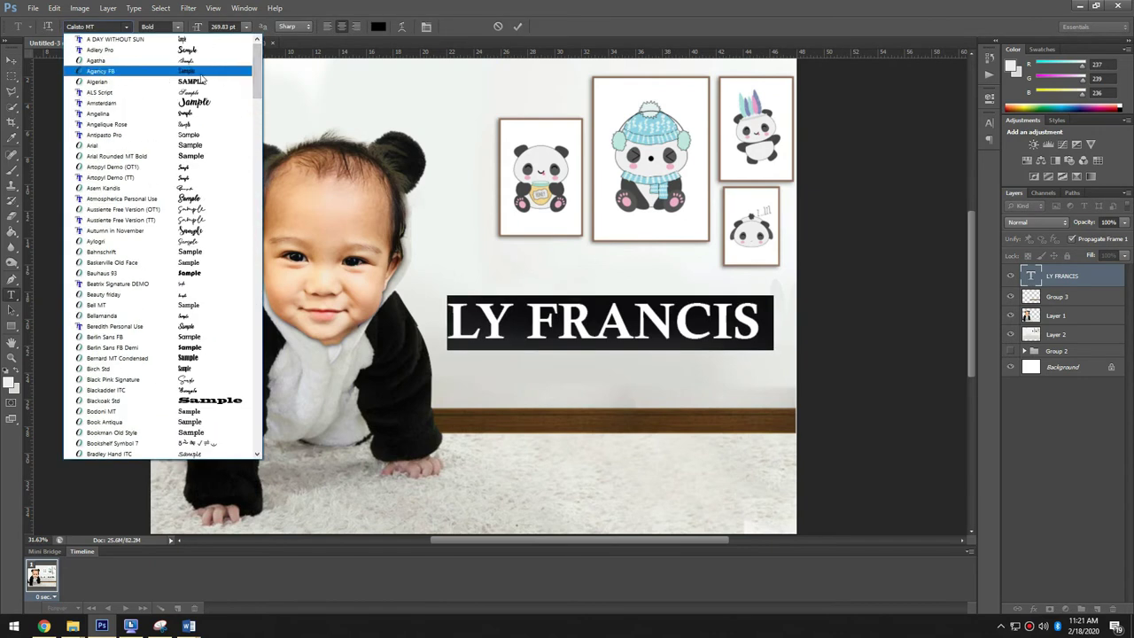
left_click(217, 263)
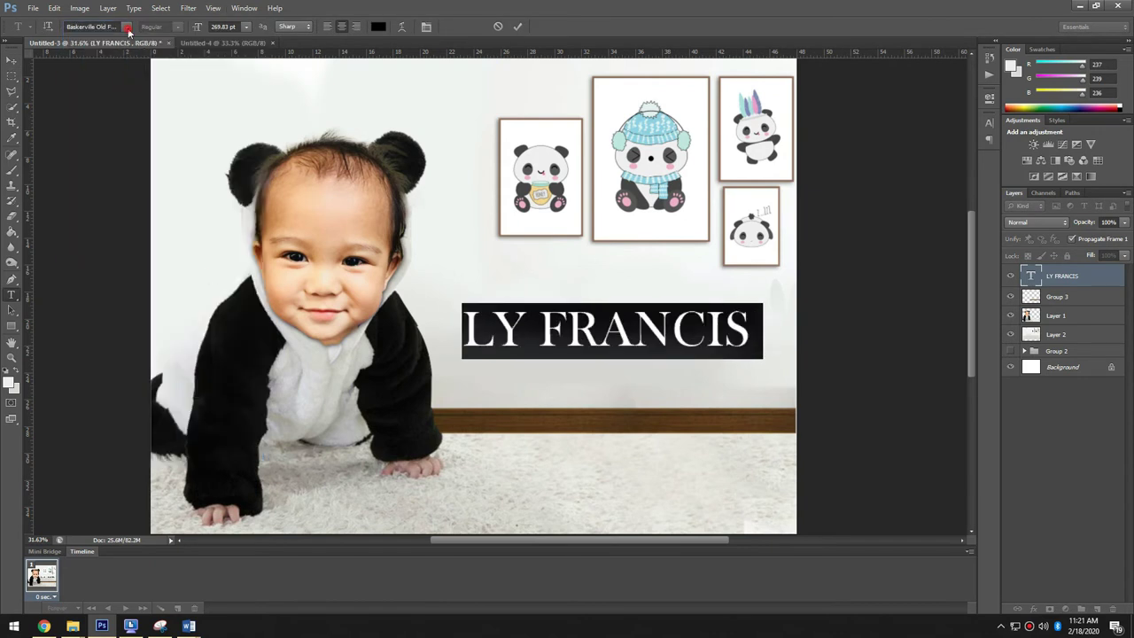
left_click(128, 27)
scroll(160, 177, "up", 2)
left_click(159, 76)
key("ctrl+Return")
- Scale the name to about 130% and set it in Britannic Bold
key("v")
left_click_drag(730, 309, 771, 289)
key("Return")
key("t")
left_click(612, 330)
key("ctrl+a")
left_click(129, 27)
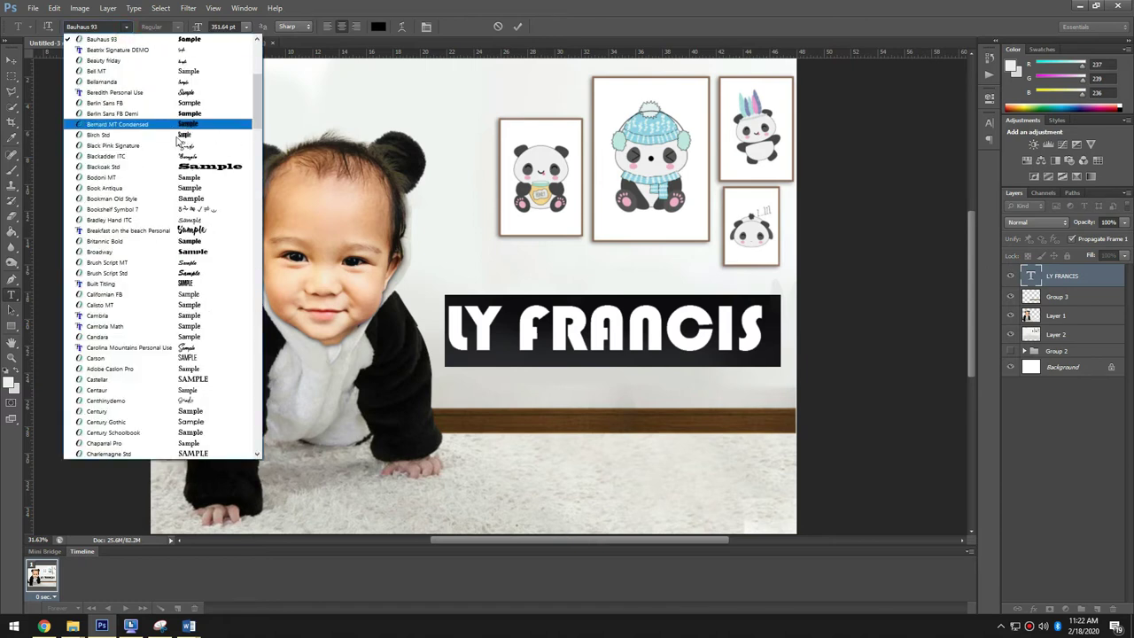
scroll(182, 137, "up", 3)
scroll(188, 133, "down", 3)
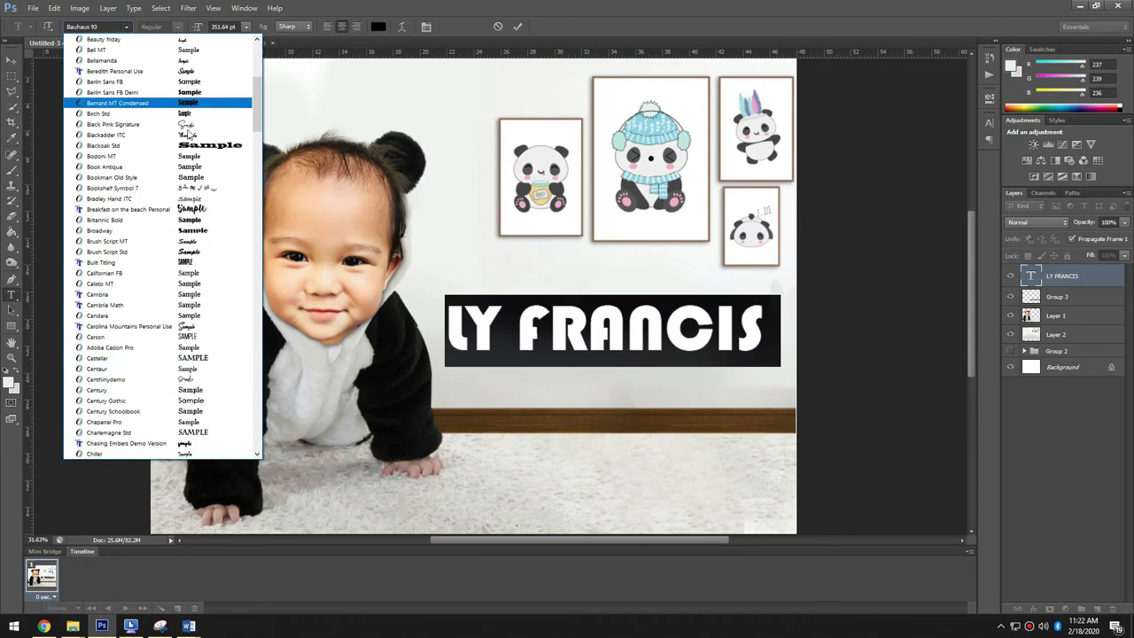
scroll(195, 133, "up", 2)
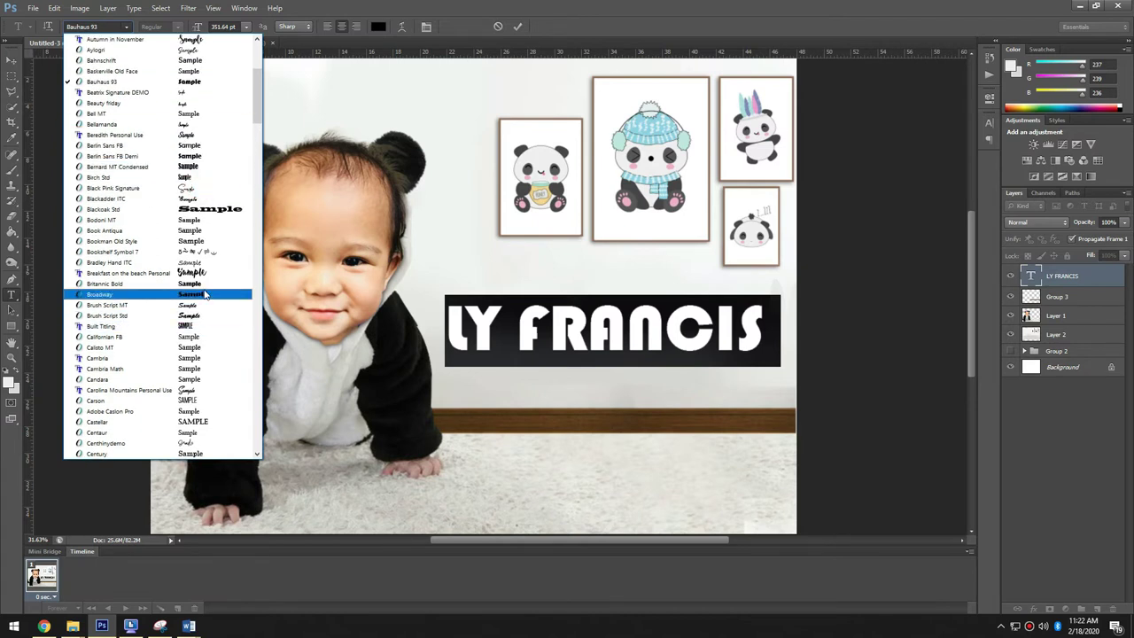
left_click(177, 283)
- Compare Cocogoose Narrow and Cooper Std, settling on Cocogoose Narrow for the name
left_click(126, 27)
scroll(177, 284, "down", 1)
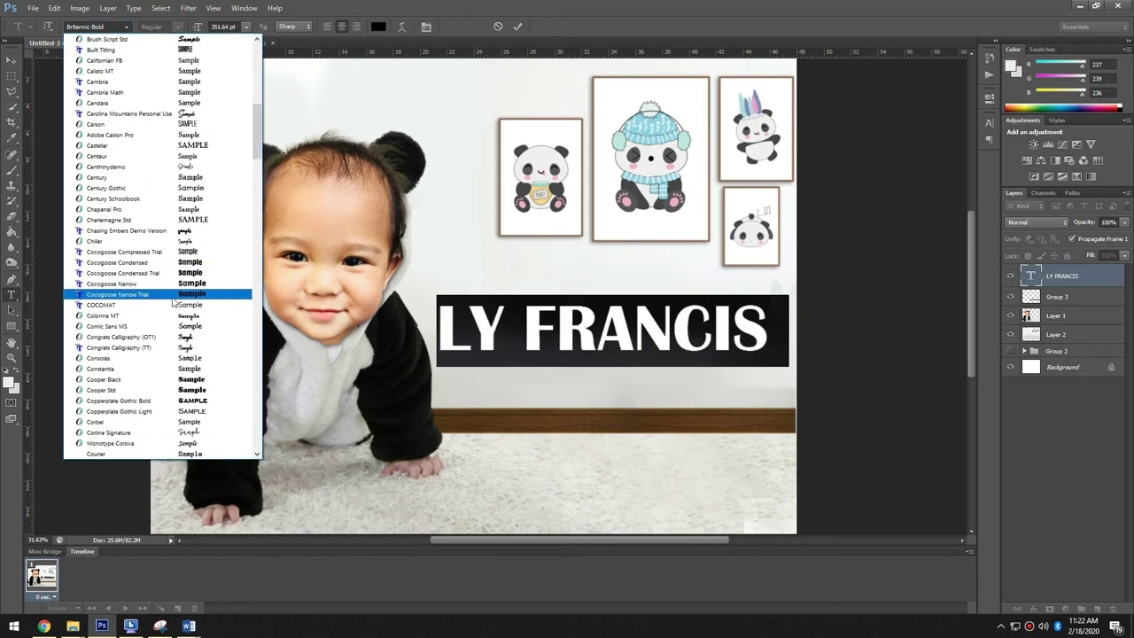
left_click(177, 282)
left_click(125, 26)
scroll(142, 128, "down", 1)
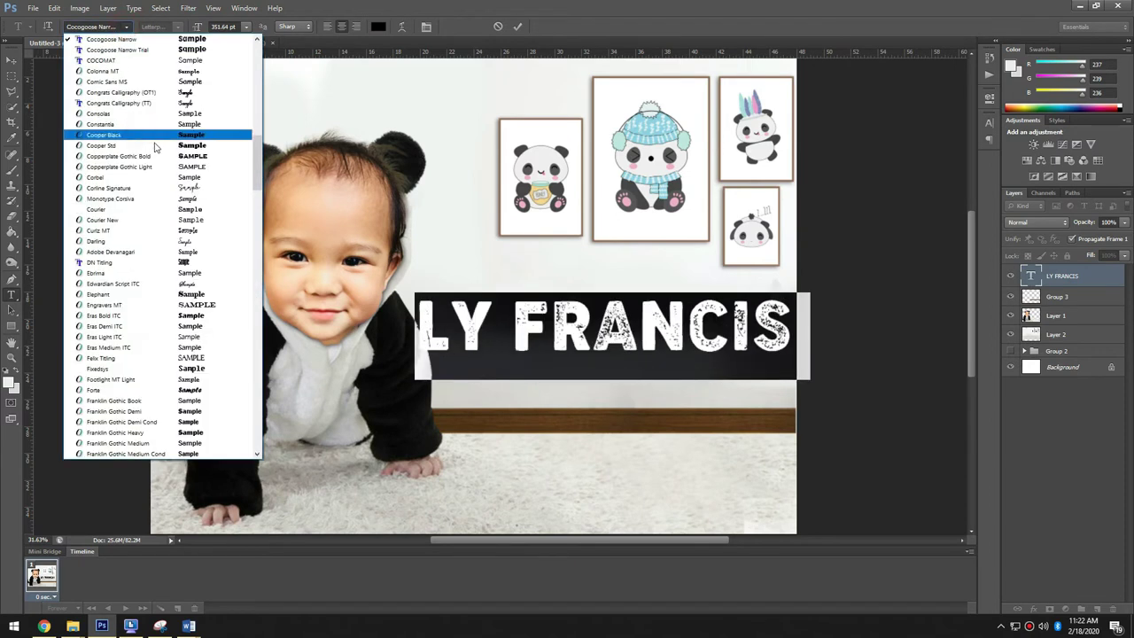
left_click(142, 131)
left_click(126, 27)
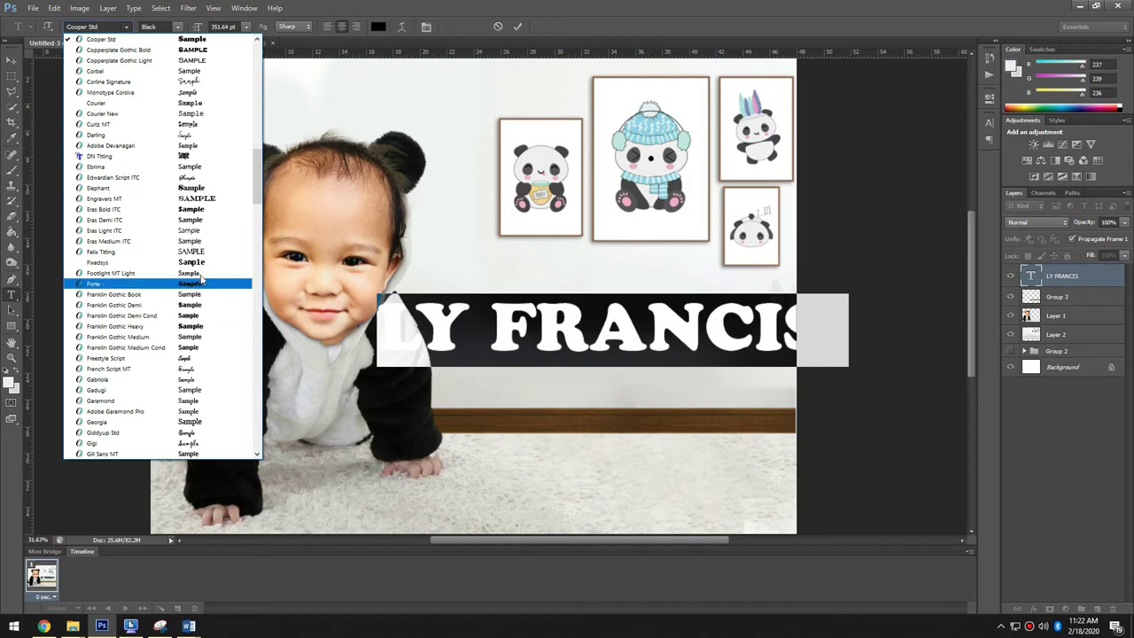
scroll(202, 279, "up", 2)
left_click(199, 107)
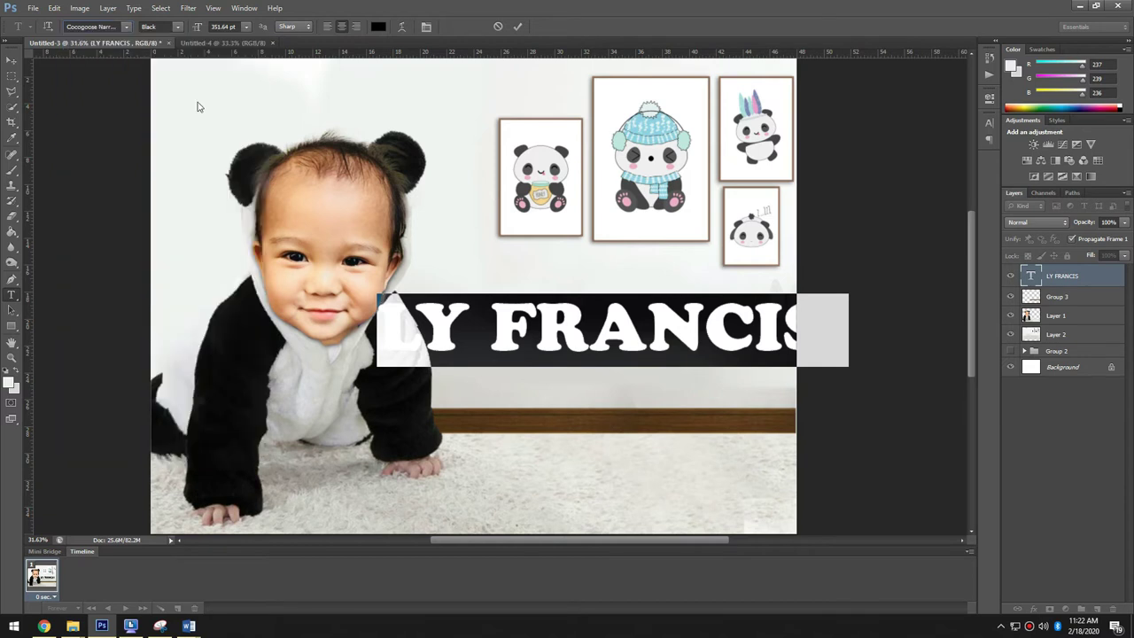
left_click(20, 59)
key("ctrl+t")
- Shrink the name text to about 86% and apply the final size
left_click_drag(805, 293, 784, 302)
key("Return")
key("ctrl+t")
key("Return")
- Search Google Images for 'panda skin pattern' in the browser
left_click(43, 625)
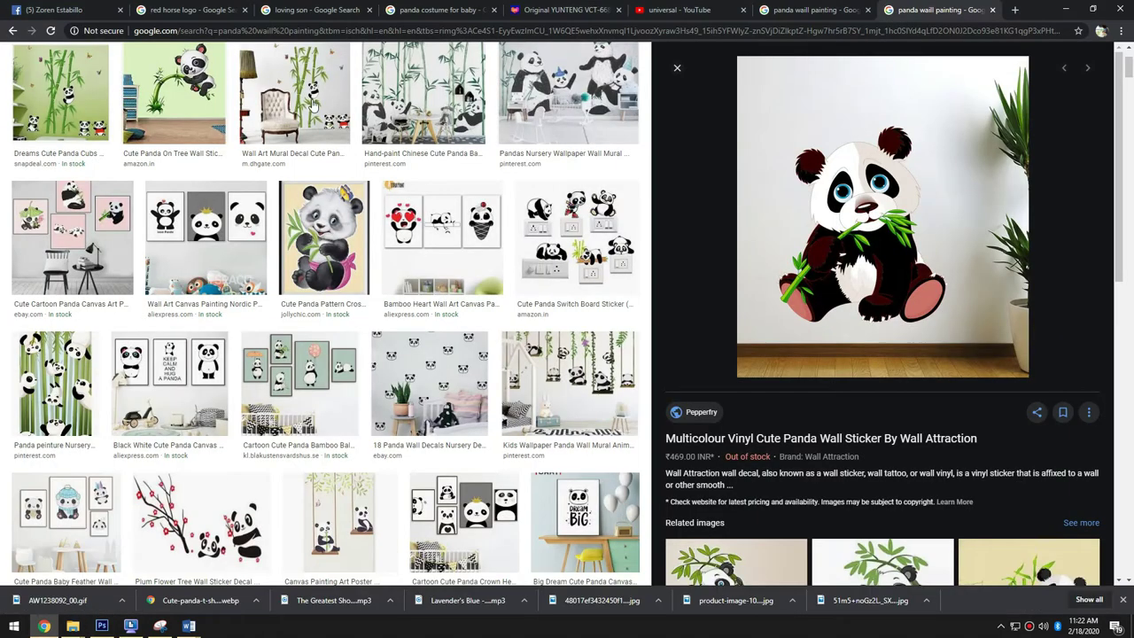
key("ctrl+BackSpace")
key("ctrl+BackSpace")
type("skin")
key("Down")
key("Down")
key("Down")
key("Return")
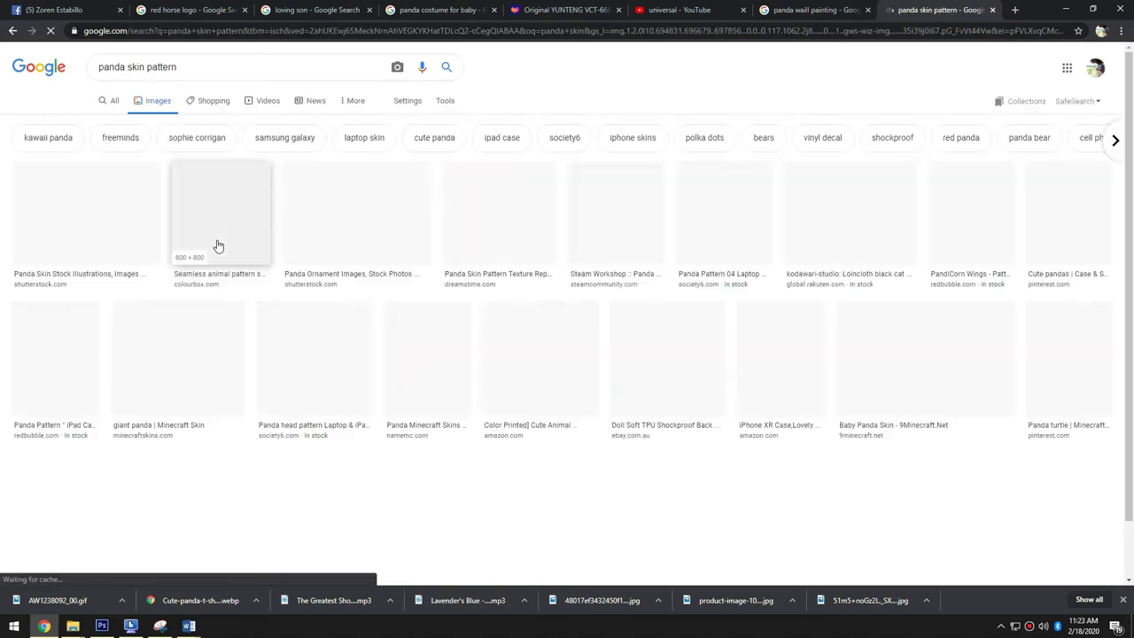
- Copy the first black-and-white pattern image and paste it into the banner
left_click(146, 226)
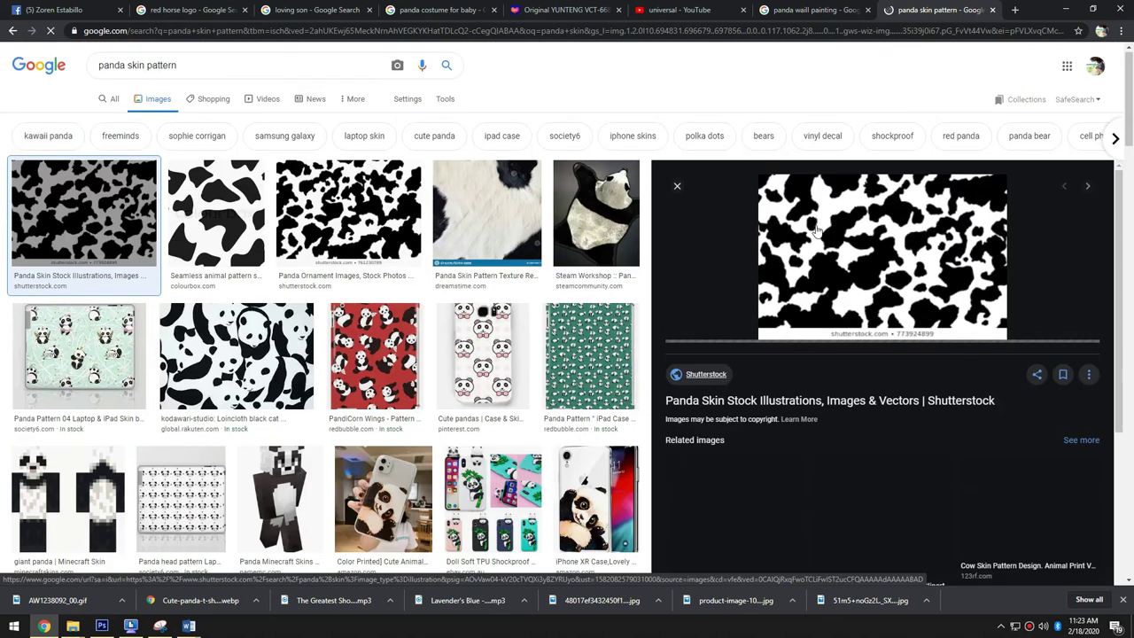
right_click(816, 228)
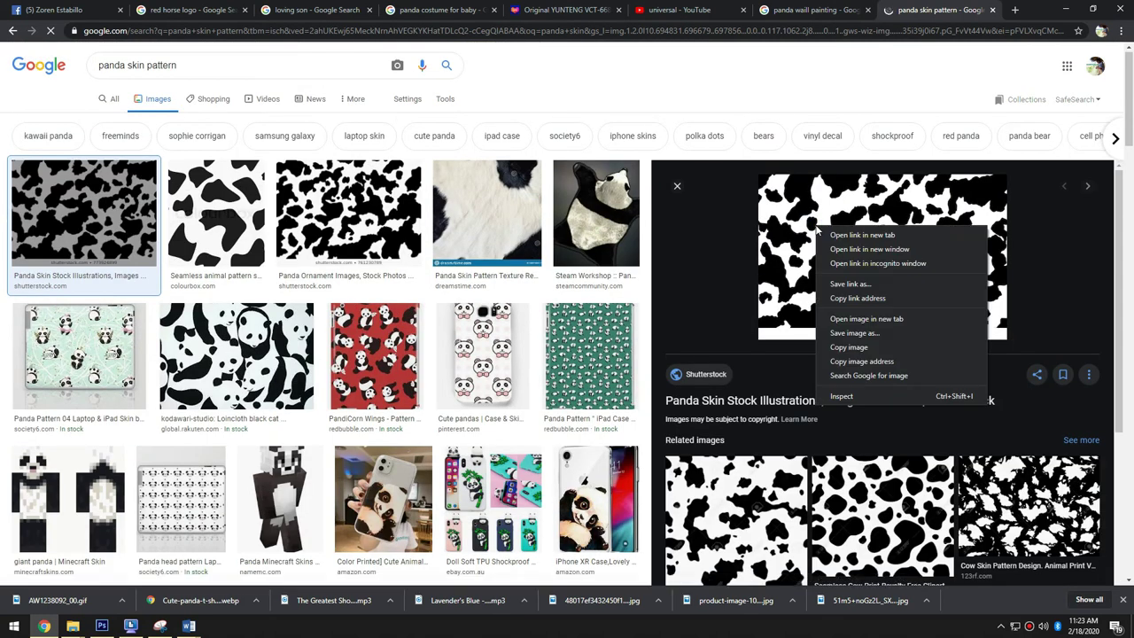
left_click(848, 346)
key("alt+Tab")
key("ctrl+v")
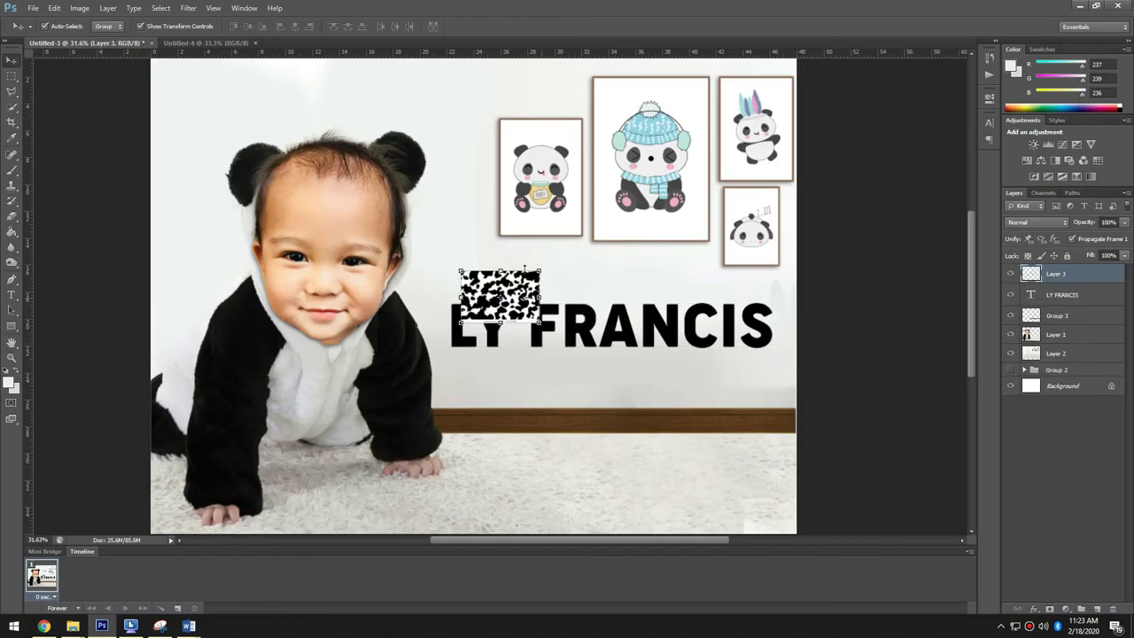
- Enlarge the pattern, clip it into the name letters, and duplicate it across remaining letters
left_click_drag(547, 270, 595, 236)
left_click_drag(532, 297, 561, 330)
right_click(1099, 273)
left_click(1009, 351)
left_click_drag(677, 325, 829, 327)
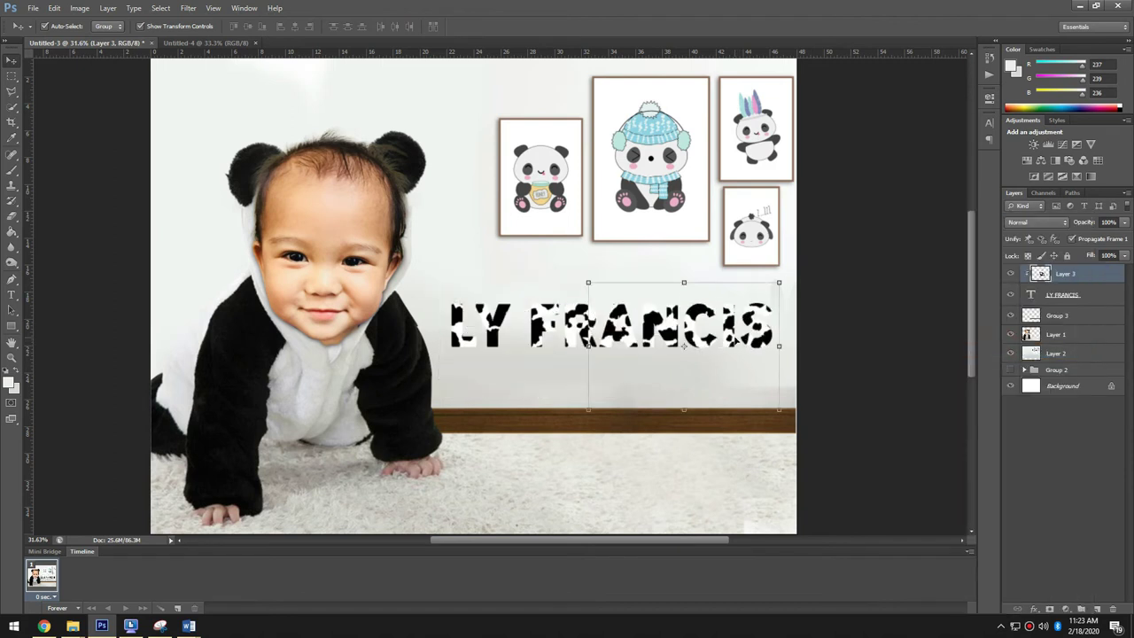
- Give the name text a stroke outline and drop shadow, restoring full opacity
double_click(1089, 314)
left_click(661, 269)
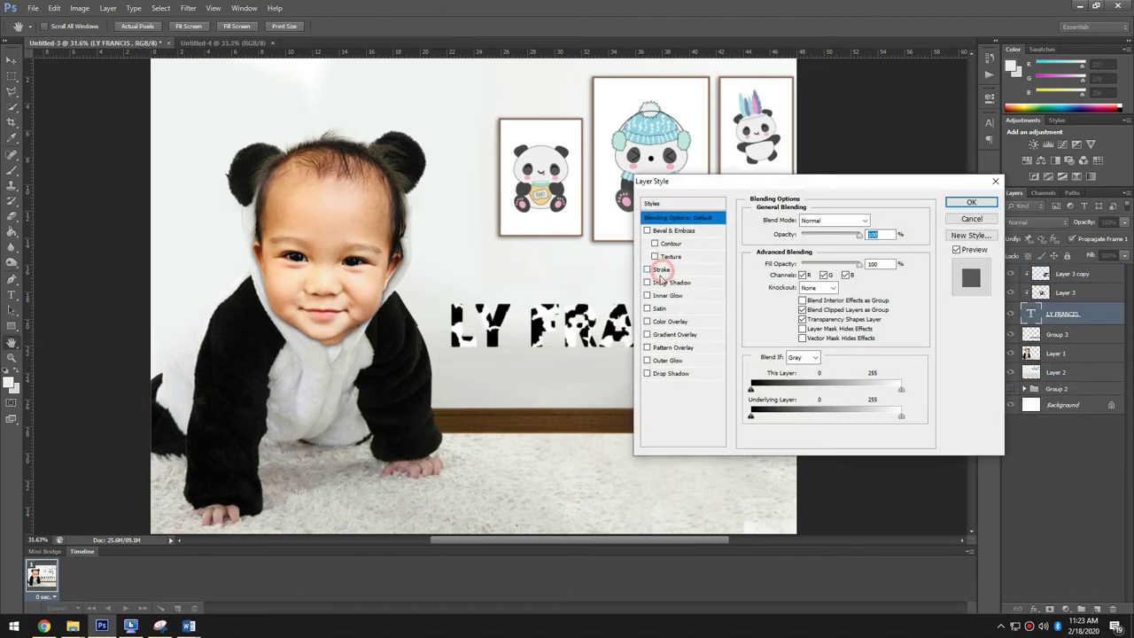
left_click_drag(797, 220, 800, 224)
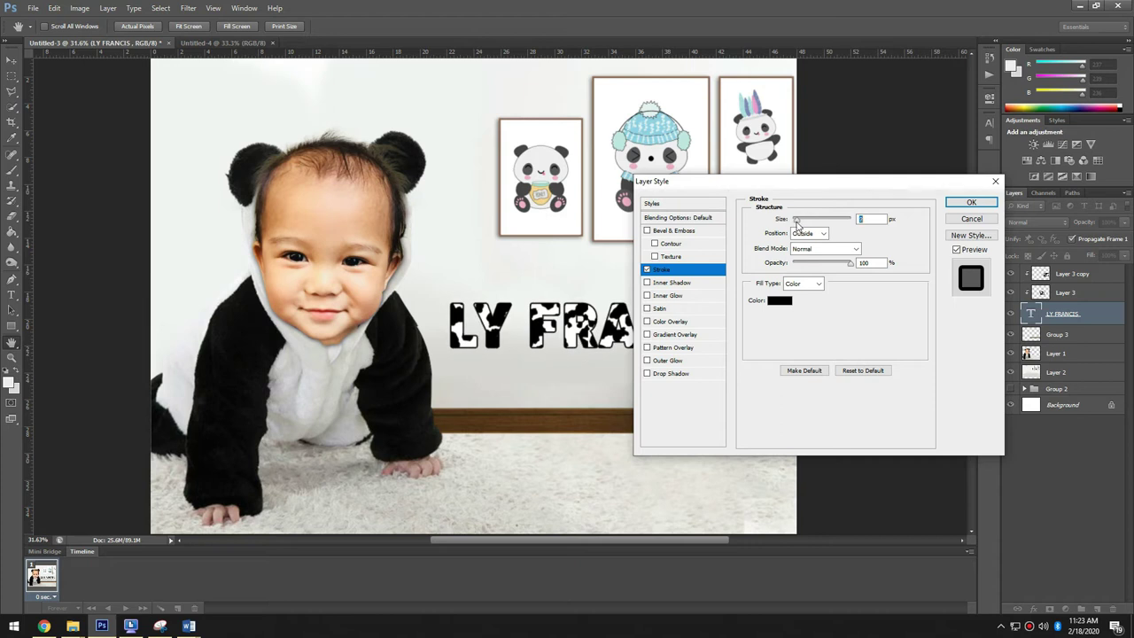
left_click(671, 373)
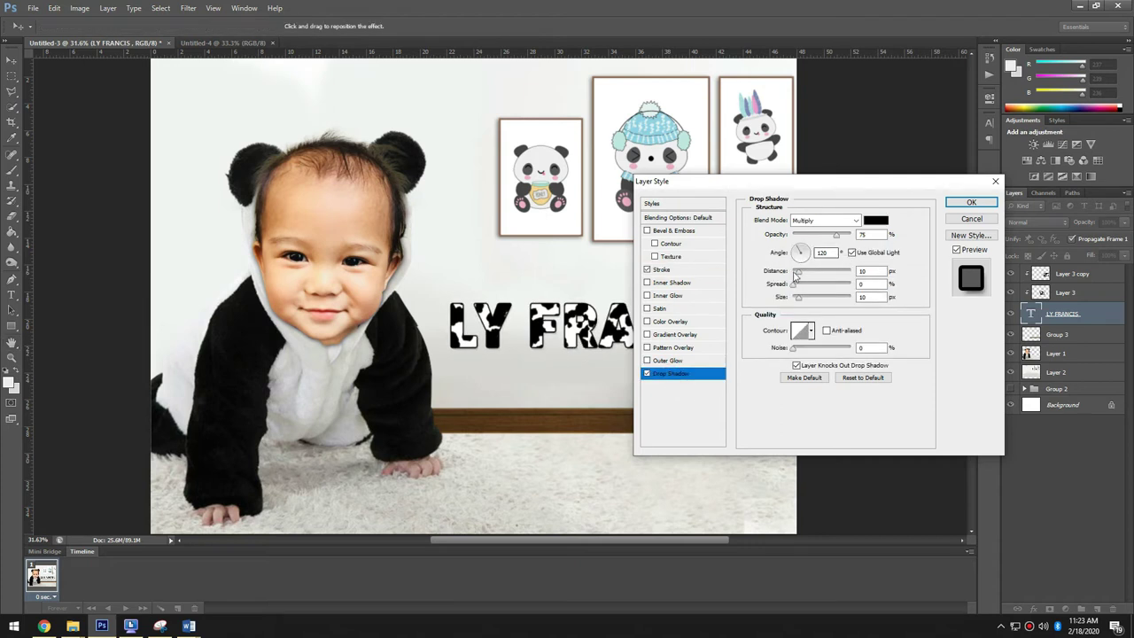
left_click(972, 204)
scroll(840, 253, "up", 4)
key("4")
key("4")
key("0")
- Group and merge the pattern layers, then clip the merged cow pattern into the text
left_click(1063, 274, "shift")
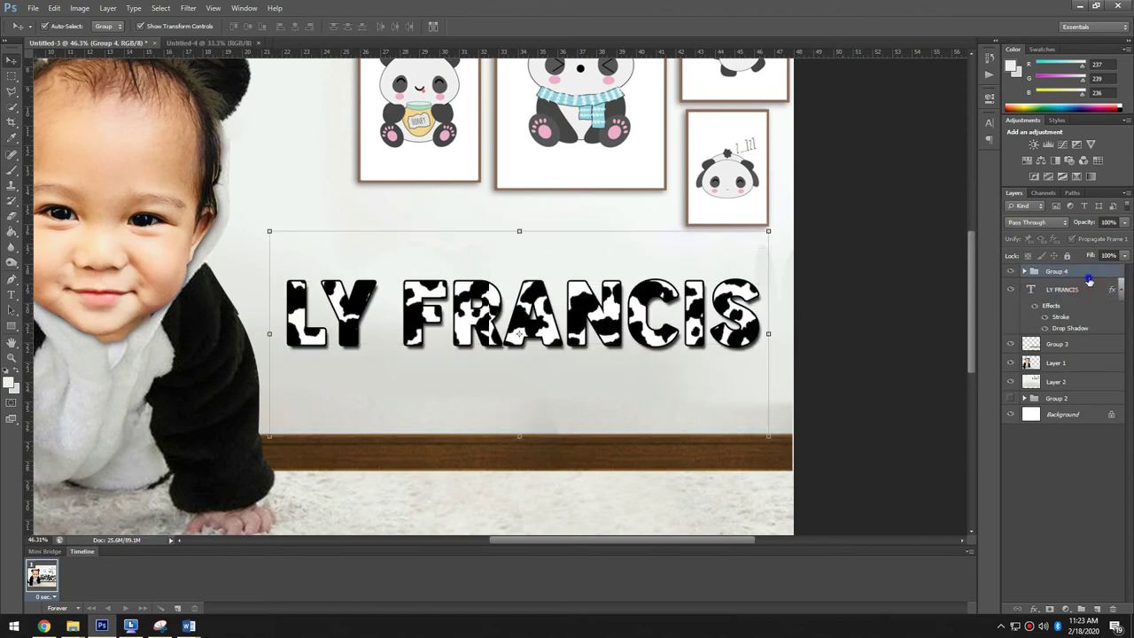
key("ctrl+g")
right_click(1063, 274)
left_click(1054, 458)
right_click(1064, 274)
left_click(987, 349)
key("2")
key("2")
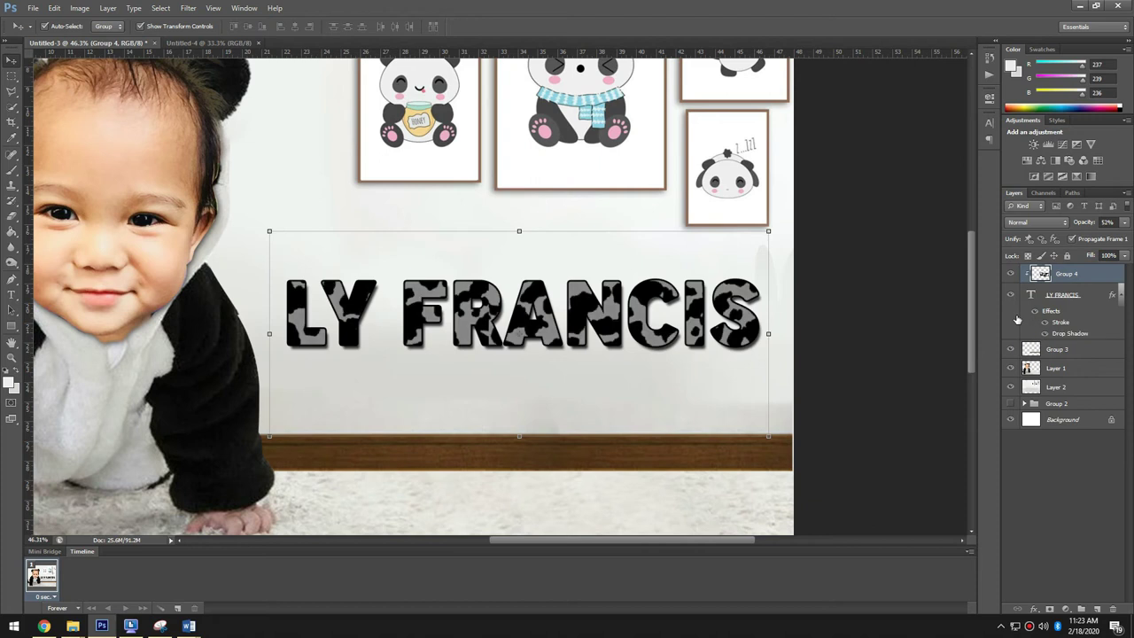
left_click(1097, 295)
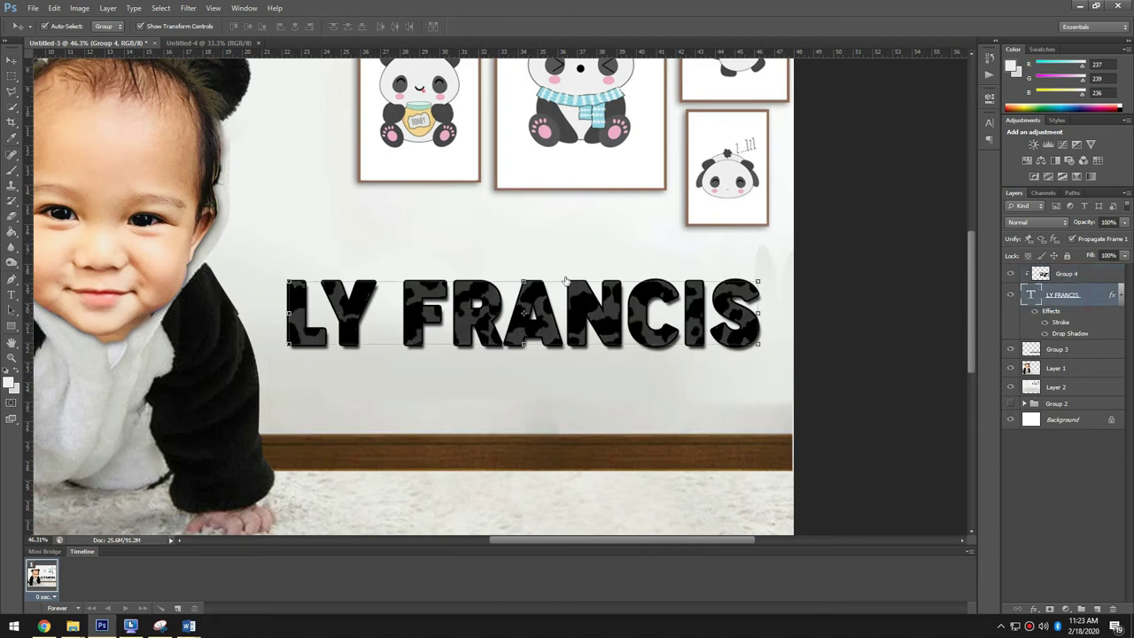
left_click(678, 321)
left_click(875, 220)
left_click(614, 298)
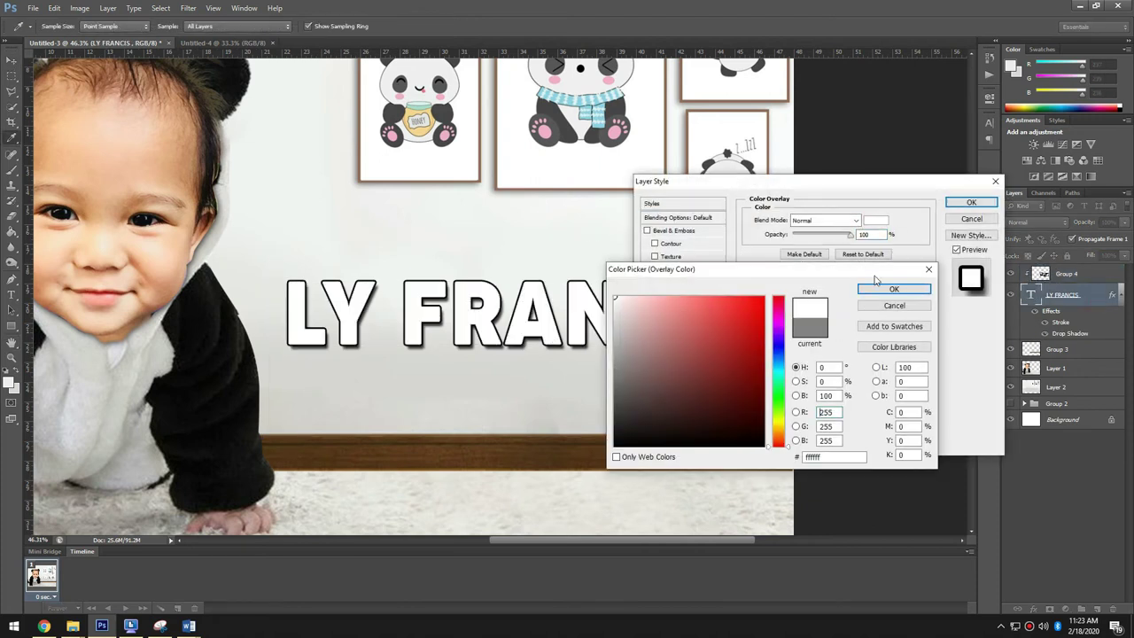
left_click(894, 289)
left_click(971, 202)
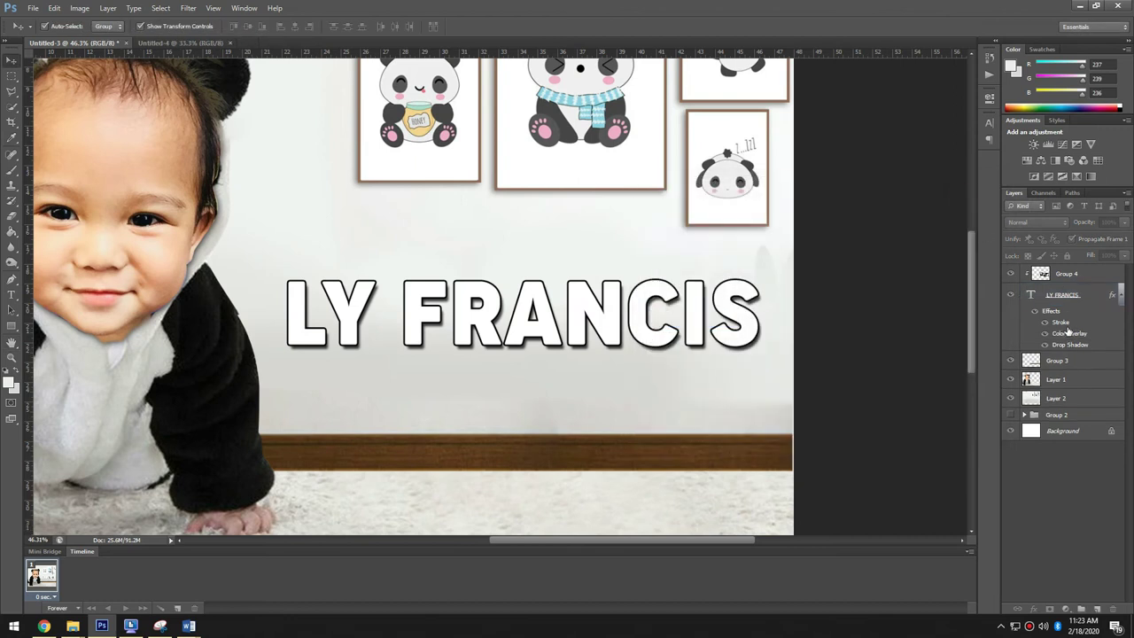
right_click(1070, 319)
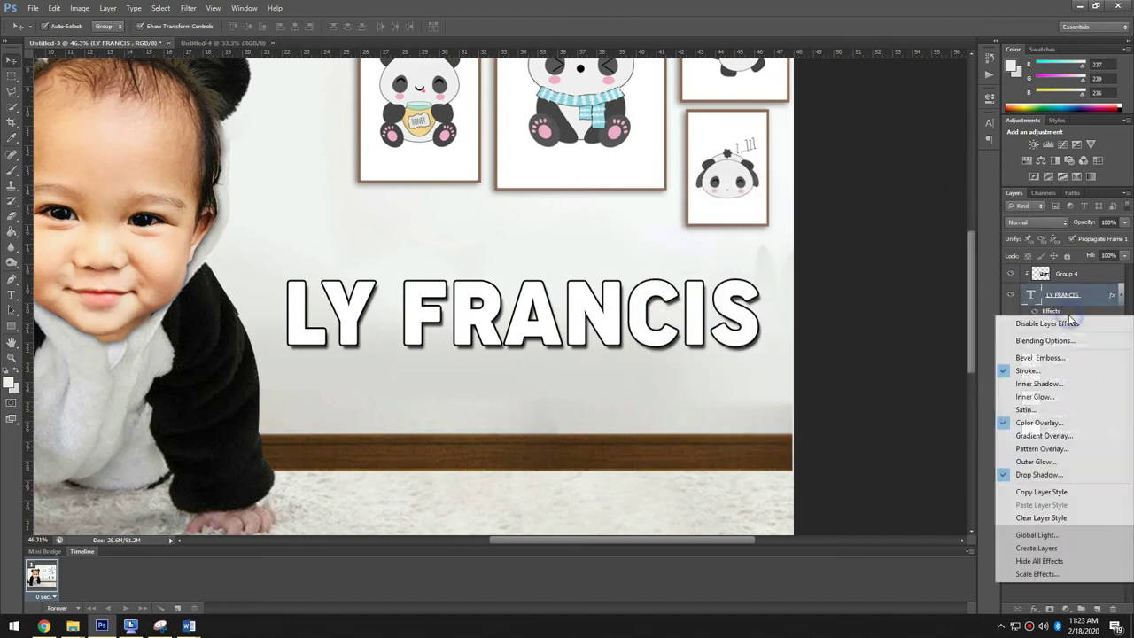
left_click(1050, 493)
left_click(1046, 323)
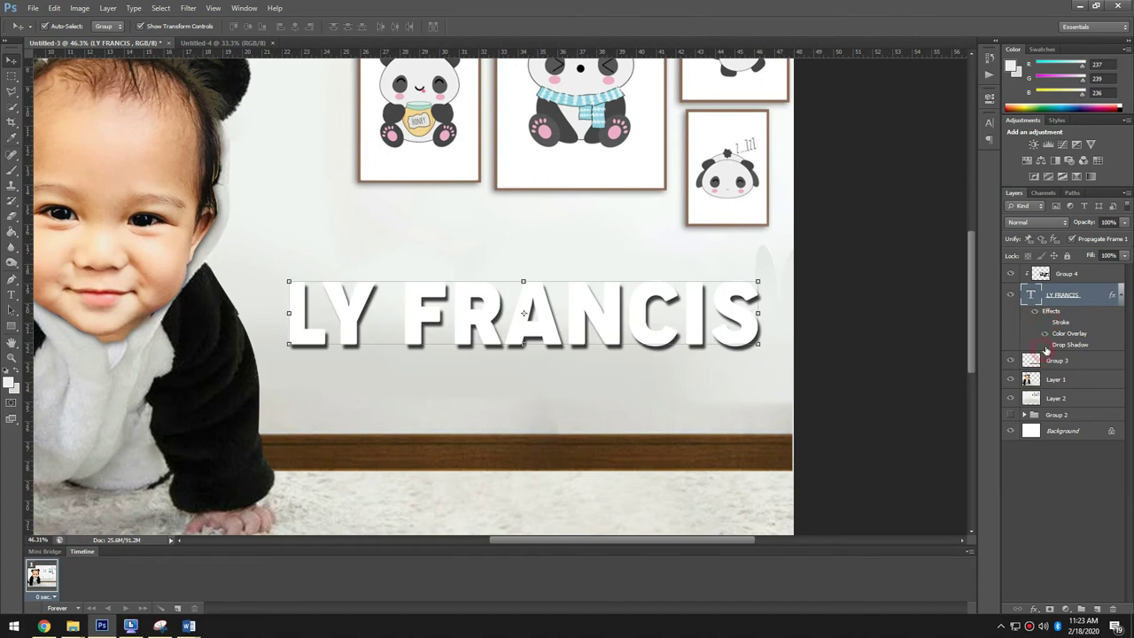
right_click(1072, 296)
left_click(985, 297)
right_click(1083, 300)
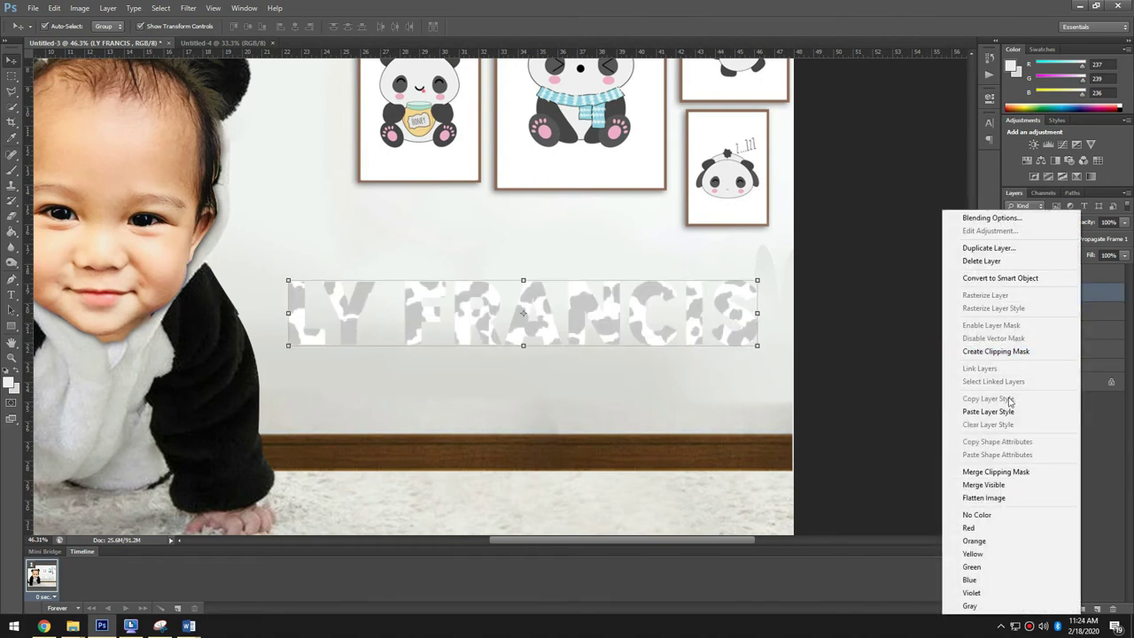
left_click(1001, 411)
- Fine-tune the cow pattern's opacity so the spots look soft grey
left_click(741, 291)
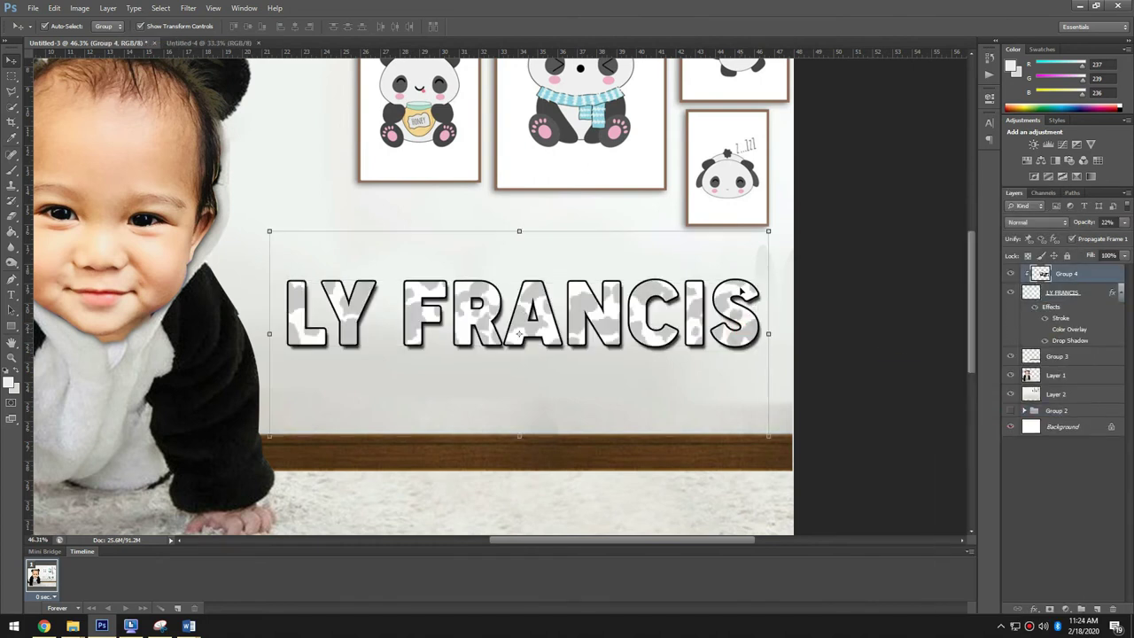
key("8")
key("5")
key("7")
key("7")
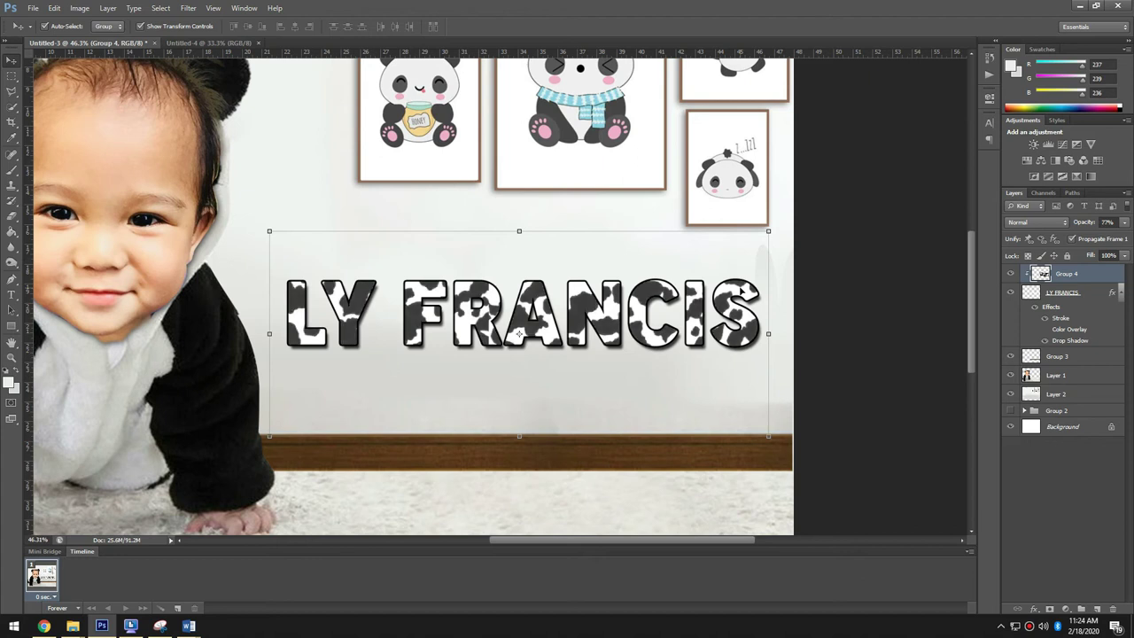
key("3")
left_click(850, 392)
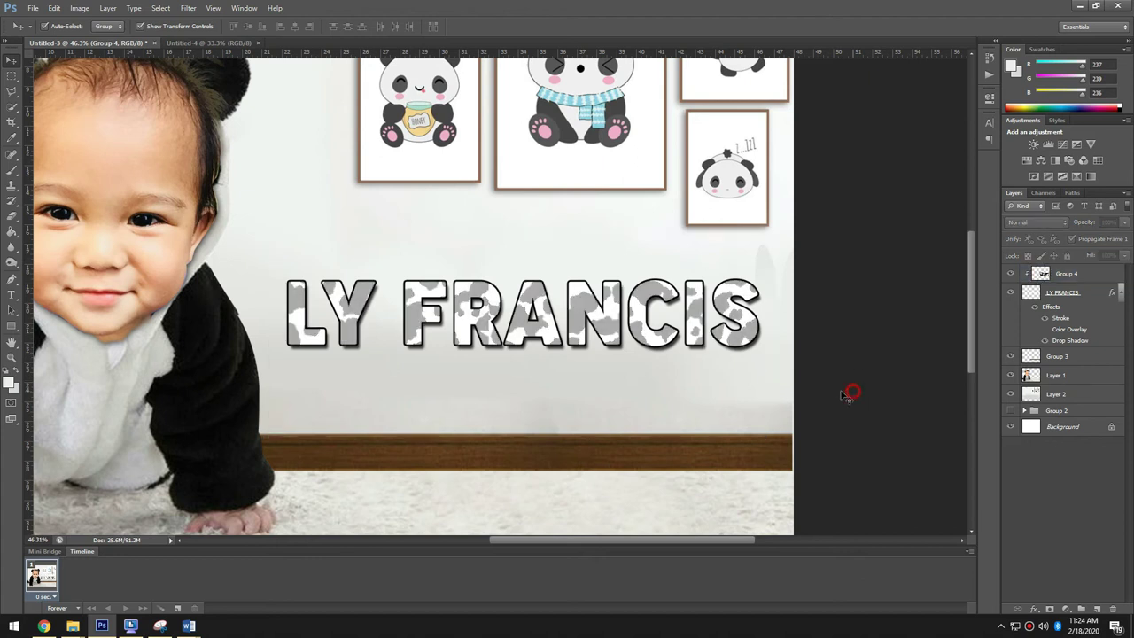
scroll(473, 449, "down", 2)
scroll(674, 403, "up", 1)
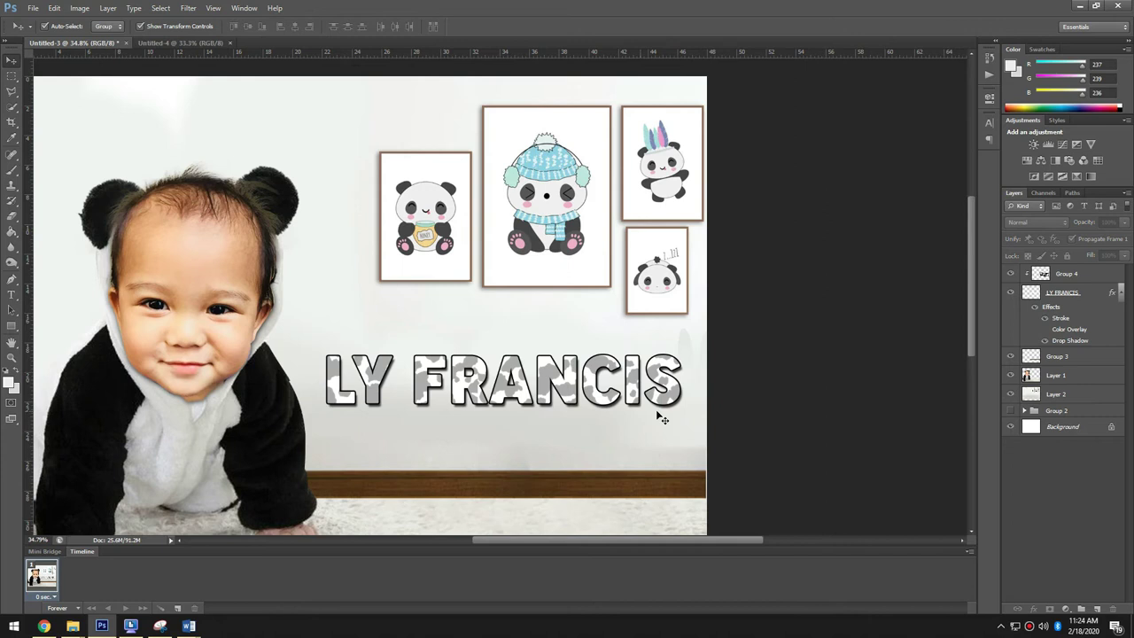
left_click(588, 380)
left_click_drag(1078, 319, 1101, 274)
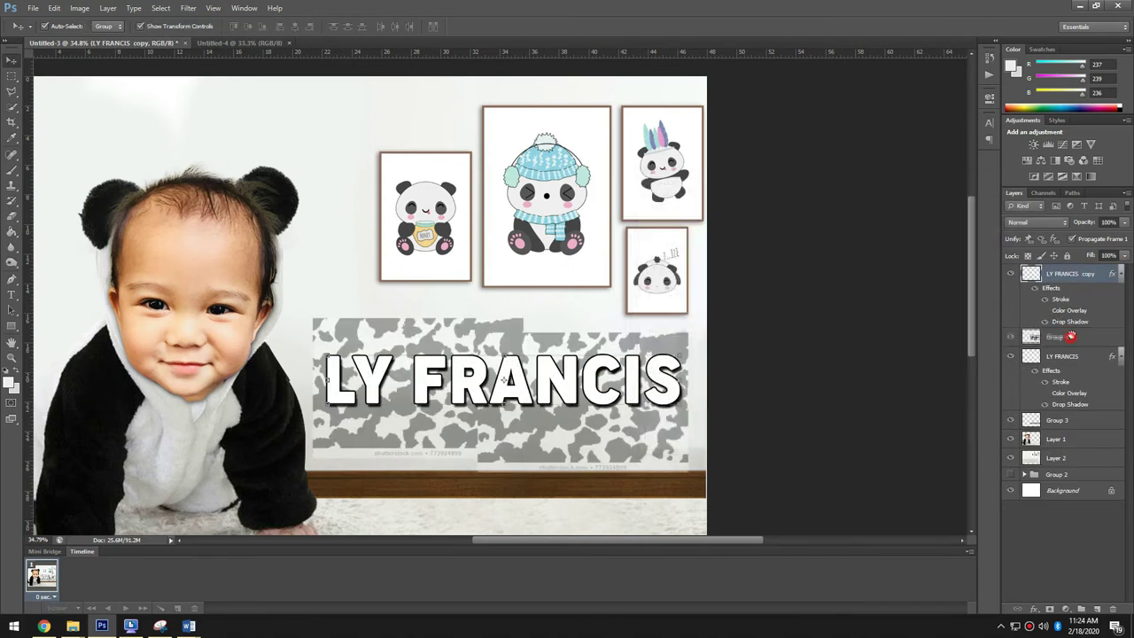
right_click(1061, 336)
left_click(970, 350)
right_click(1099, 274)
left_click(852, 321)
left_click_drag(589, 382, 598, 444)
left_click(501, 397)
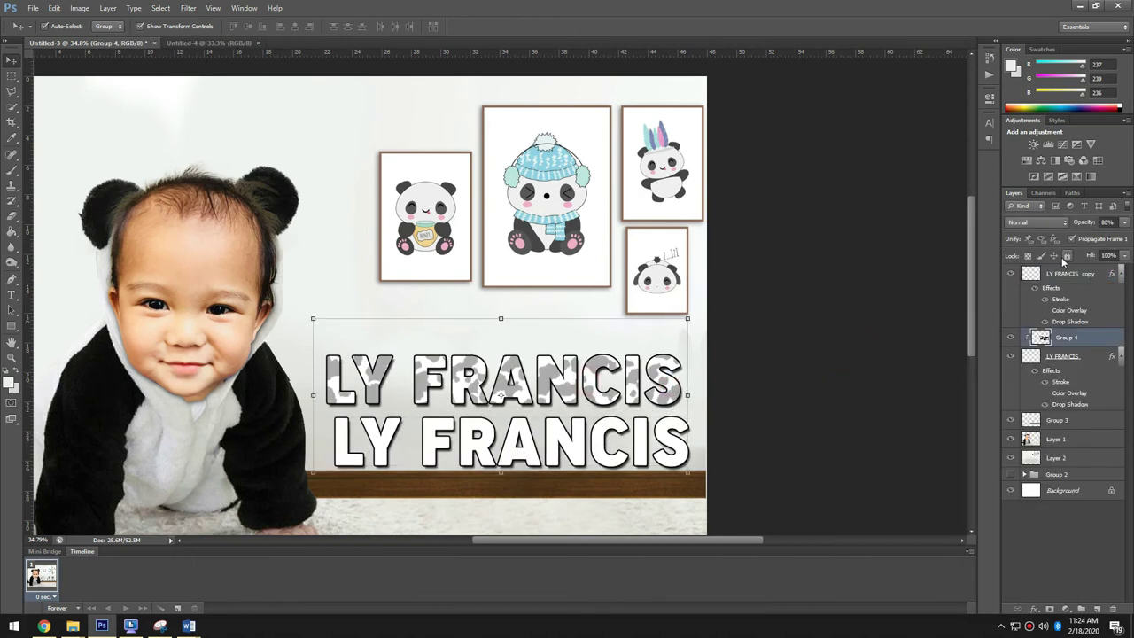
left_click(810, 424)
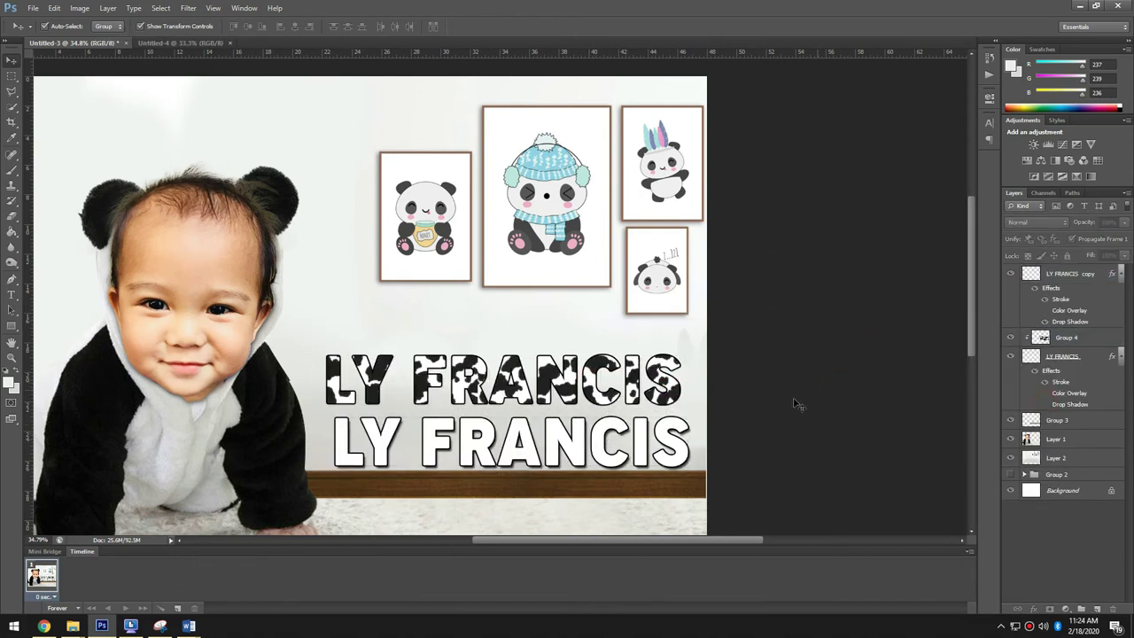
left_click(609, 450)
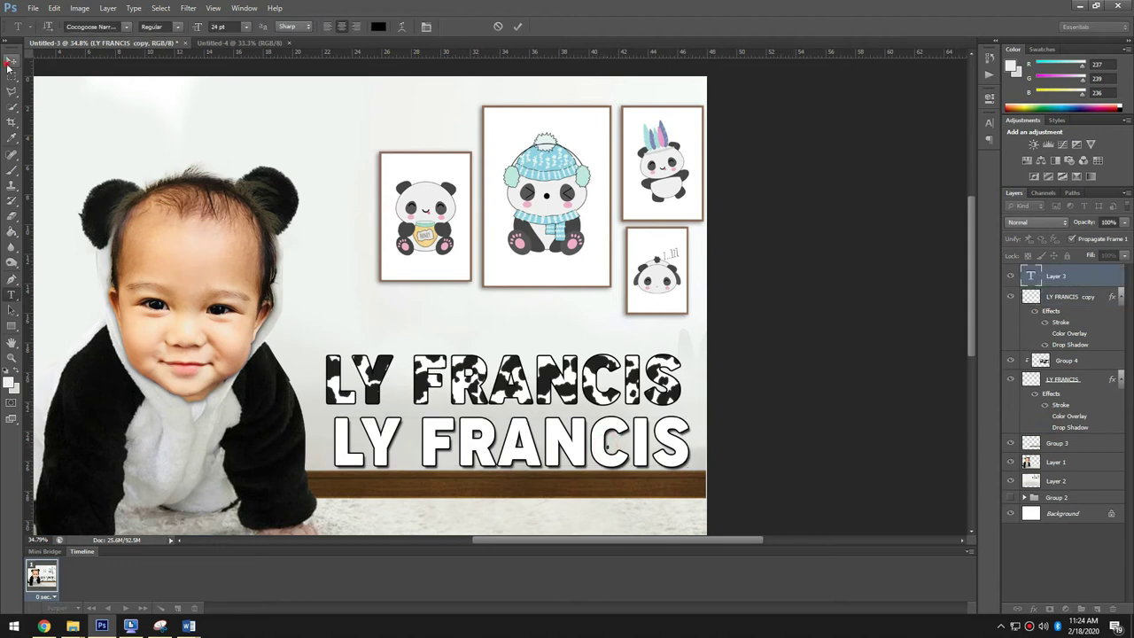
key("Delete")
key("t")
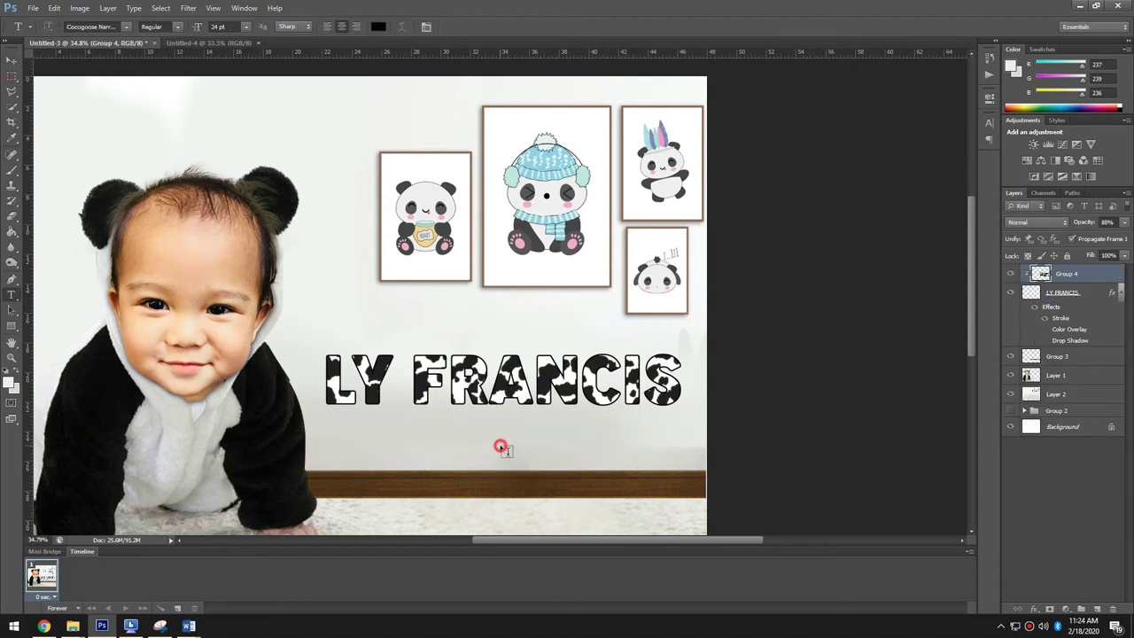
left_click(501, 446)
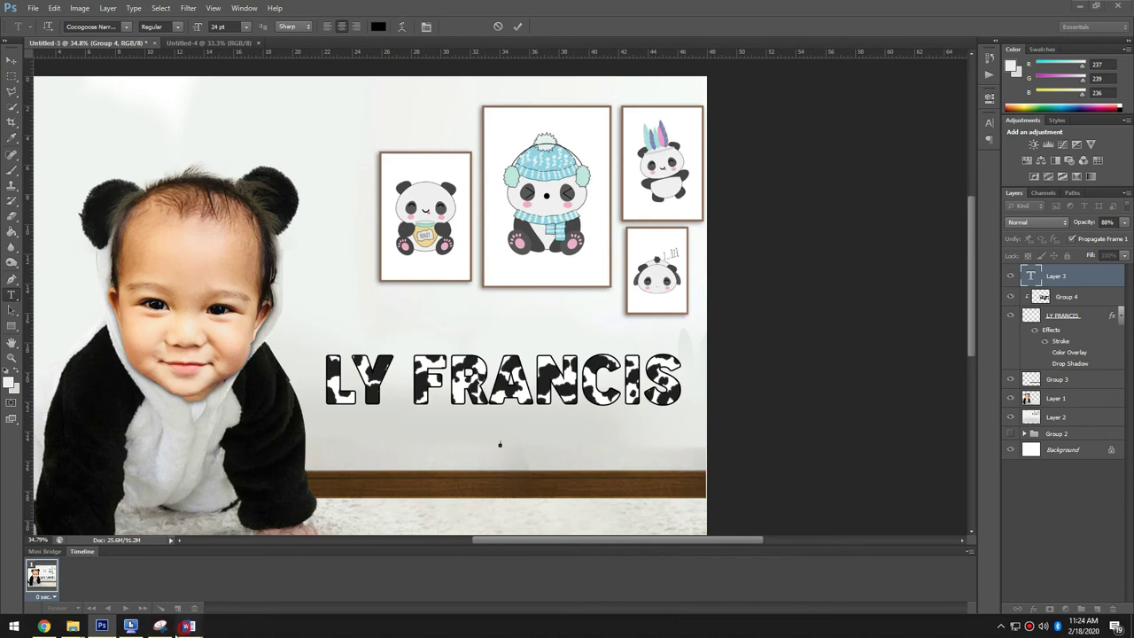
mouse_move(186, 625)
left_click(263, 582)
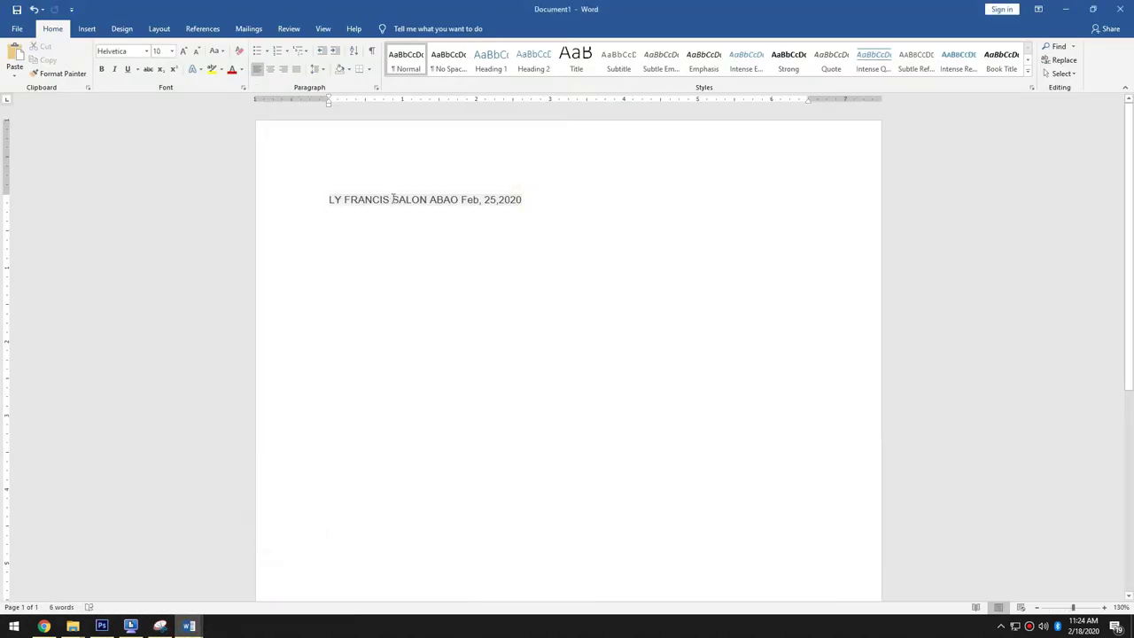
left_click_drag(392, 199, 459, 200)
key("alt+Tab")
left_click(12, 58)
key("ctrl+t")
left_click_drag(516, 439, 615, 446)
key("Return")
key("ctrl+t")
key("Return")
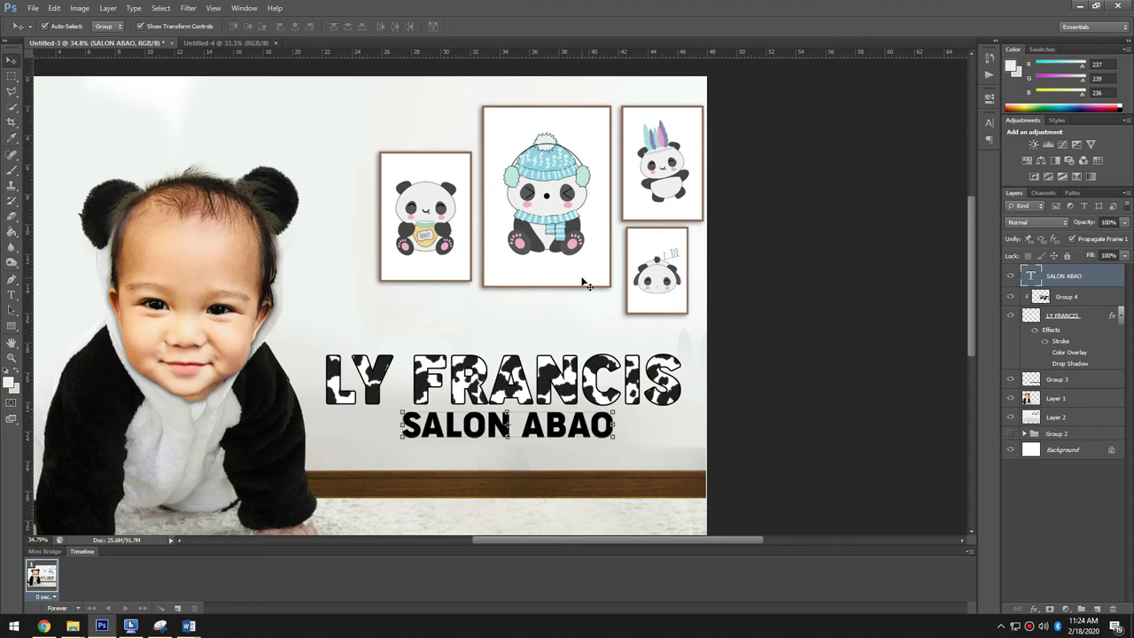
left_click(840, 410)
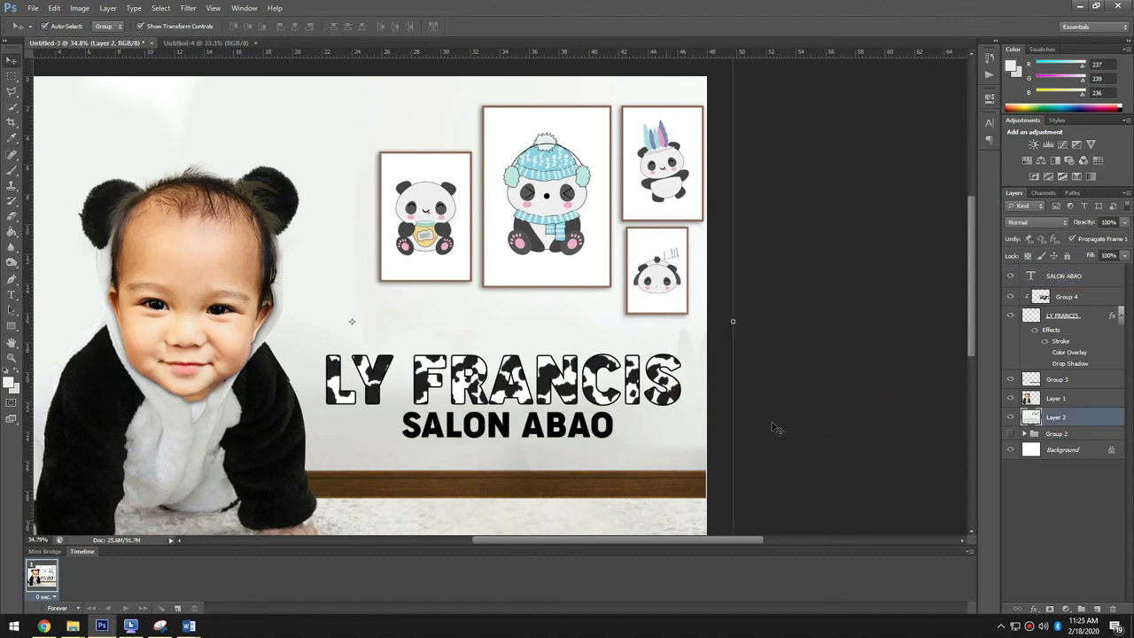
scroll(880, 369, "down", 2)
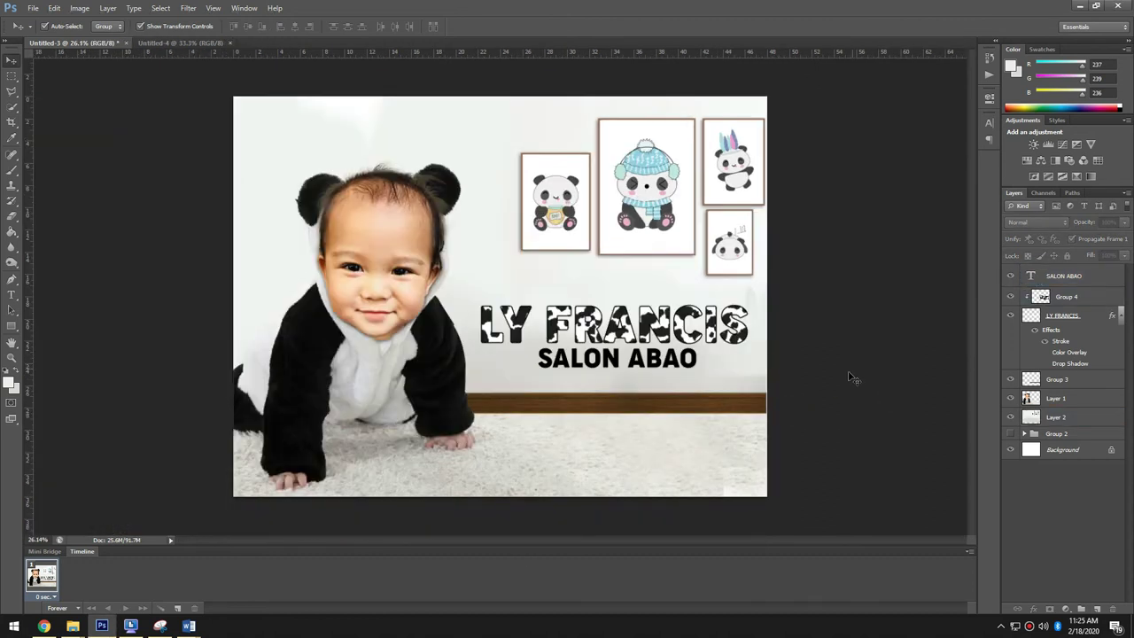
scroll(849, 378, "up", 2)
left_click(735, 333)
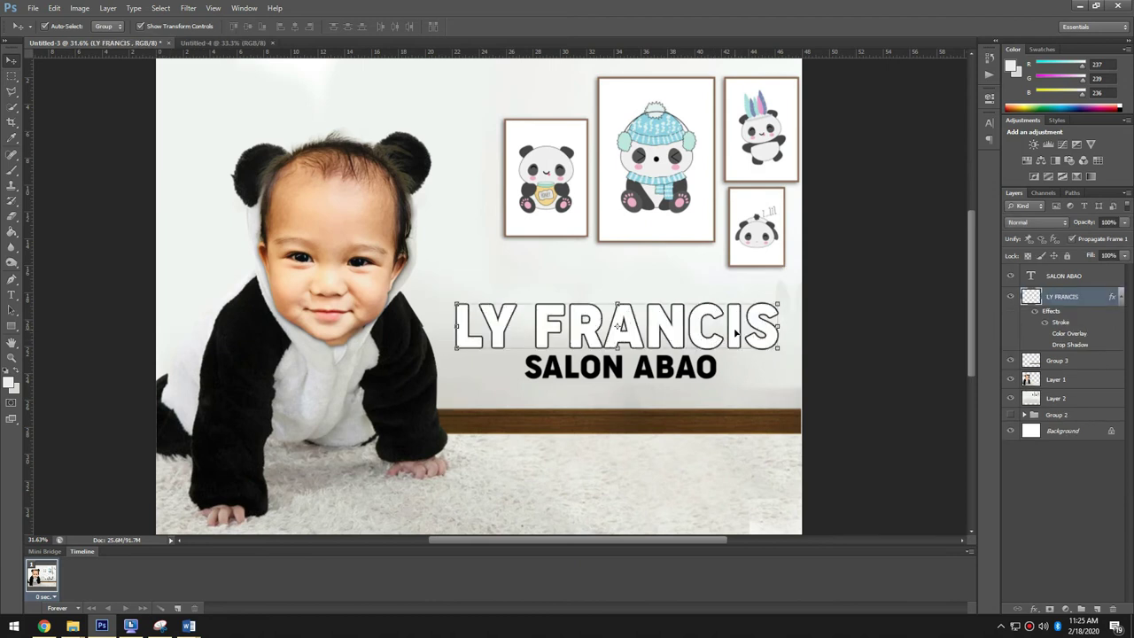
left_click(856, 377)
left_click(1062, 313)
double_click(1085, 296)
left_click(683, 322)
left_click(875, 220)
left_click(616, 444)
left_click(894, 288)
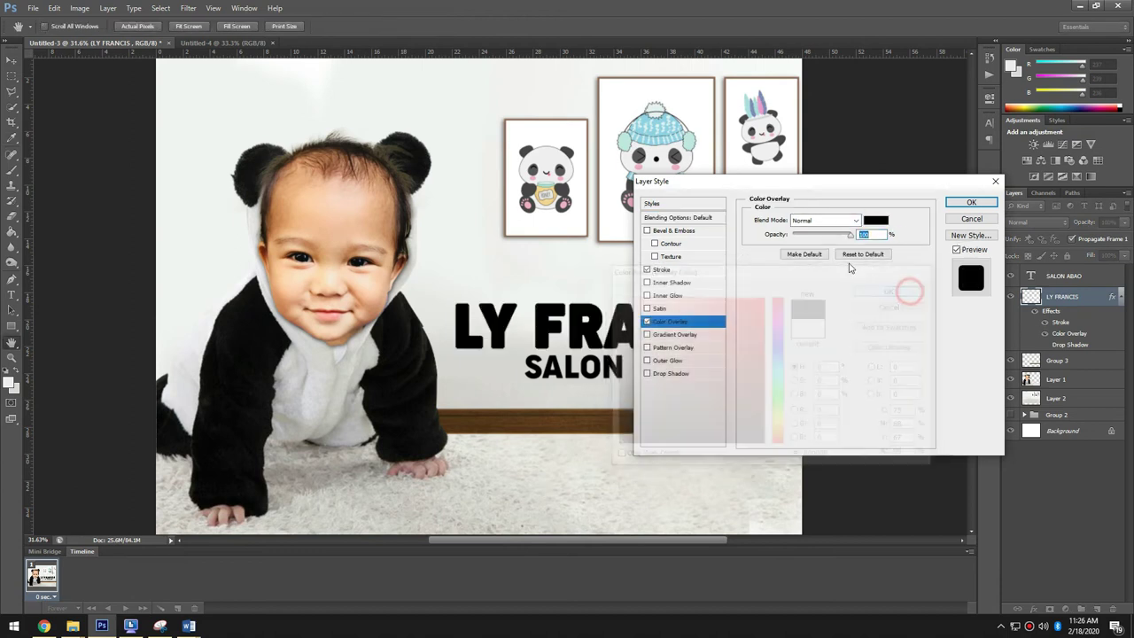
left_click(671, 268)
left_click(795, 296)
left_click(514, 244)
left_click(920, 289)
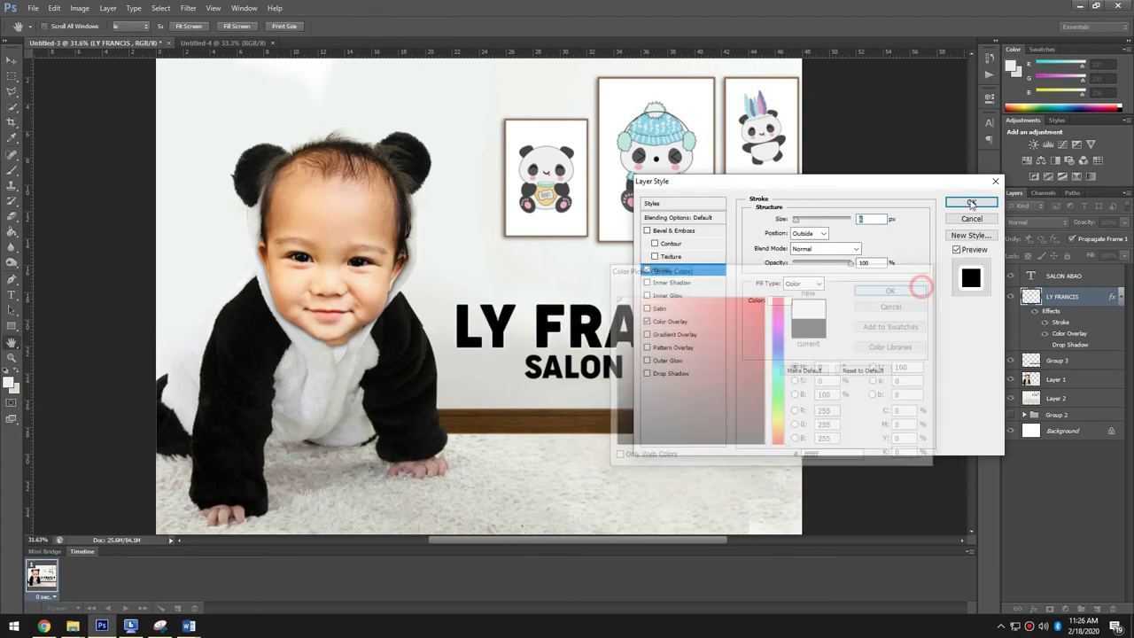
key("Return")
- Enlarge both name text lines together around their centre with Free Transform
left_click(673, 317, "shift")
key("ctrl+t")
left_click_drag(777, 377, 788, 384)
key("Return")
left_click(856, 365)
- In Chrome, open the cow-print pattern image from the results and copy it
key("alt+Tab")
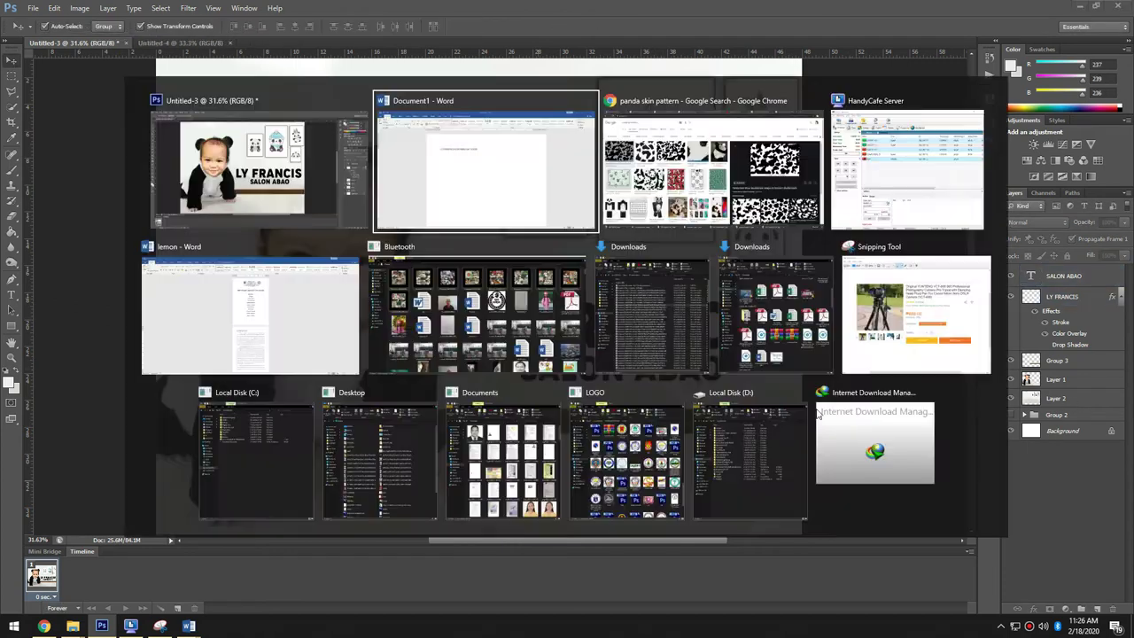
key("alt+Tab")
key("Tab")
scroll(915, 239, "down", 5)
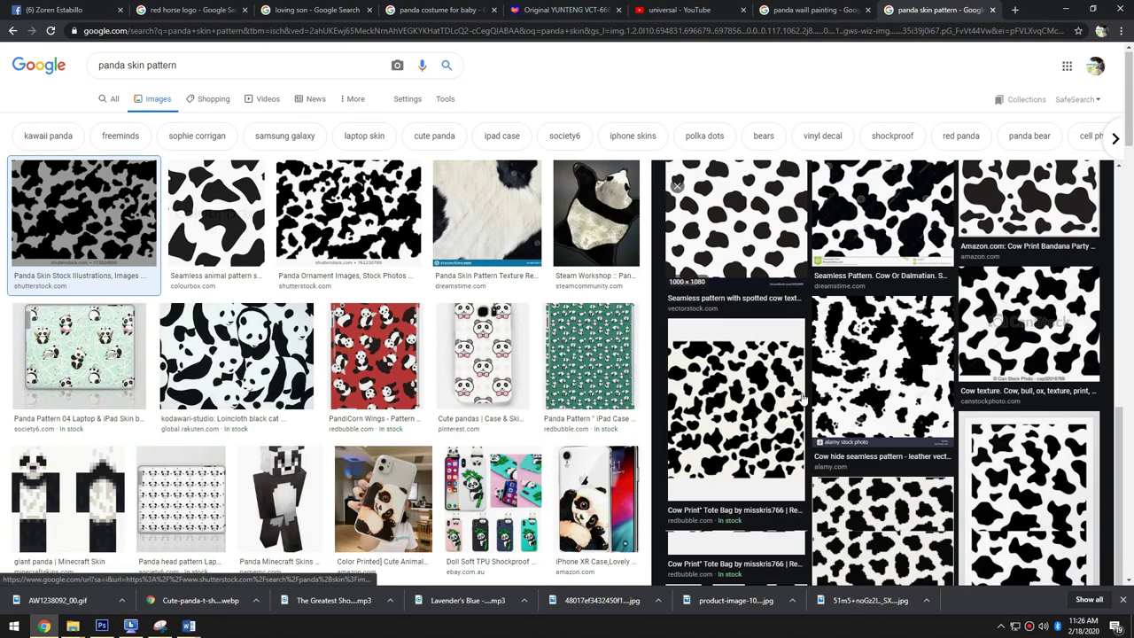
left_click(789, 394)
right_click(916, 283)
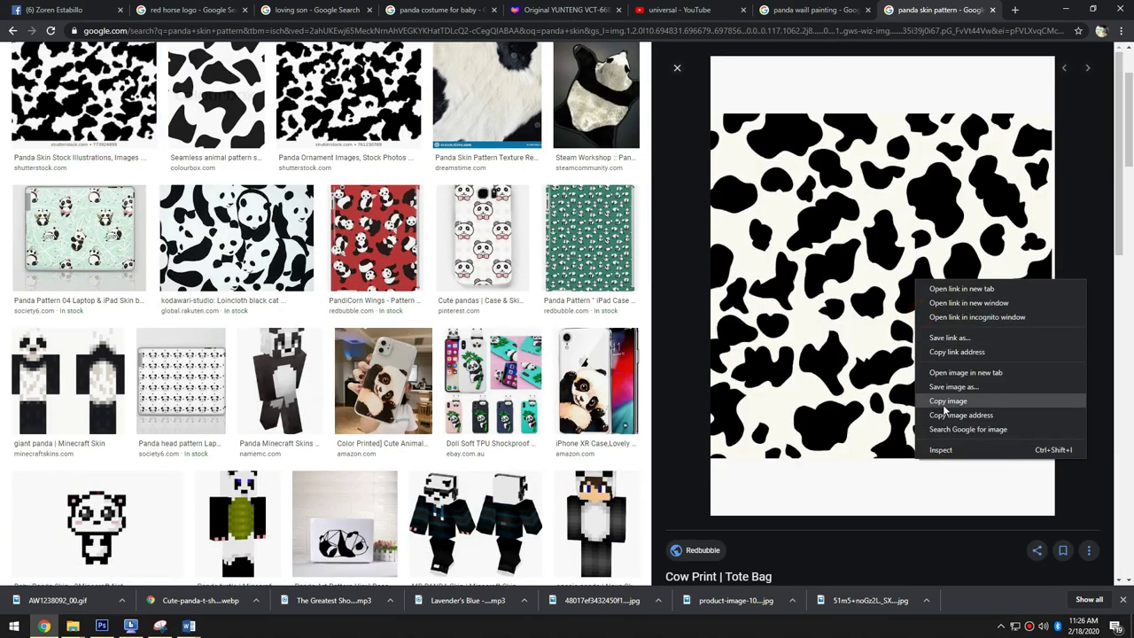
left_click(939, 397)
- Paste the cow-print pattern into the banner and scale it up to cover the canvas
key("alt+Tab")
key("ctrl+v")
key("ctrl+t")
left_click_drag(570, 203, 719, 88)
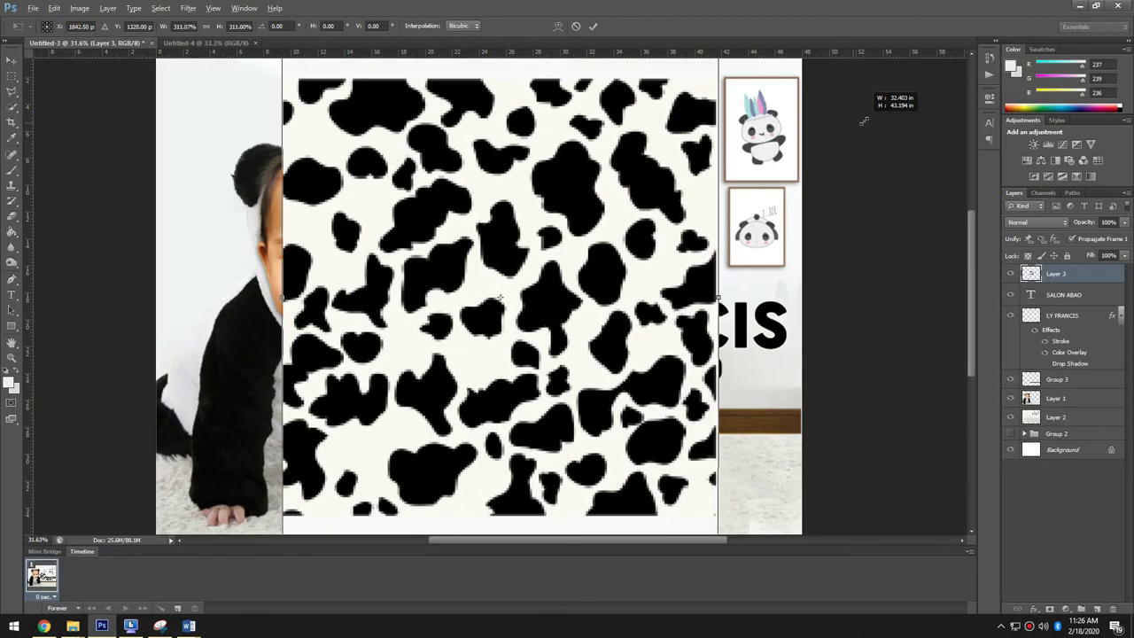
- Place the cow pattern below the baby photo layer, fade it to low opacity, and shift it right
scroll(720, 133, "down", 3)
left_click_drag(425, 222, 400, 218)
key("Return")
left_click_drag(1059, 274, 1063, 408)
key("1")
key("1")
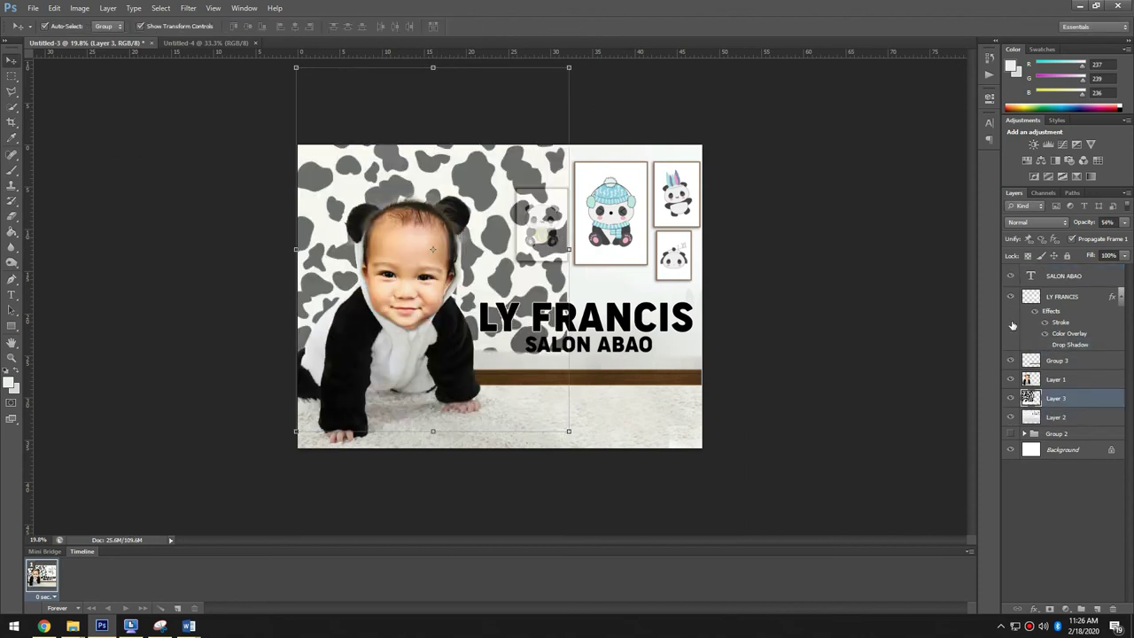
left_click_drag(513, 237, 775, 237)
- Duplicate the cow pattern layer to cover more background and group both pattern layers
left_click(905, 326, "alt")
key("alt+bracketleft")
scroll(582, 253, "up", 3)
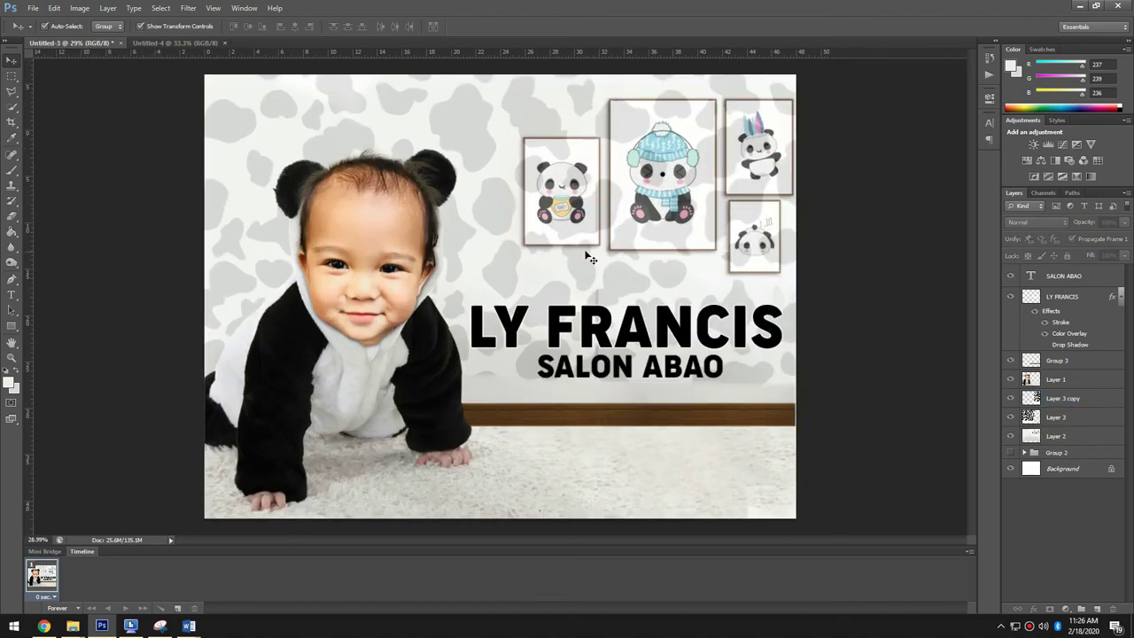
left_click(1063, 398, "shift")
right_click(1074, 396)
key("Escape")
key("ctrl+g")
- Lasso a selection around the small lower-right panda frame, then switch to Rectangular Marquee
left_click(13, 90)
scroll(502, 163, "up", 1)
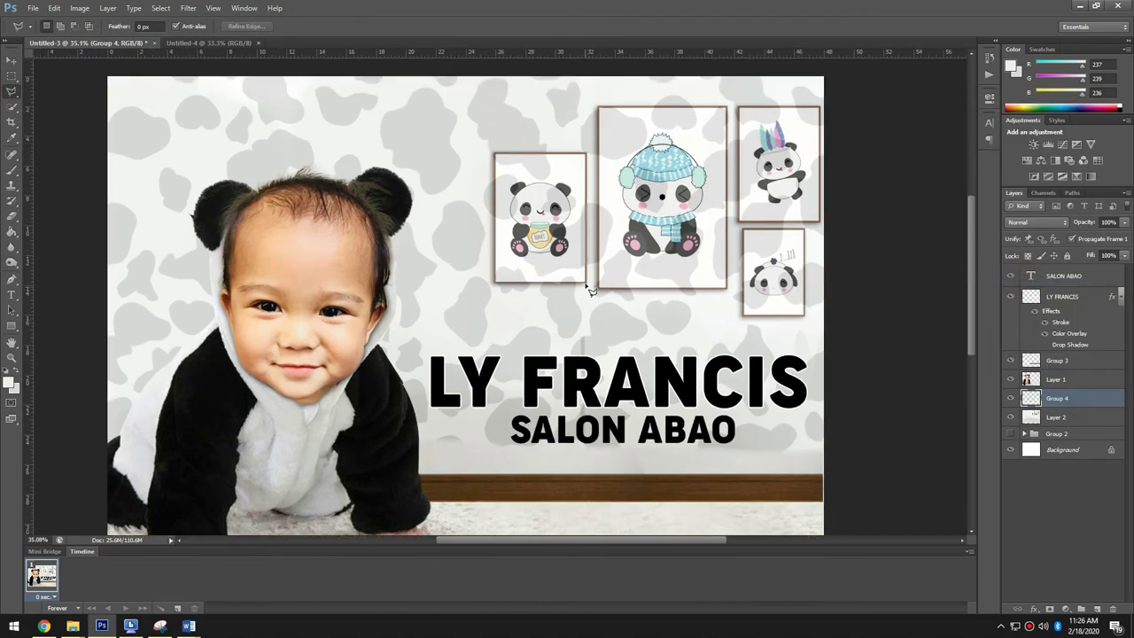
left_click(499, 156)
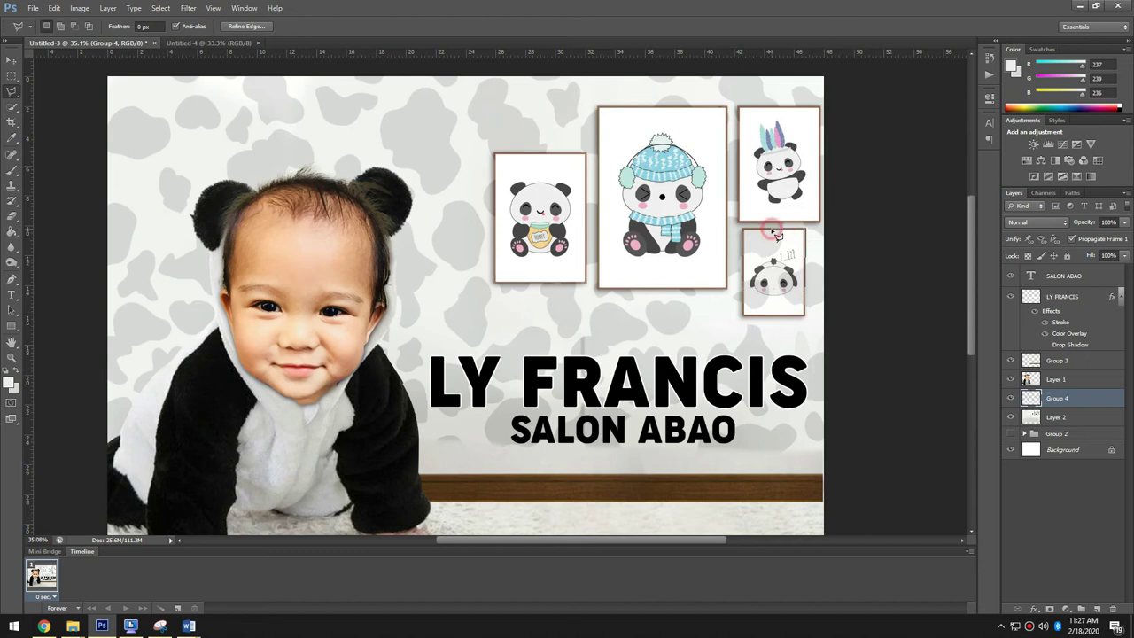
scroll(776, 234, "down", 2)
key("m")
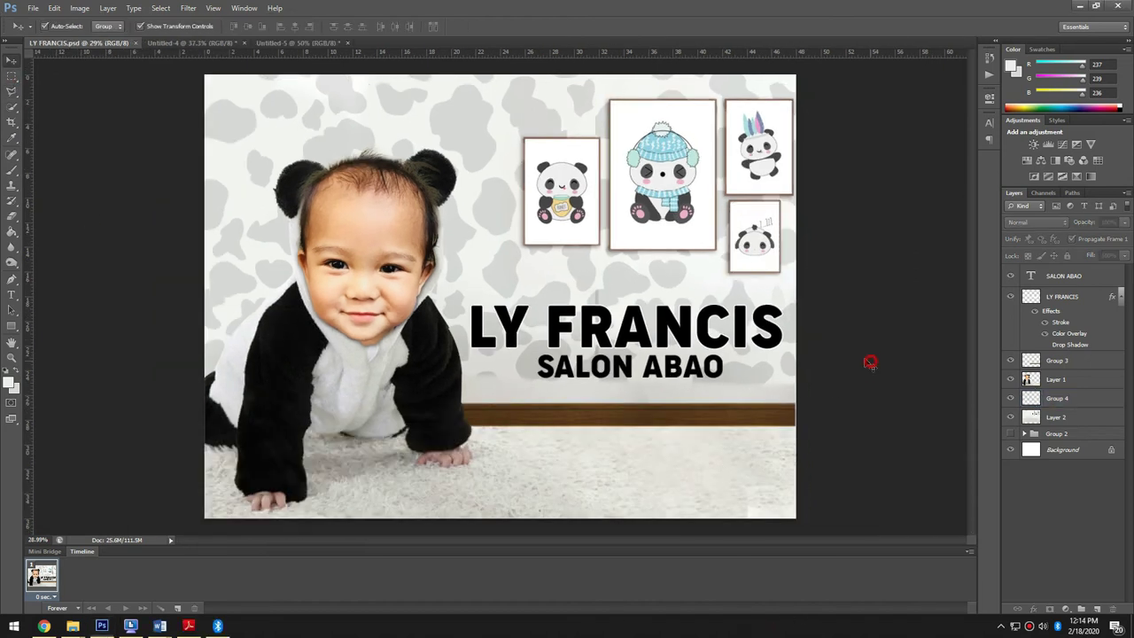
scroll(660, 296, "up", 2)
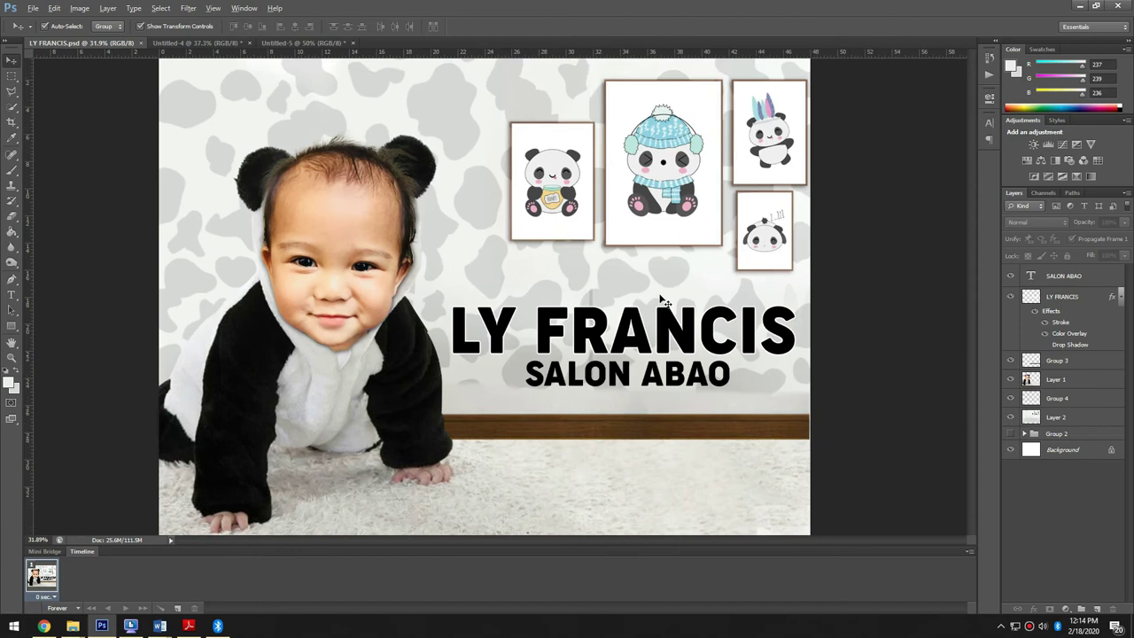
left_click(620, 407)
left_click_drag(611, 403, 529, 270)
key("t")
left_click(526, 270)
key("ctrl+a")
type("Happt")
key("BackSpace")
type("y")
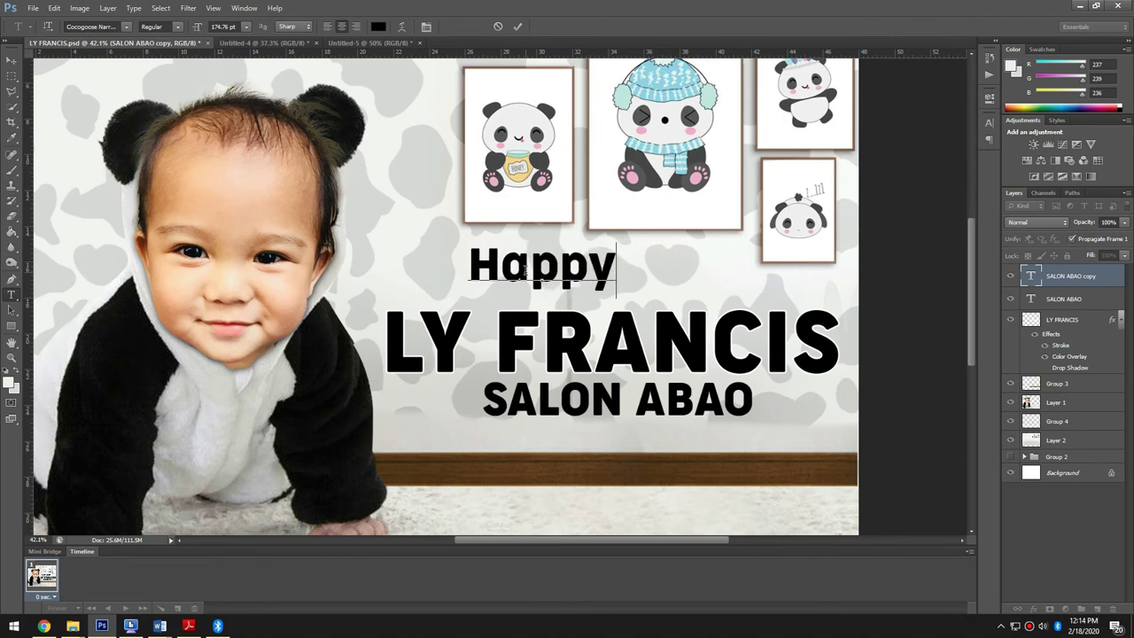
type(" Chri")
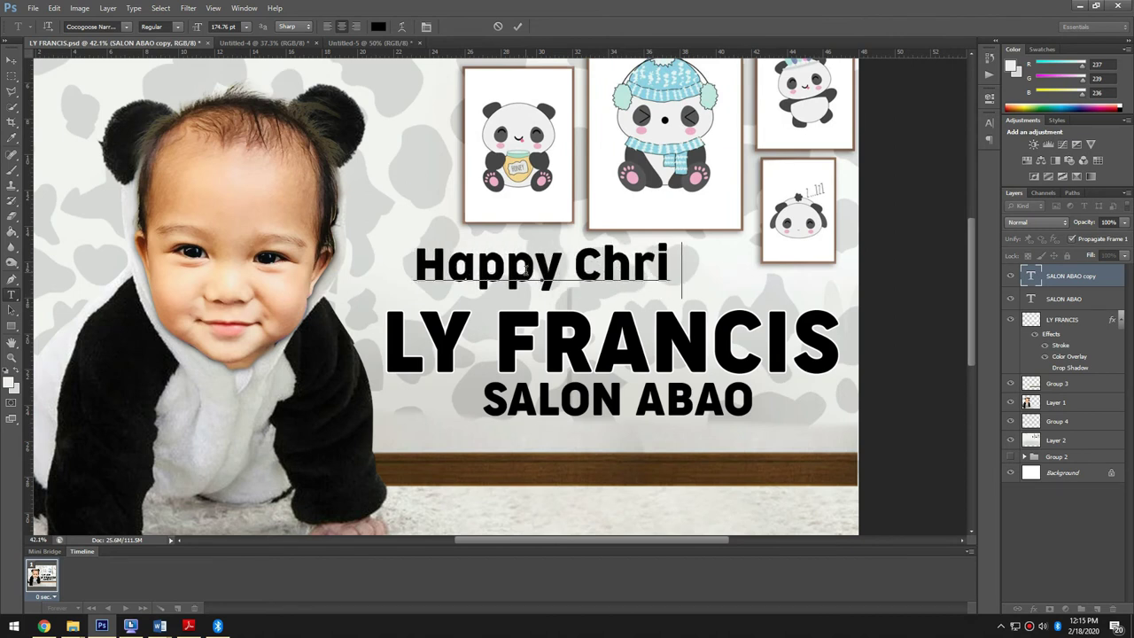
type("stening")
- Try UltraLight, Asem Kandis and Aylogri fonts on Happy Christening, then nudge the line
key("ctrl+a")
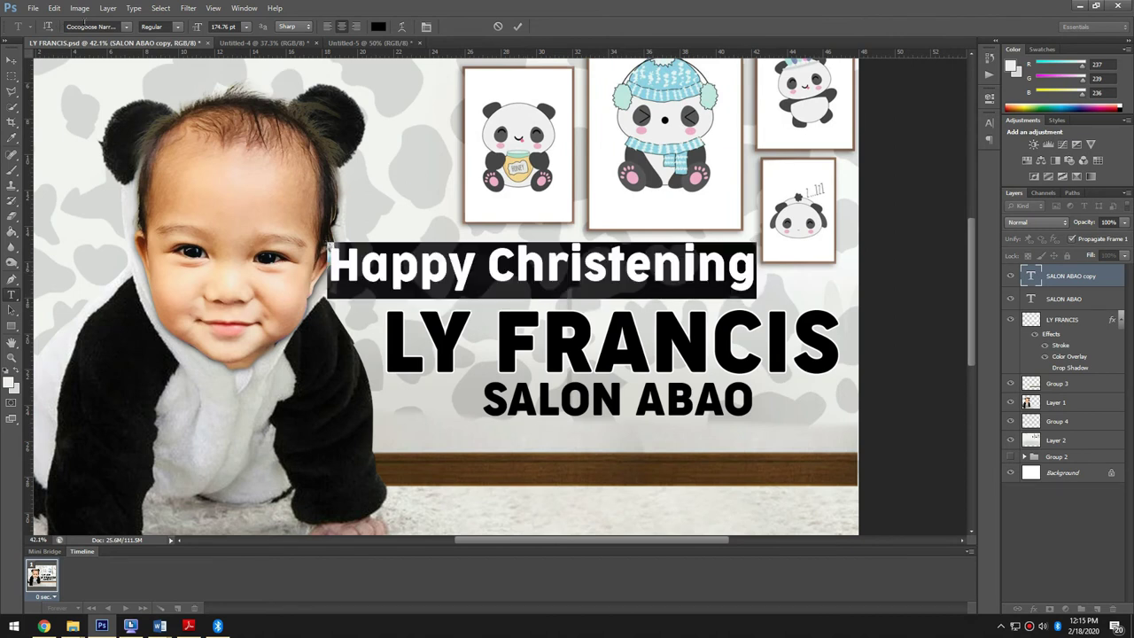
key("Return")
key("Down")
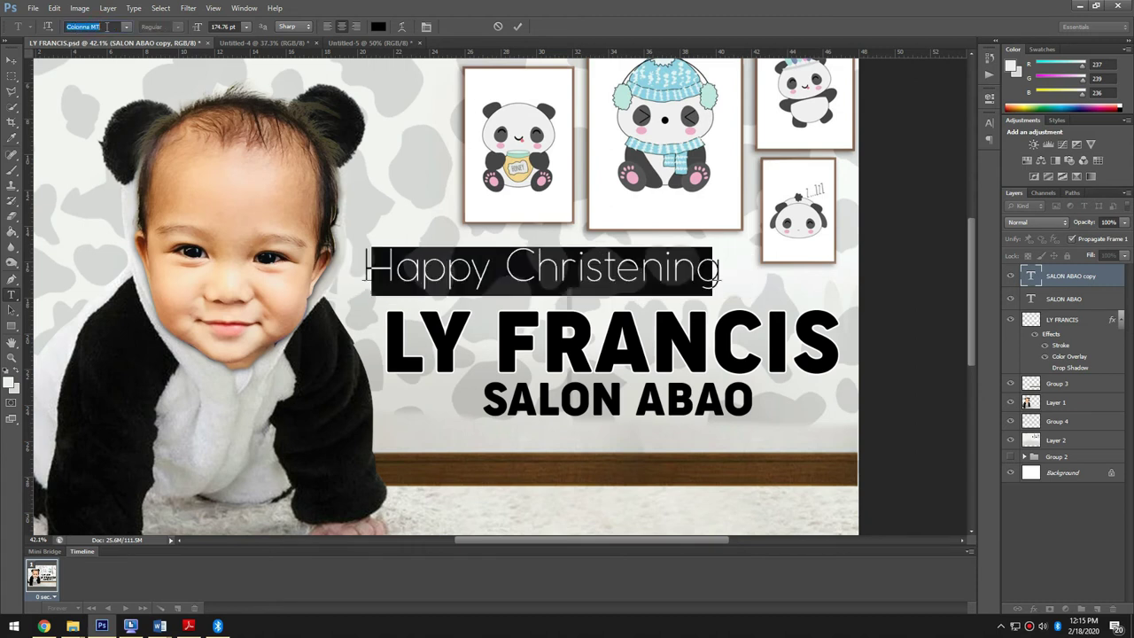
left_click(127, 27)
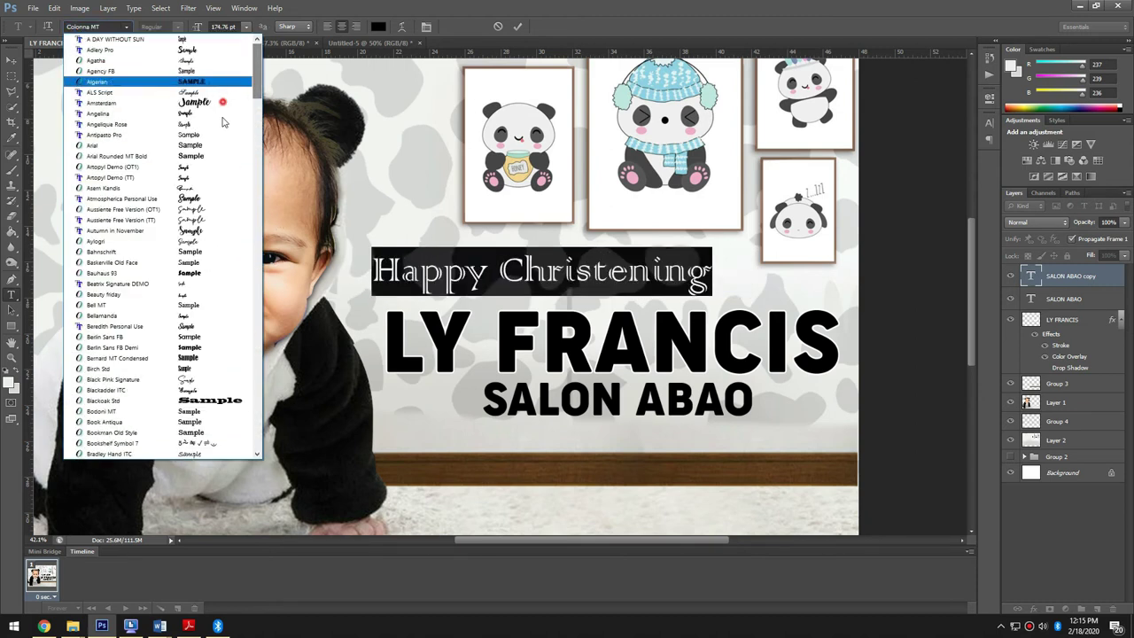
left_click(210, 127)
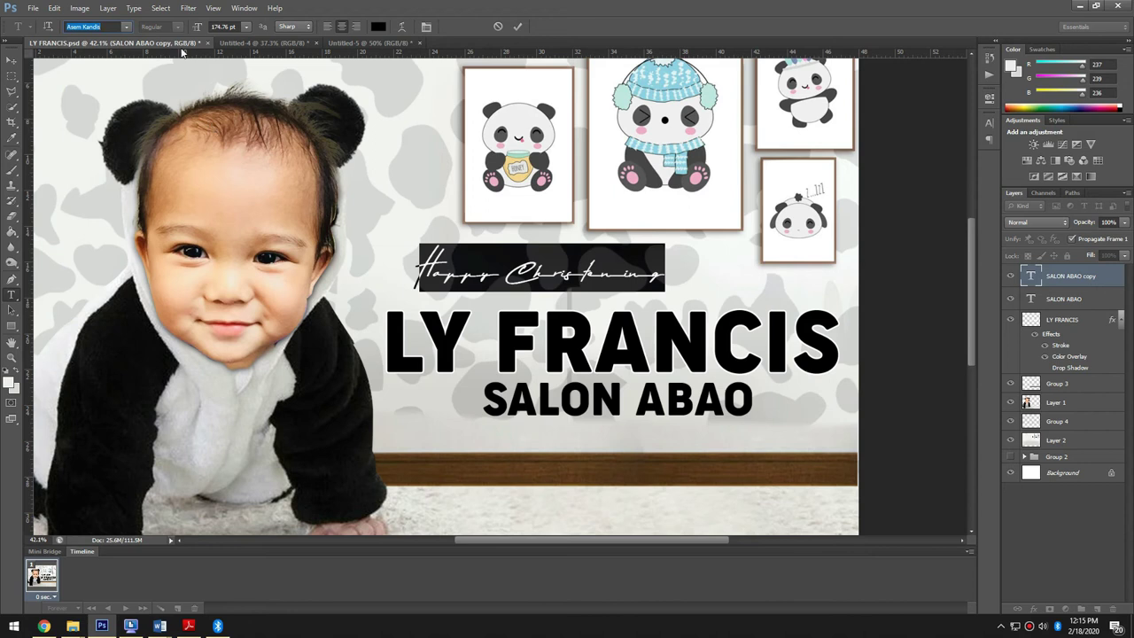
left_click(130, 28)
left_click(155, 91)
left_click(12, 60)
left_click_drag(579, 266, 587, 260)
key("t")
- Try Breakfast on the beach Personal, Brush Script MT and Chasing Embers Demo Version fonts
left_click(567, 284)
key("ctrl+a")
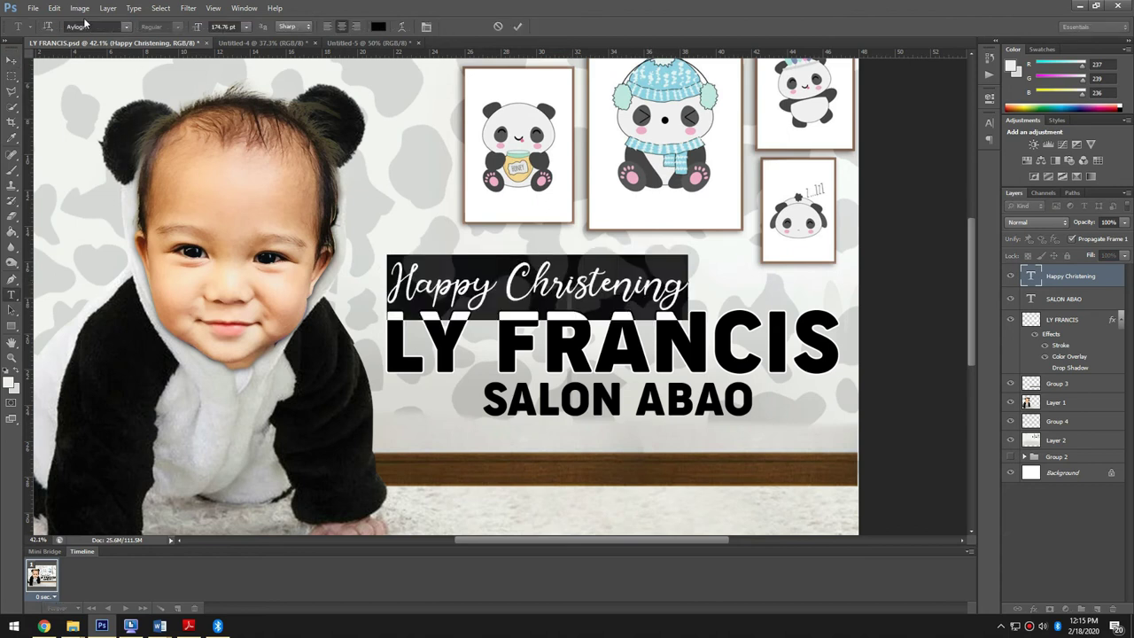
left_click(120, 27)
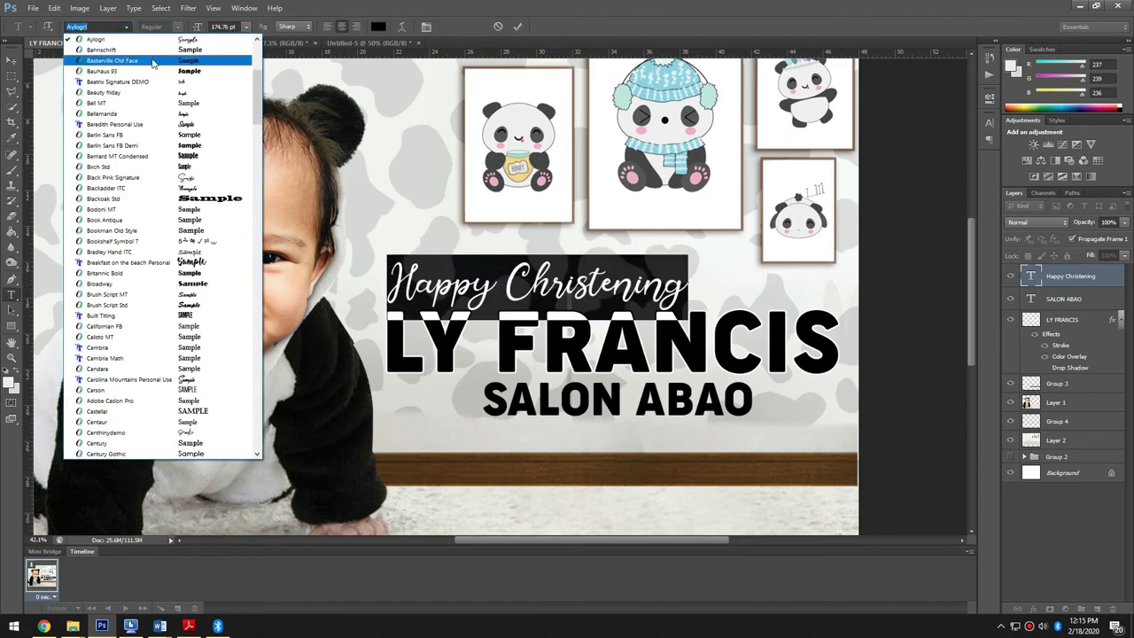
left_click(217, 262)
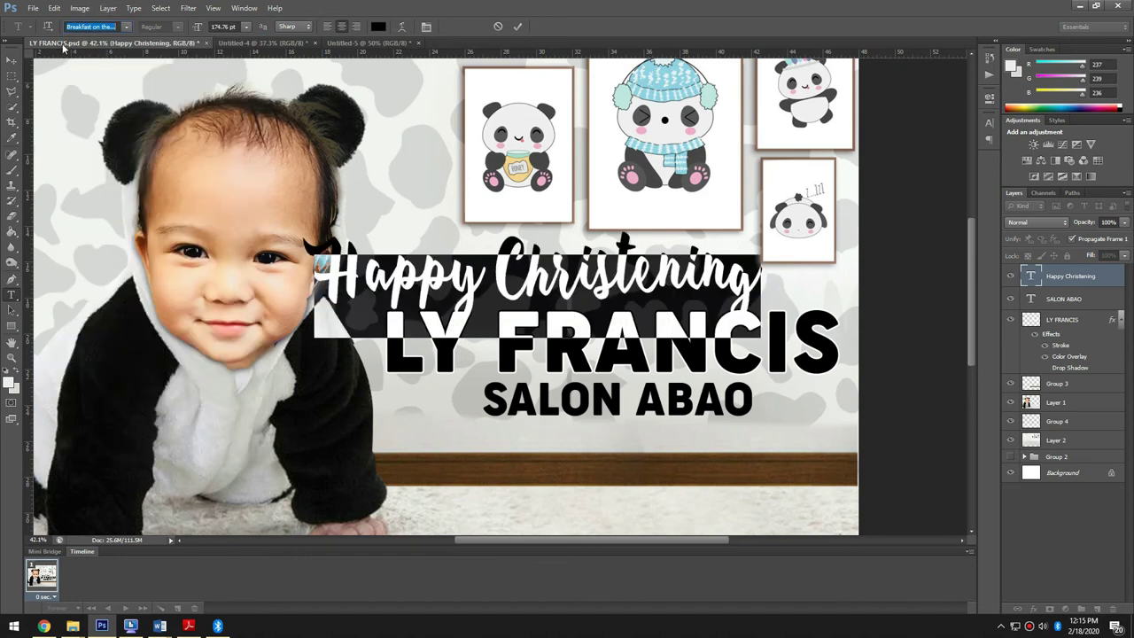
key("Down")
key("Down")
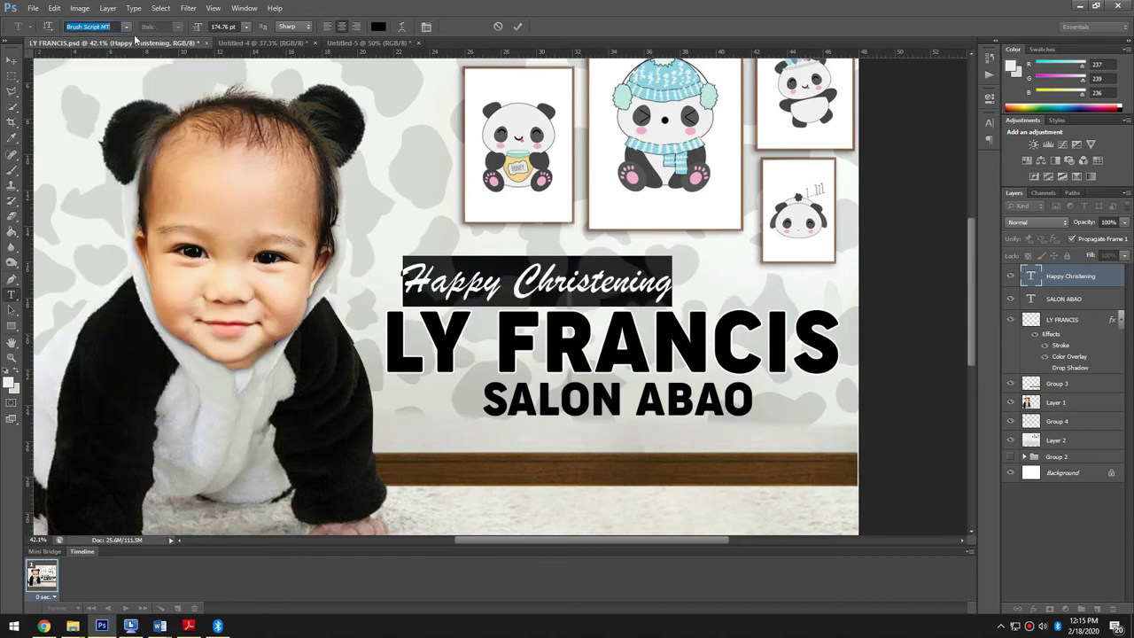
left_click(126, 27)
left_click(173, 241)
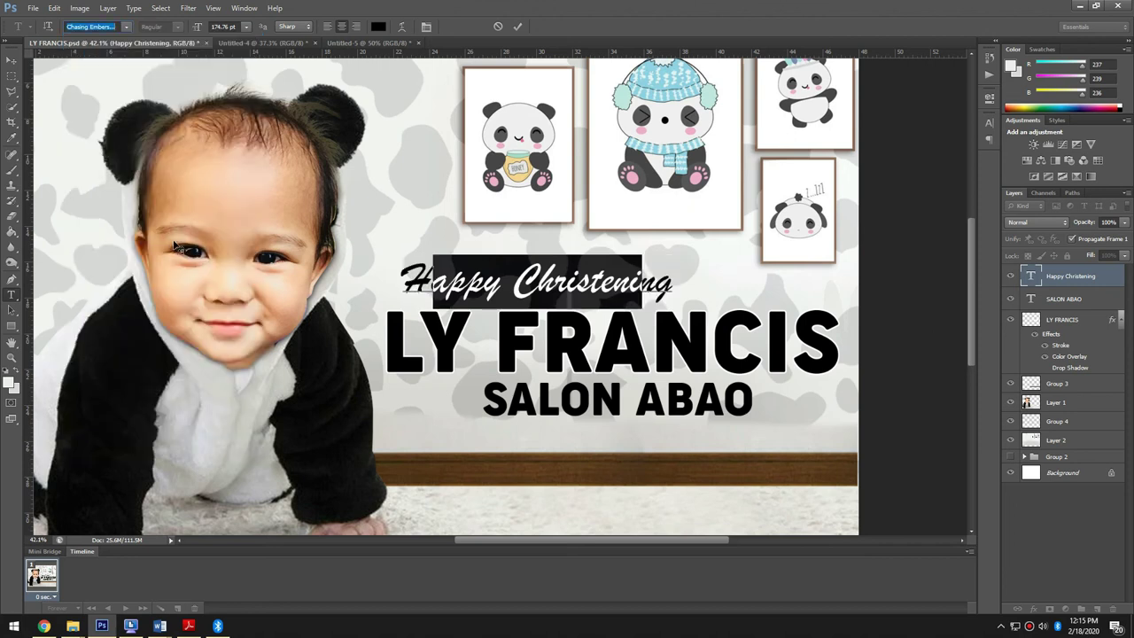
left_click(12, 60)
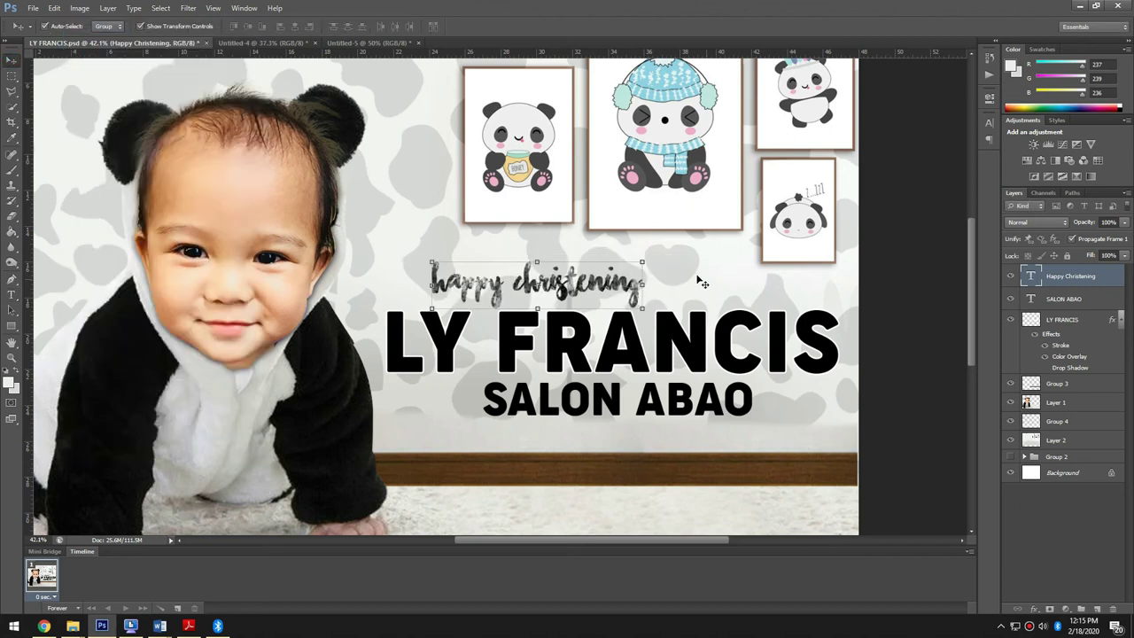
key("ctrl+t")
left_click_drag(648, 256, 749, 237)
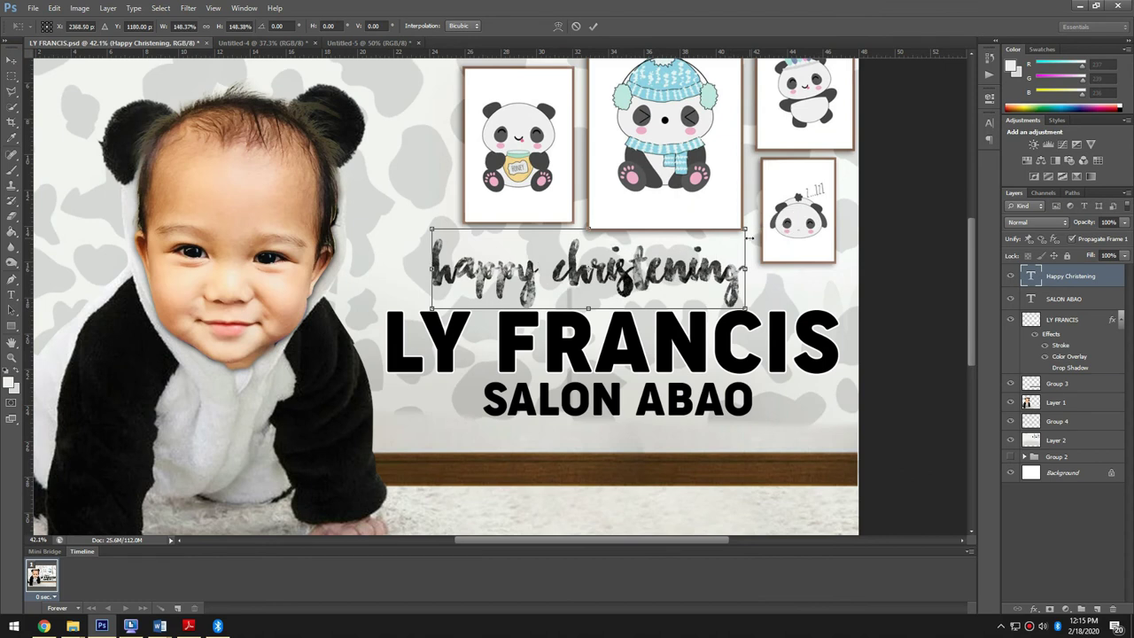
key("Return")
left_click_drag(675, 274, 625, 288)
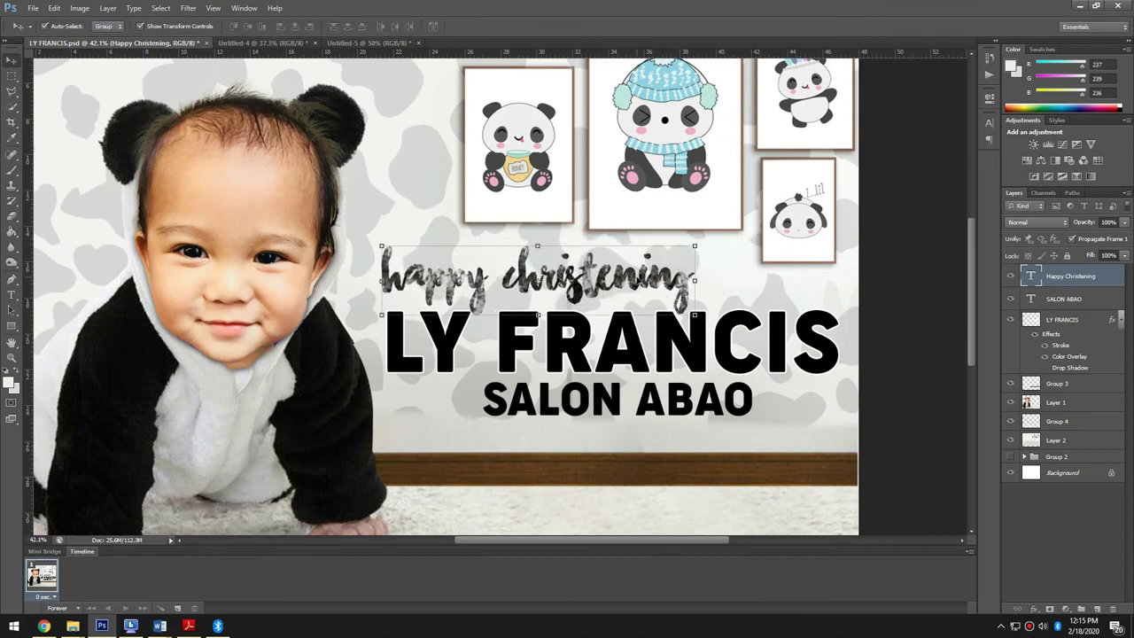
key("t")
key("ctrl+a")
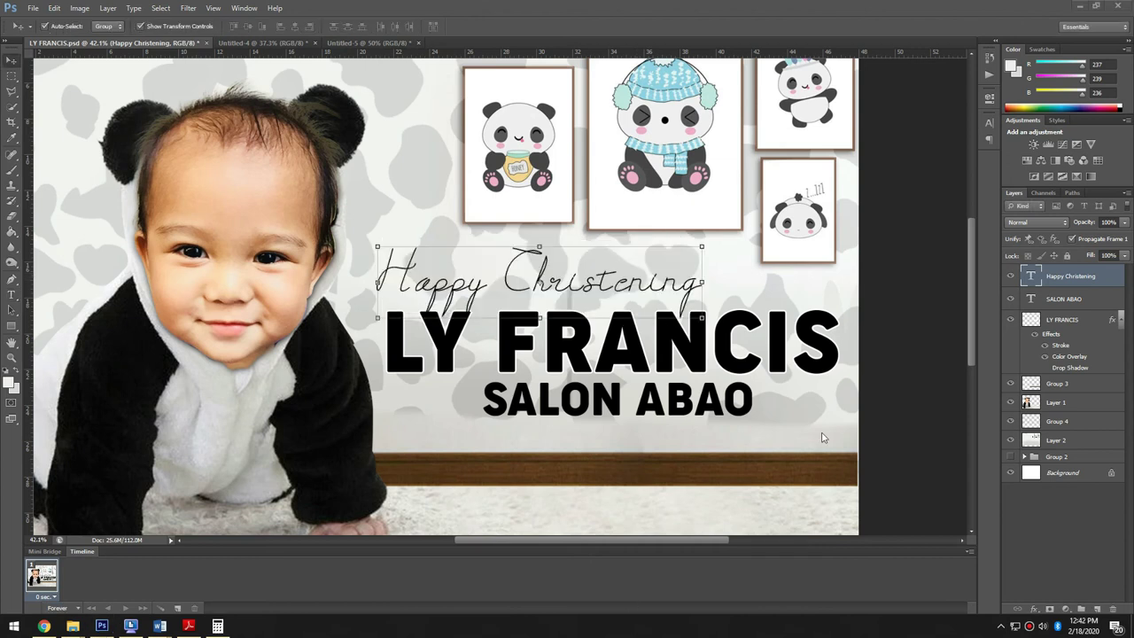
key("ctrl+minus")
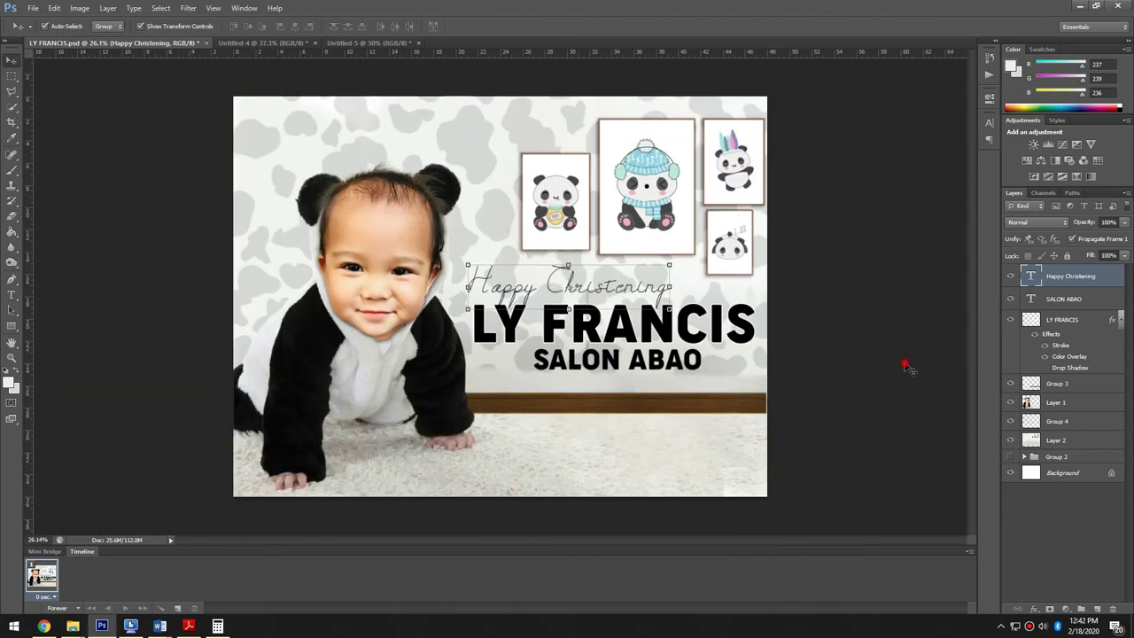
left_click(906, 362)
key("ctrl+0")
left_click_drag(616, 299, 602, 297)
left_click_drag(586, 259, 590, 259)
- Make Happy Christening bolder in the Character panel, reposition it, and close the panel
double_click(653, 283)
key("ctrl+a")
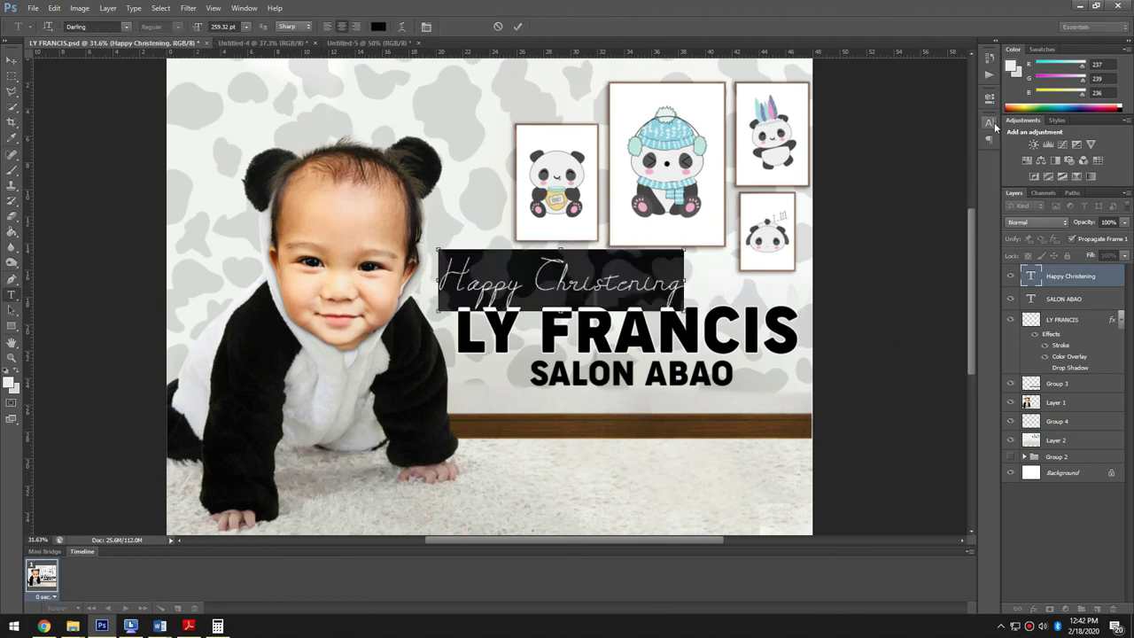
left_click(990, 122)
left_click(864, 209)
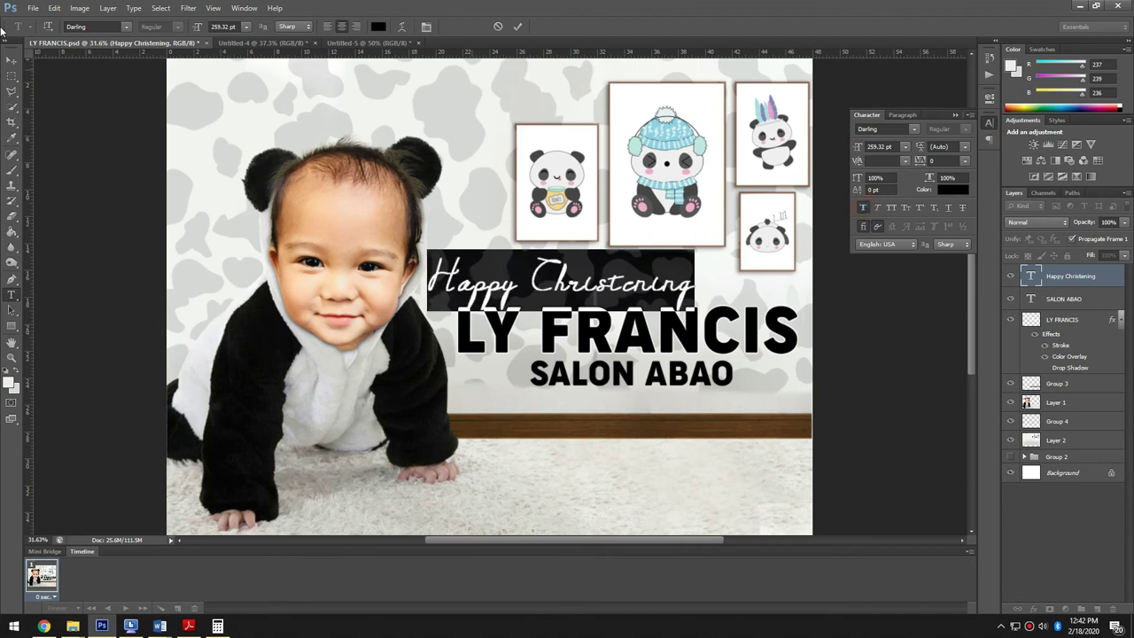
left_click(14, 64)
left_click_drag(620, 285, 618, 279)
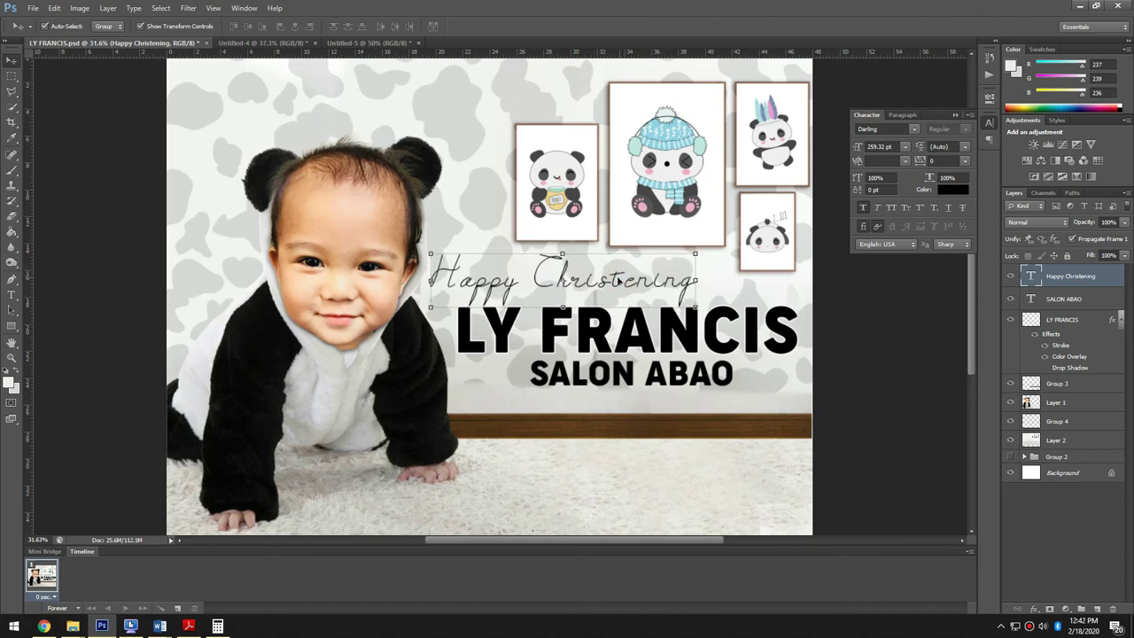
left_click(877, 412)
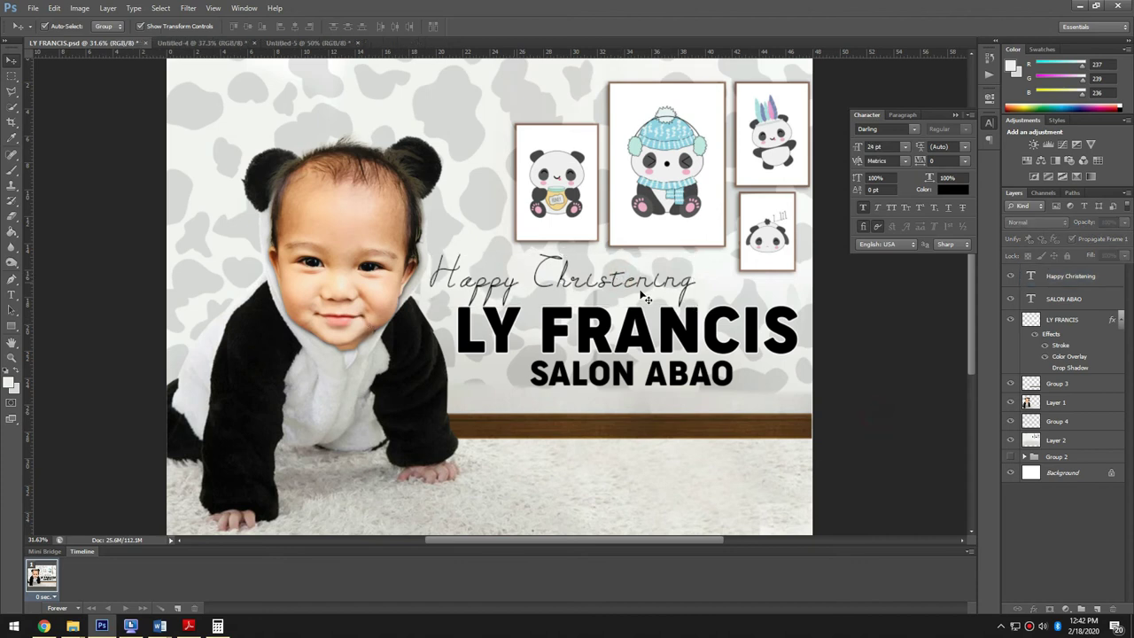
scroll(281, 293, "down", 1)
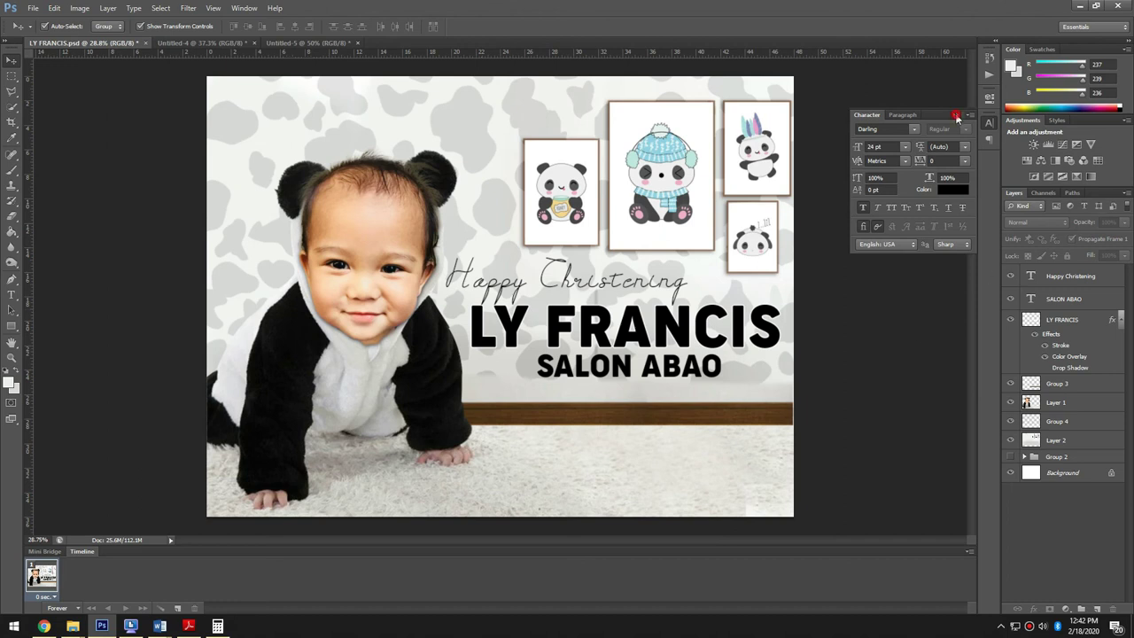
left_click(956, 116)
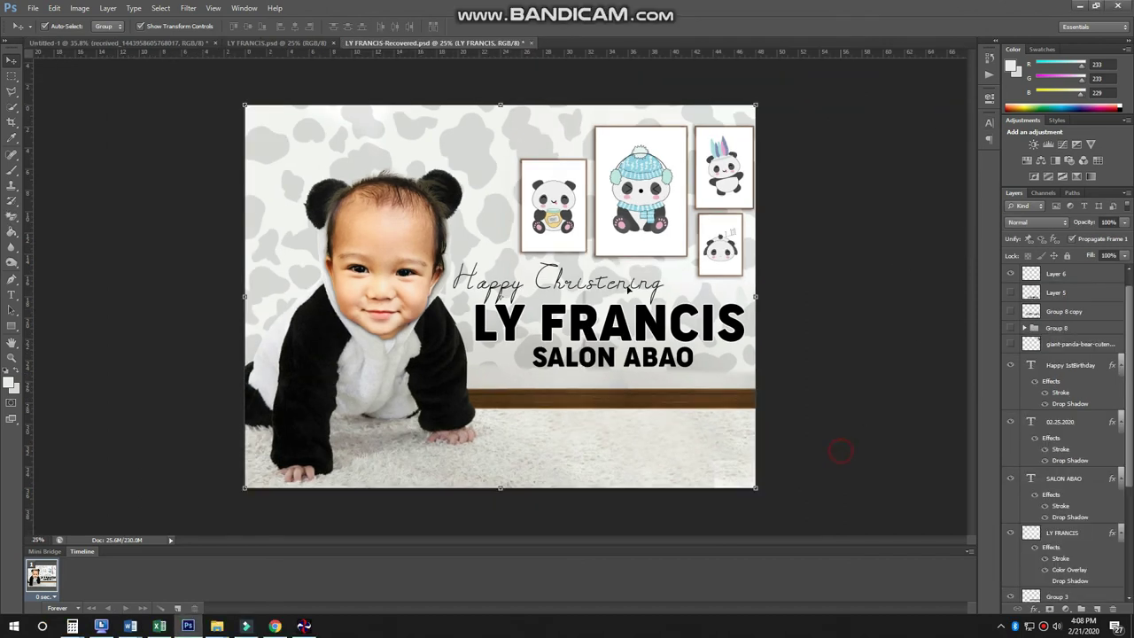
left_click(629, 264)
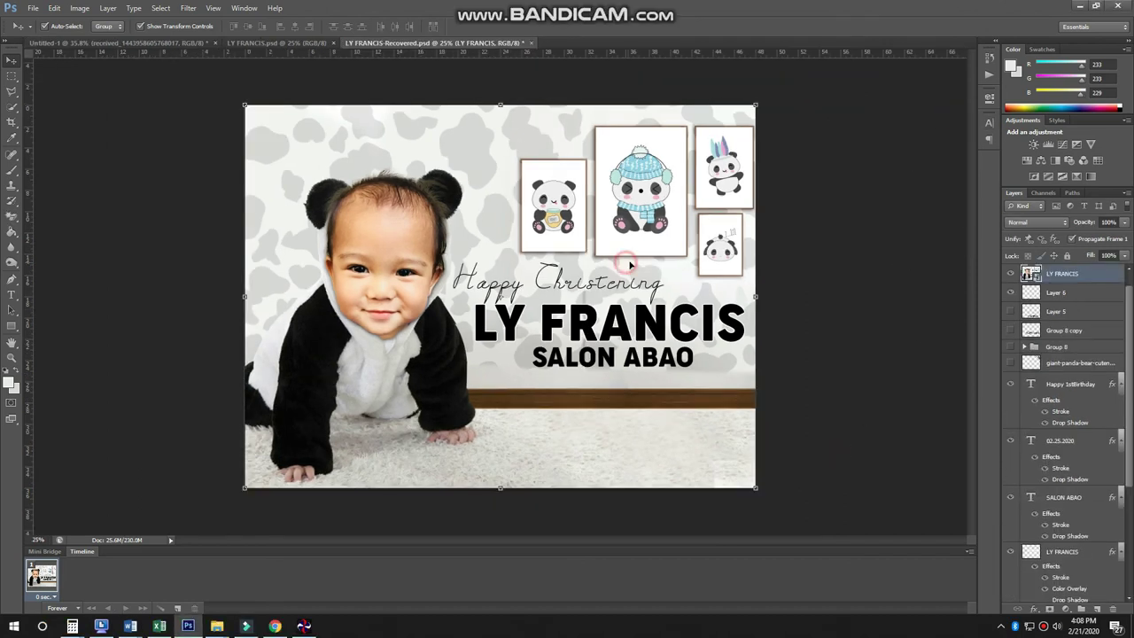
left_click(872, 345)
key("Delete")
left_click(864, 296)
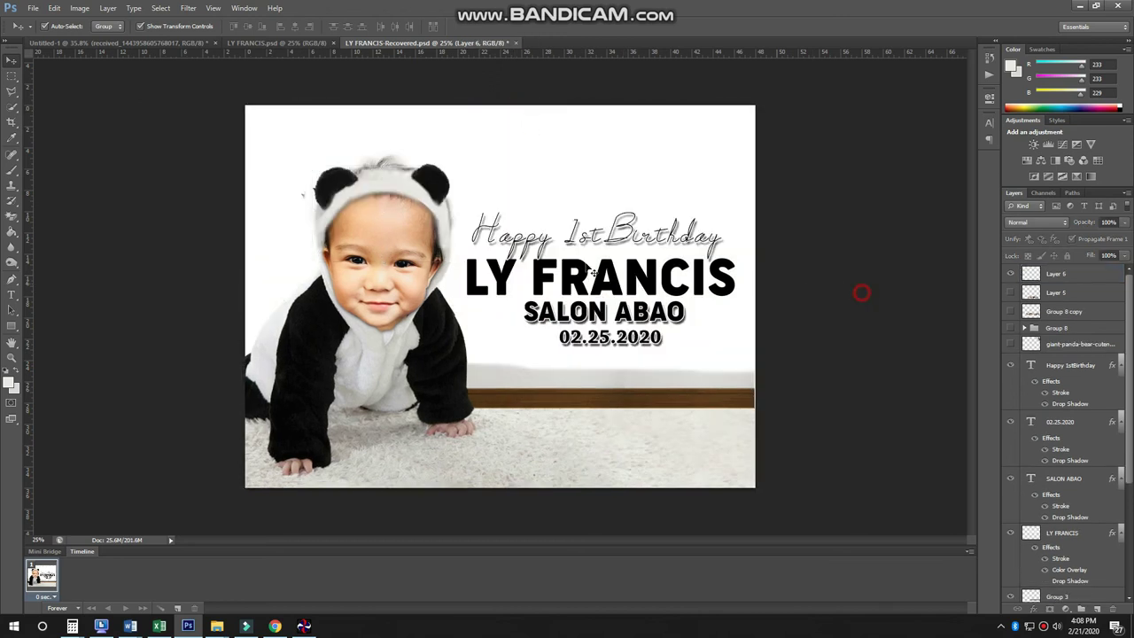
scroll(698, 279, "up", 1)
- Show the five-photo strip and second photo row, then scale both rows slightly with Free Transform
left_click(372, 320)
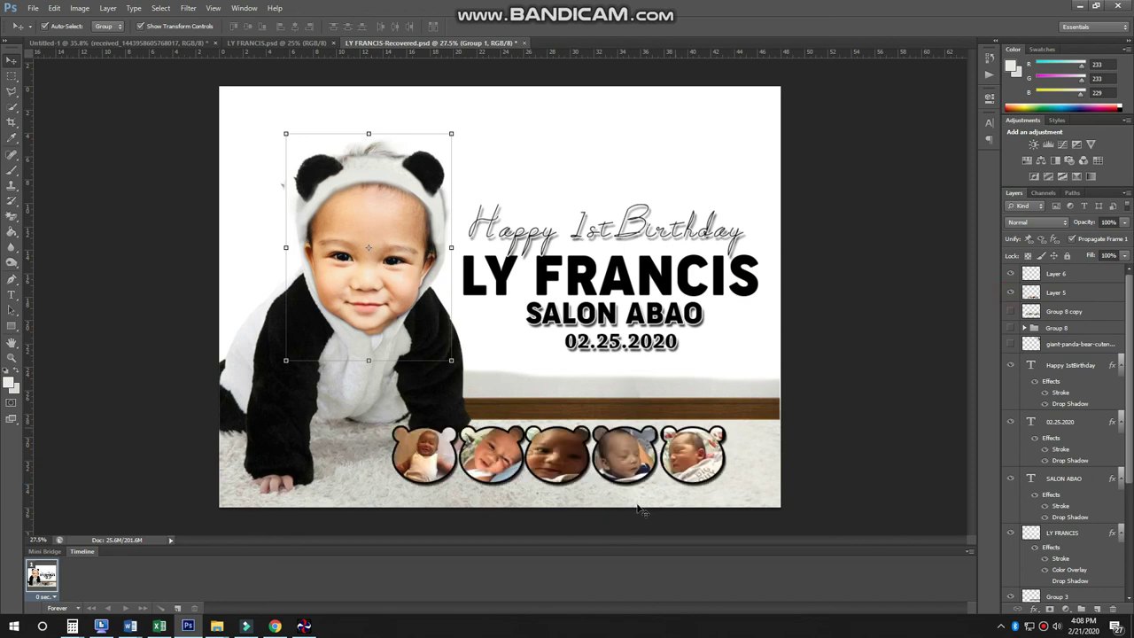
left_click(618, 470)
left_click(1008, 310)
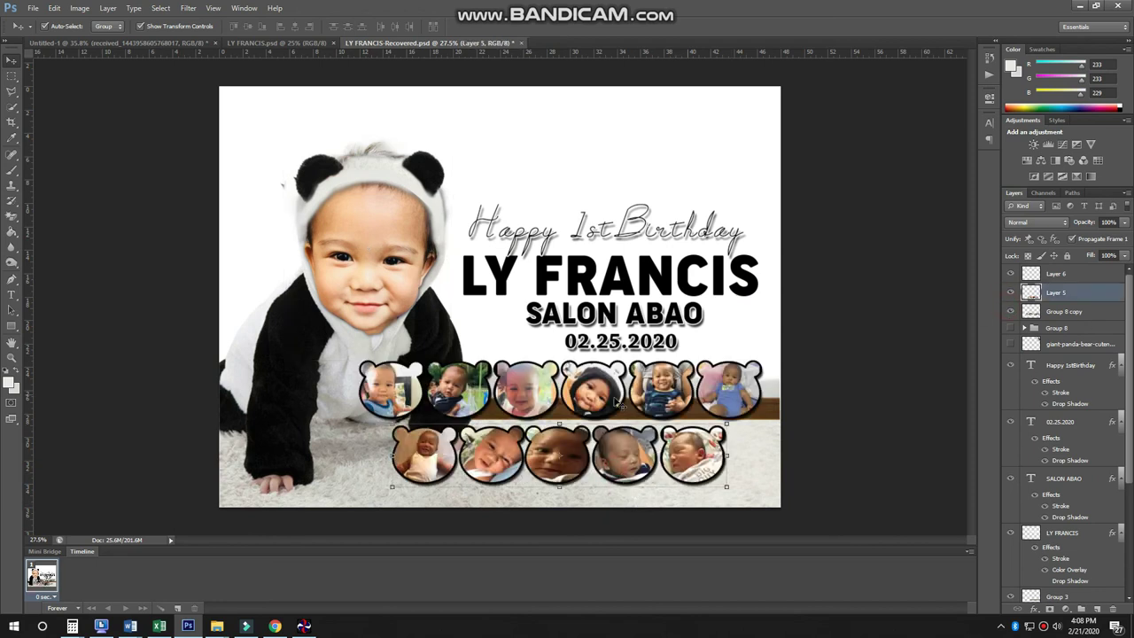
left_click(752, 404, "shift")
key("ctrl+t")
left_click_drag(764, 362, 772, 346)
key("Return")
left_click(708, 168)
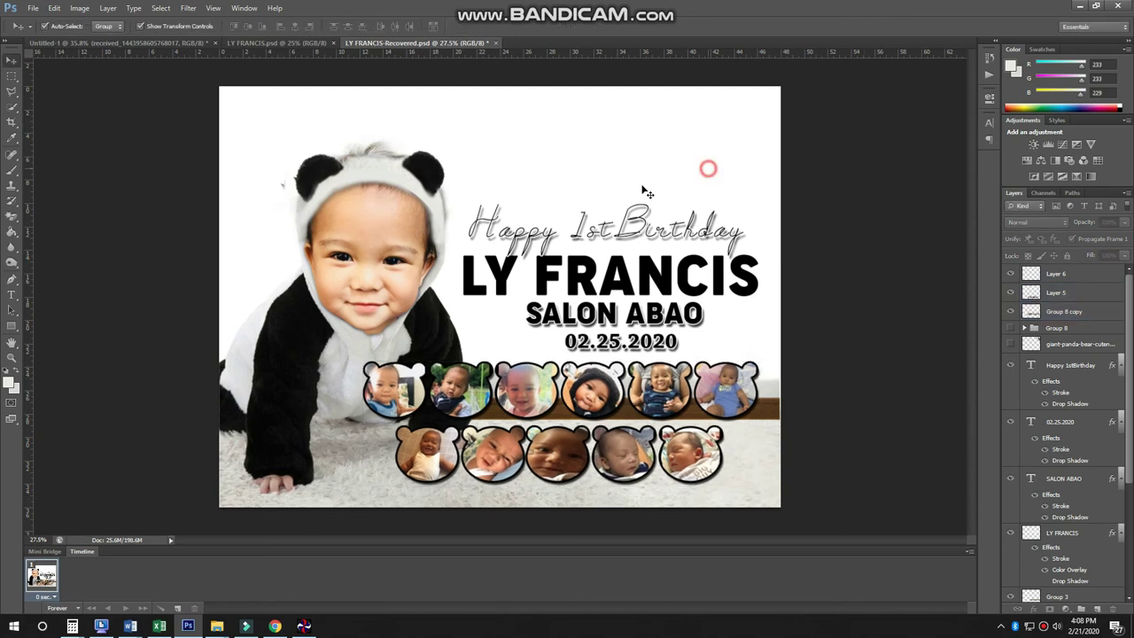
left_click(276, 626)
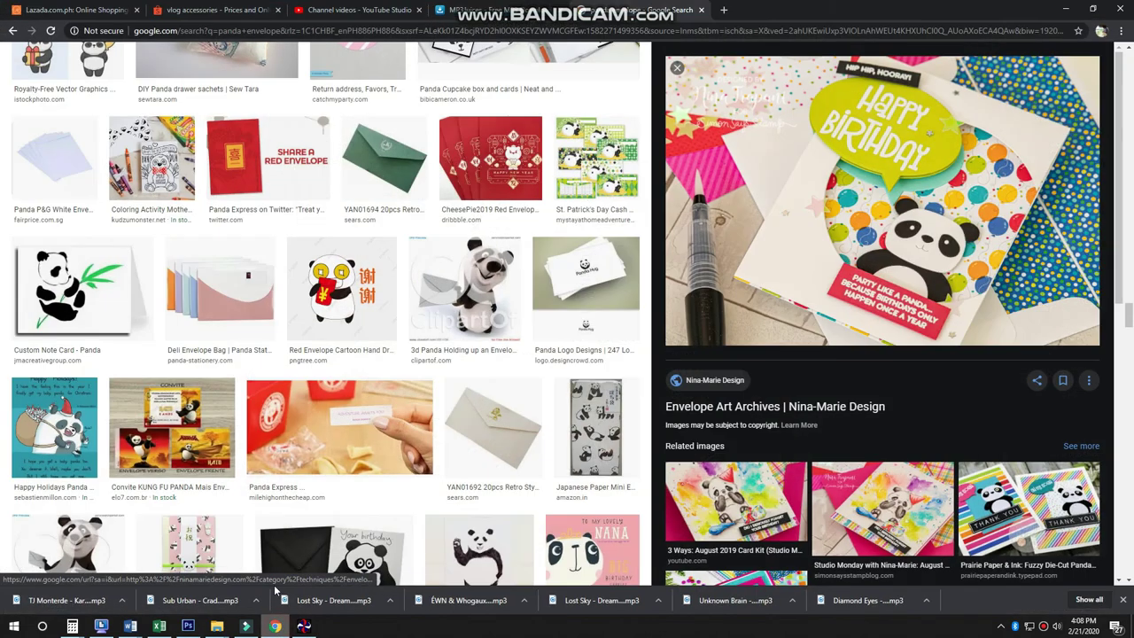
- Search Google Images for 'bamboo wallpaper' and preview the white-background 123rf bamboo plant picture
left_click(667, 33)
type("panda")
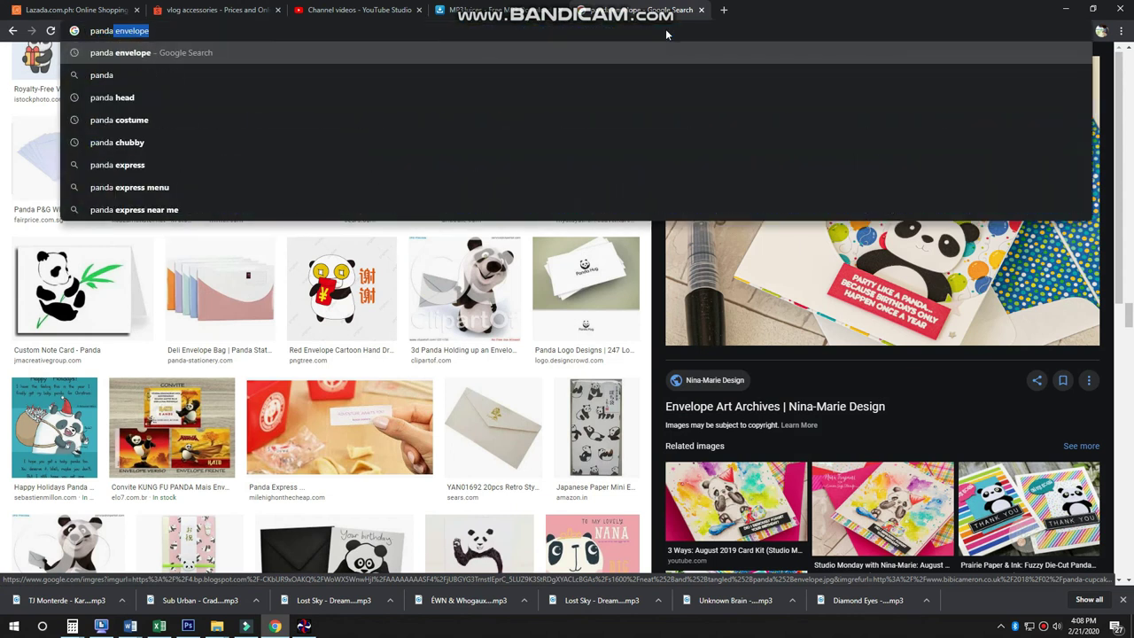
key("ctrl+a")
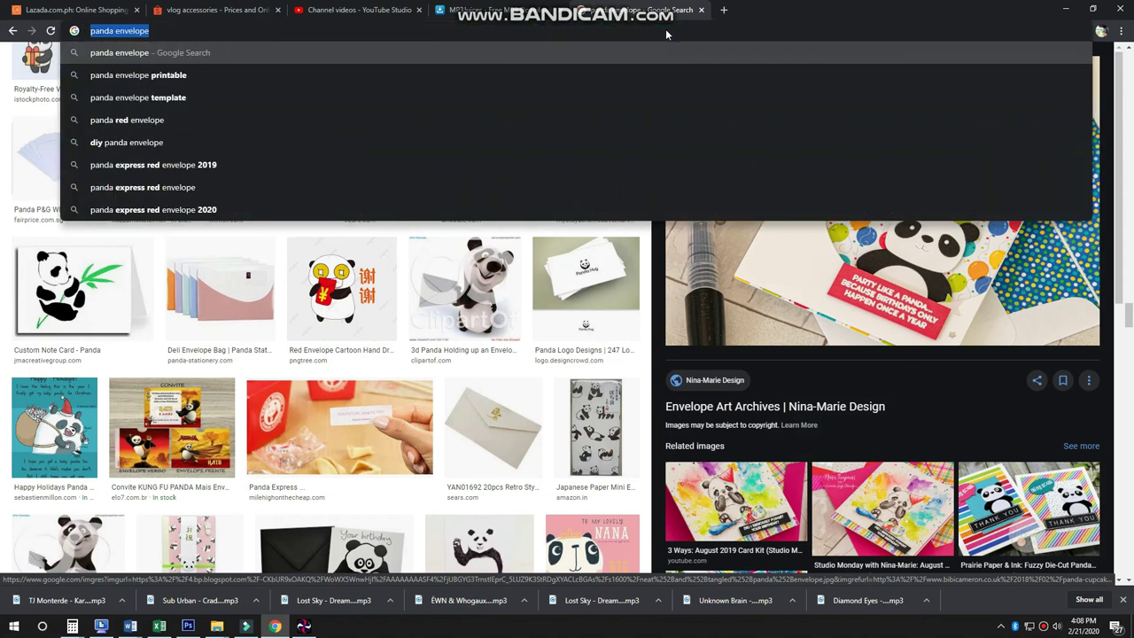
type("bamboo")
key("Return")
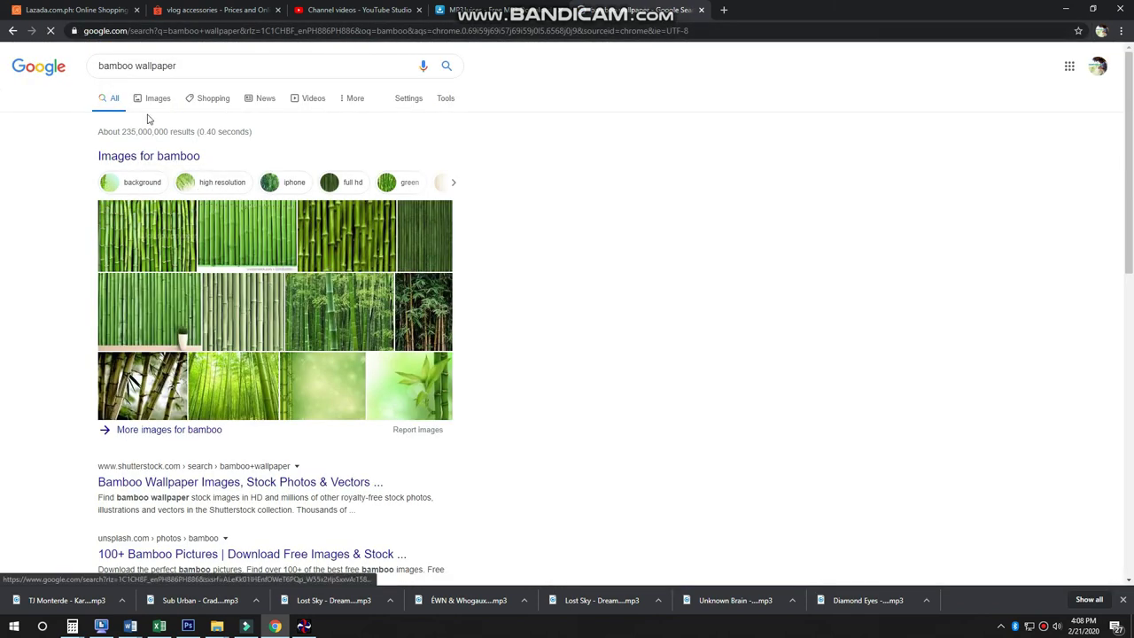
left_click(153, 98)
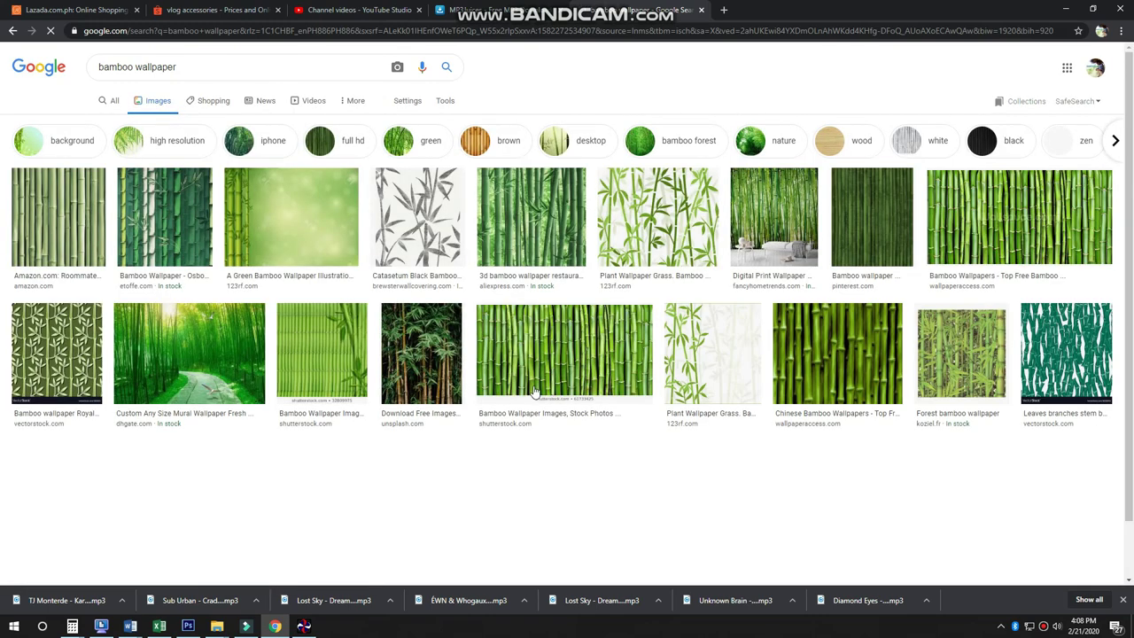
scroll(470, 313, "down", 2)
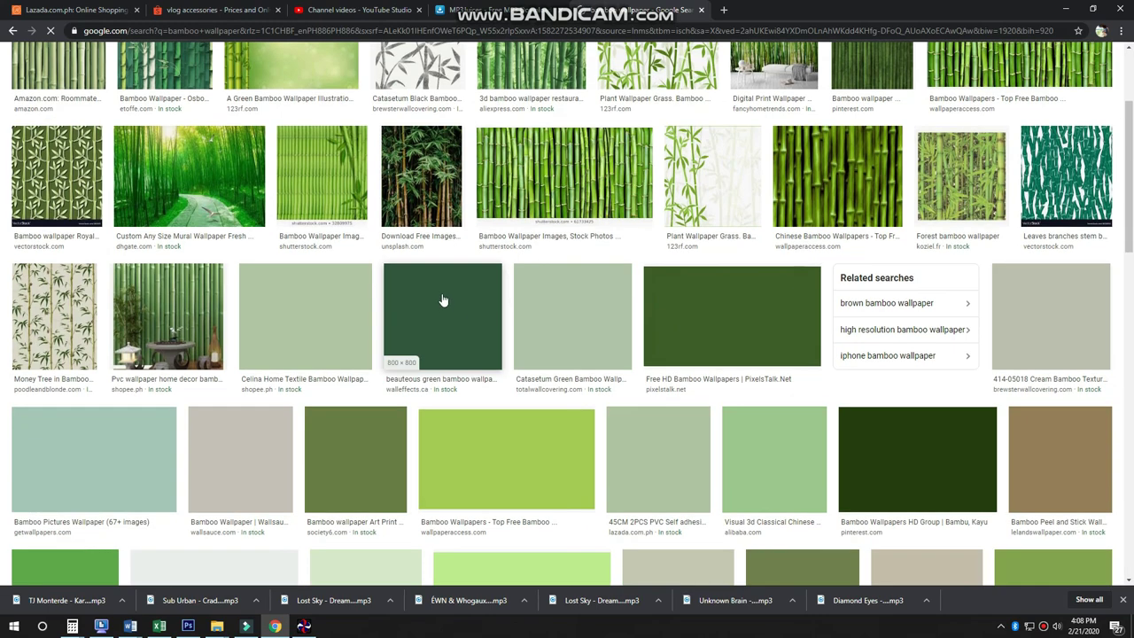
left_click(710, 195)
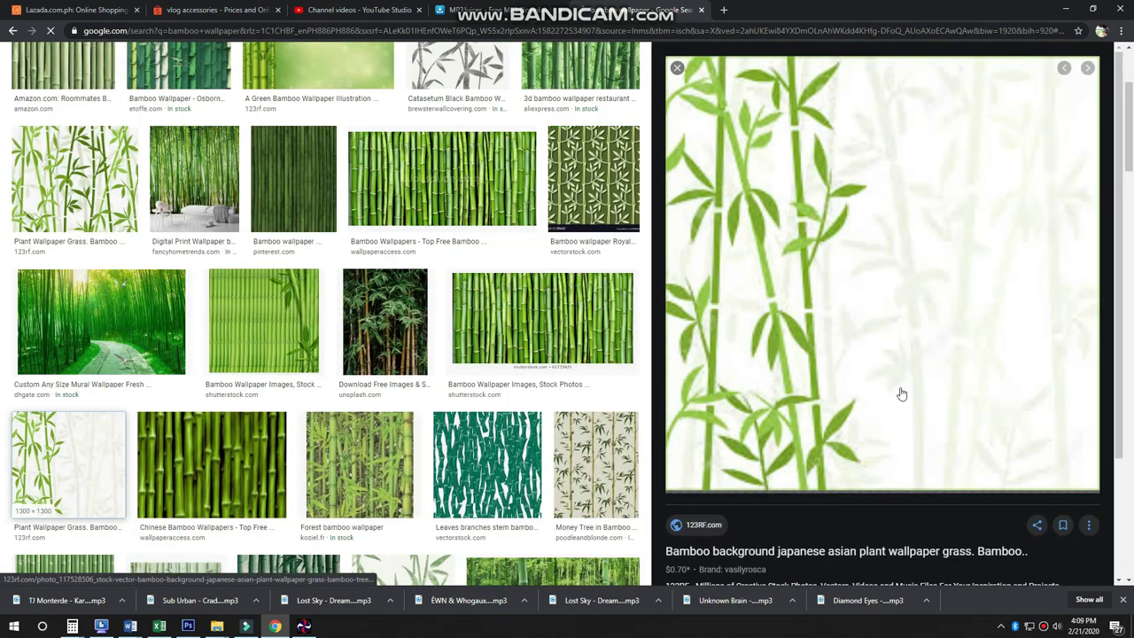
scroll(901, 394, "down", 10)
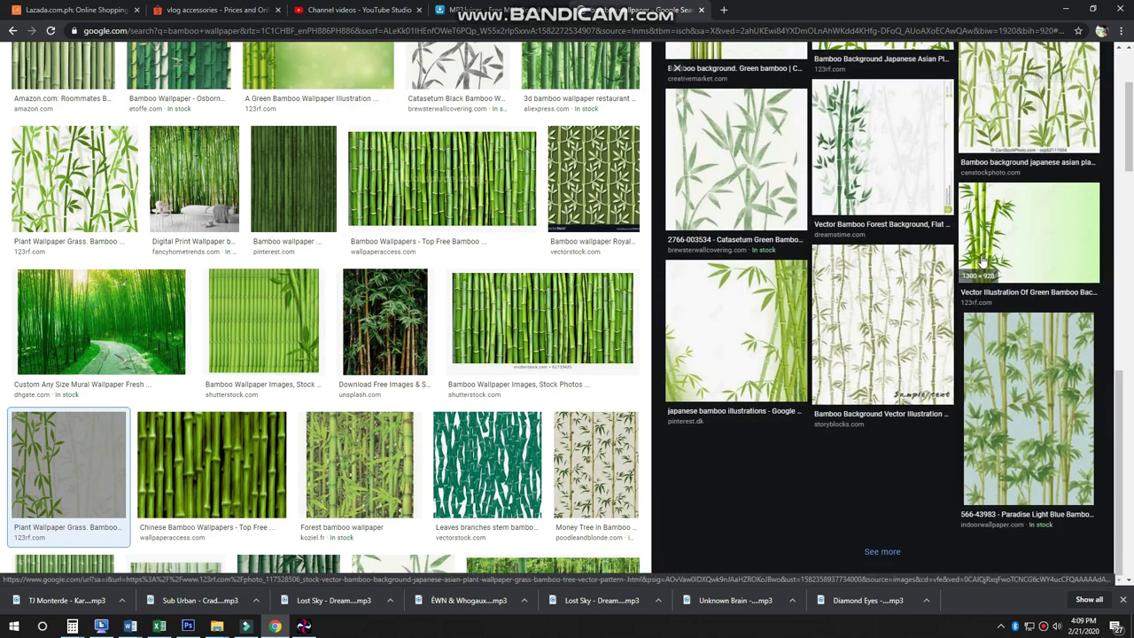
key("alt+Tab")
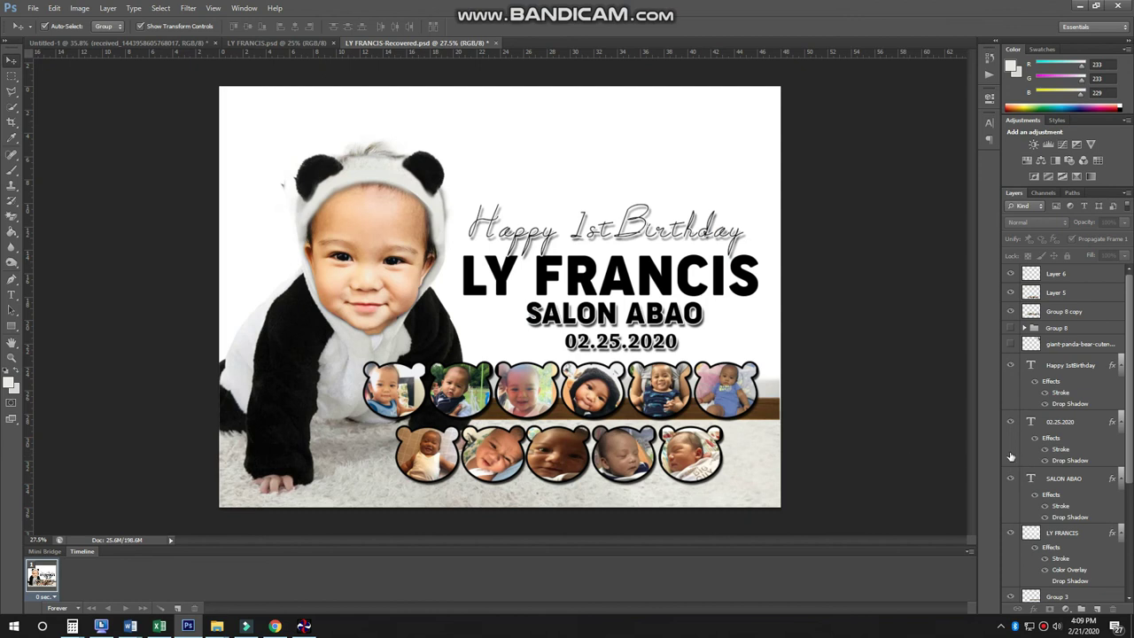
- Select Layer 2, the bamboo picture, and position it behind the baby and text
scroll(1006, 338, "down", 4)
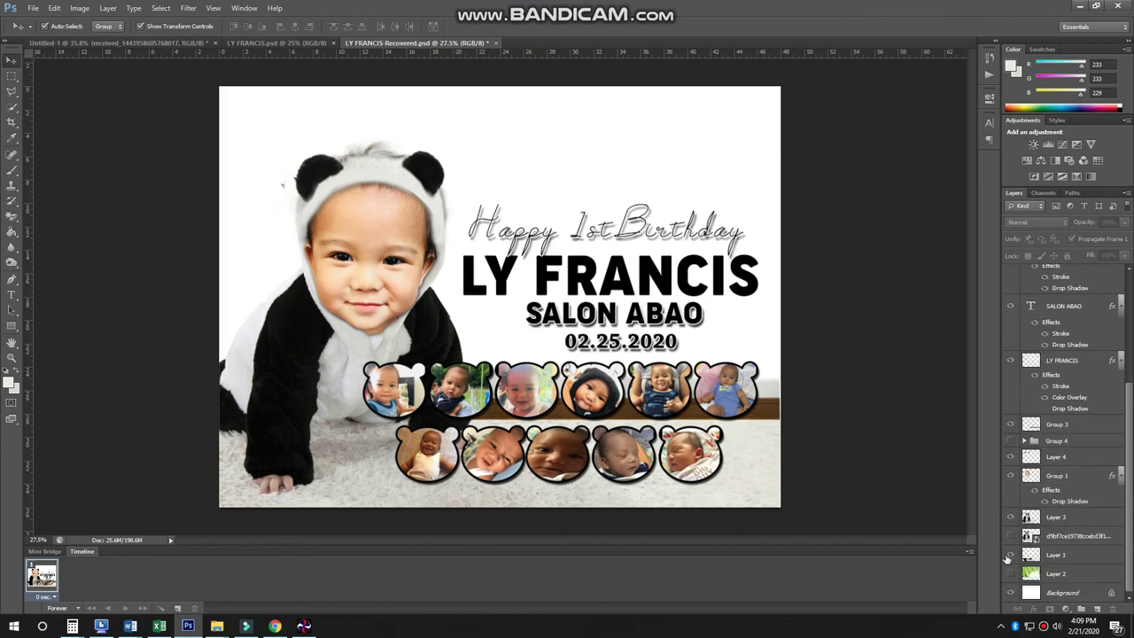
left_click(536, 188)
left_click(873, 298)
left_click(692, 180)
left_click_drag(683, 182, 687, 184)
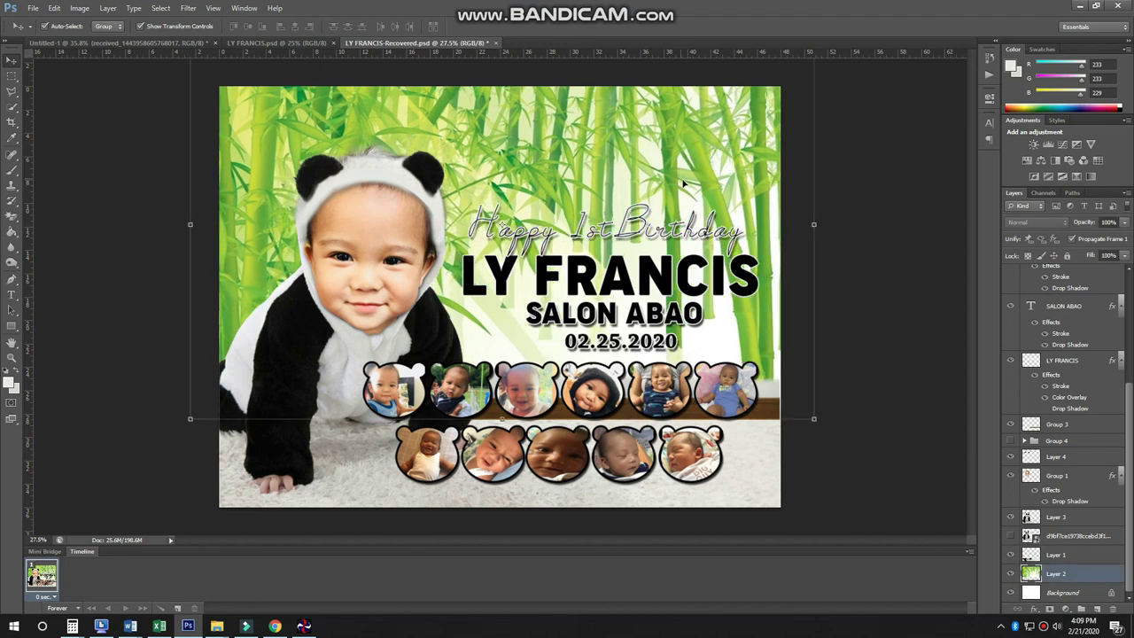
key("alt+Tab")
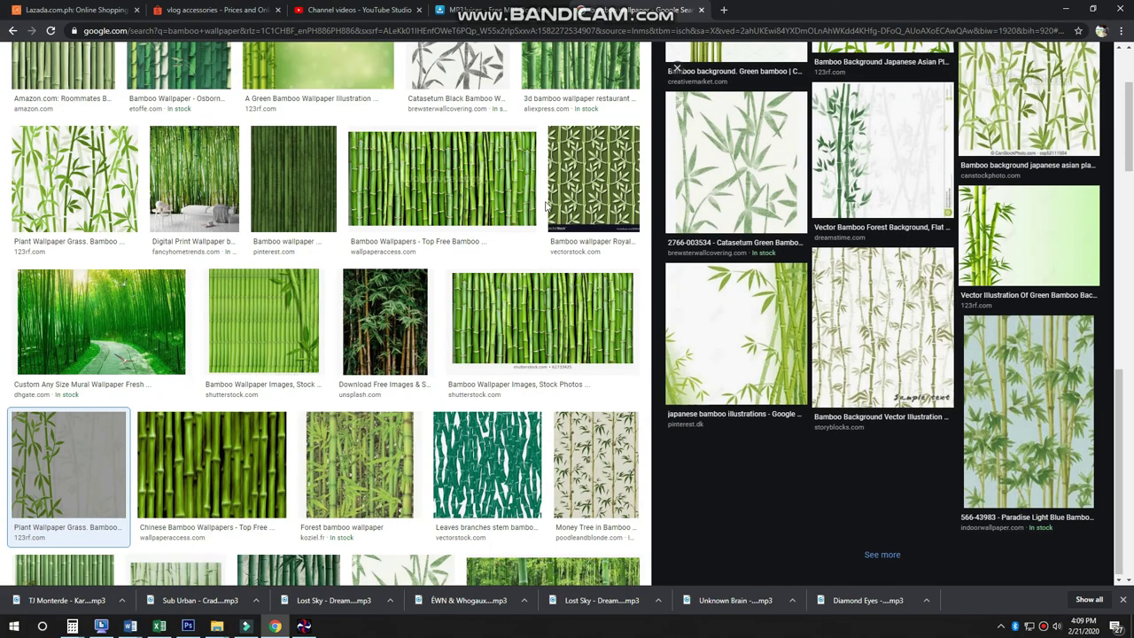
- Search Google Images for 'panda in bamboo'
scroll(187, 62, "up", 3)
triple_click(188, 62)
type("p")
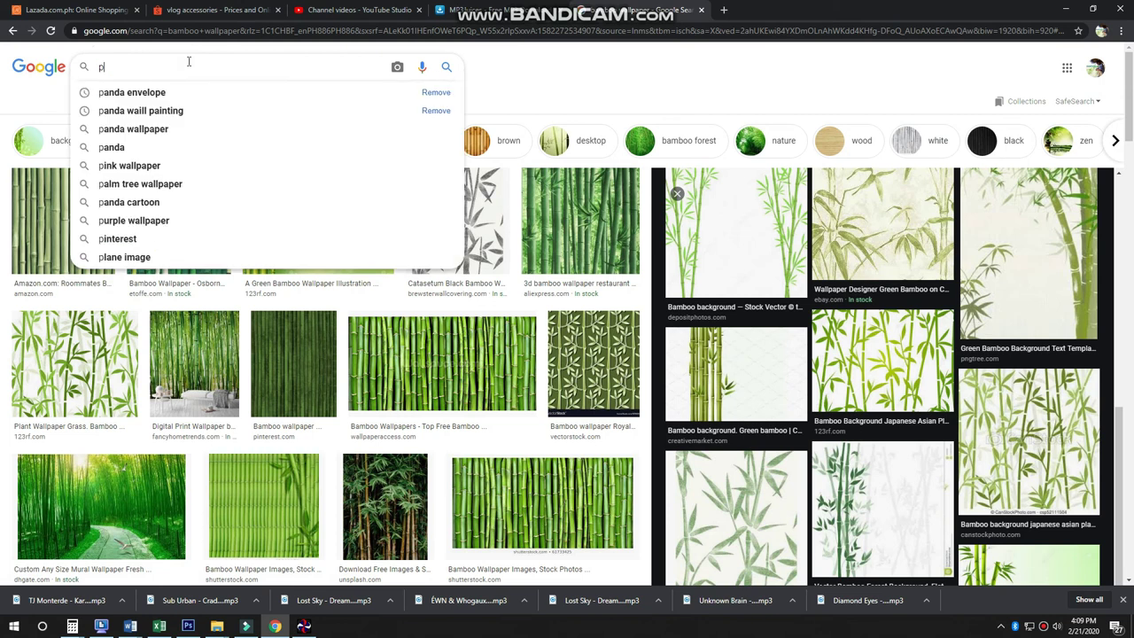
type("anda in bam")
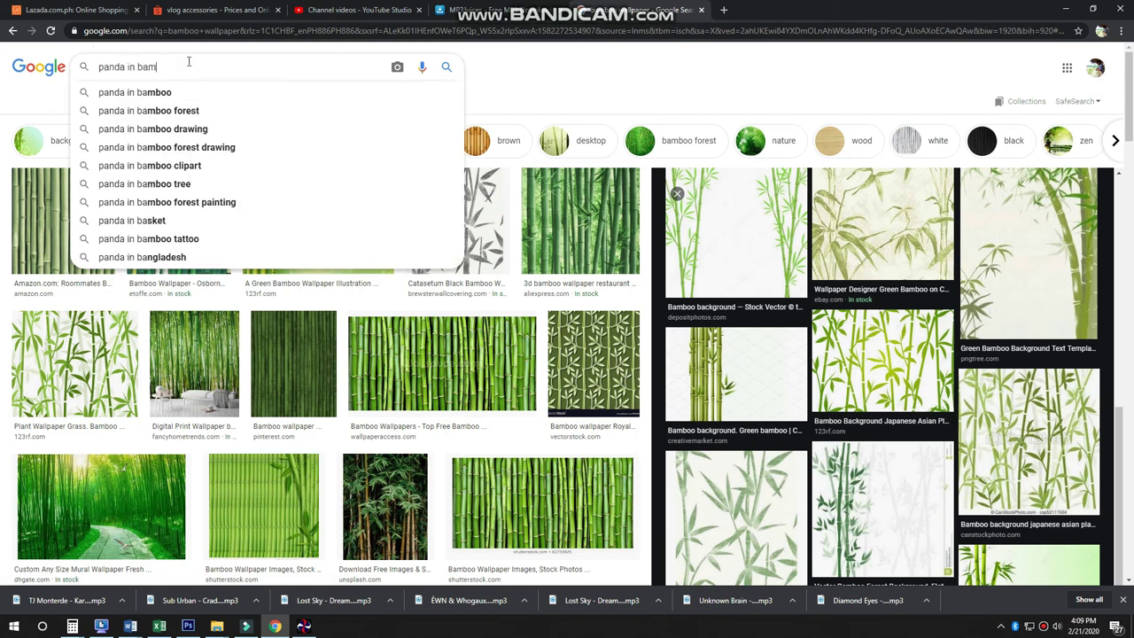
type("boo")
key("Return")
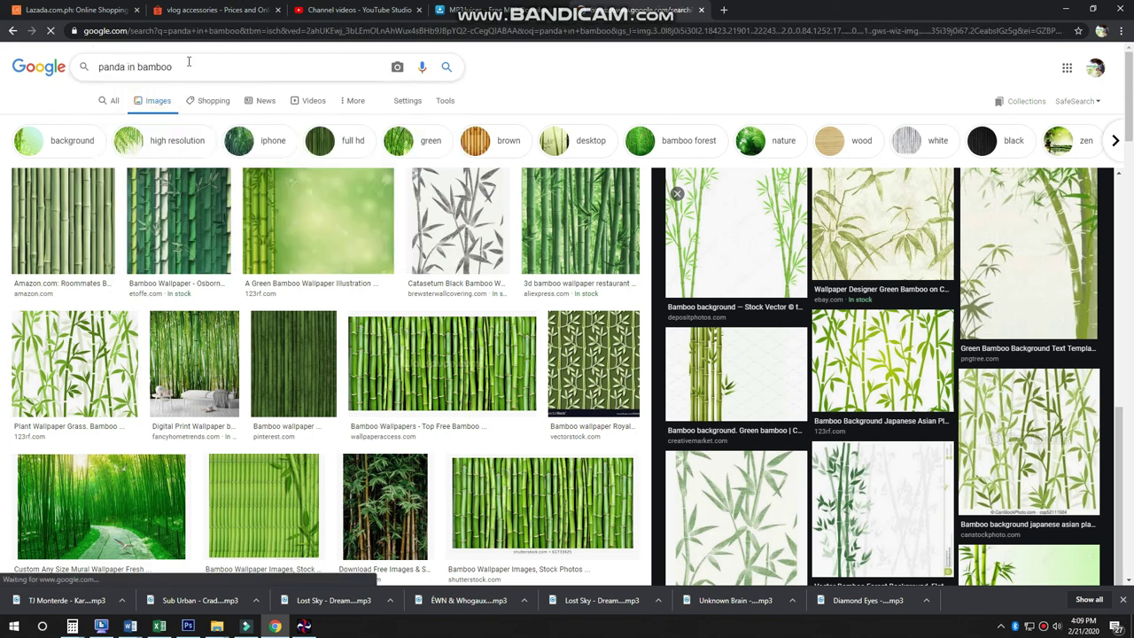
- Preview the larger version of the drawn panda climbing bamboo
scroll(747, 286, "down", 2)
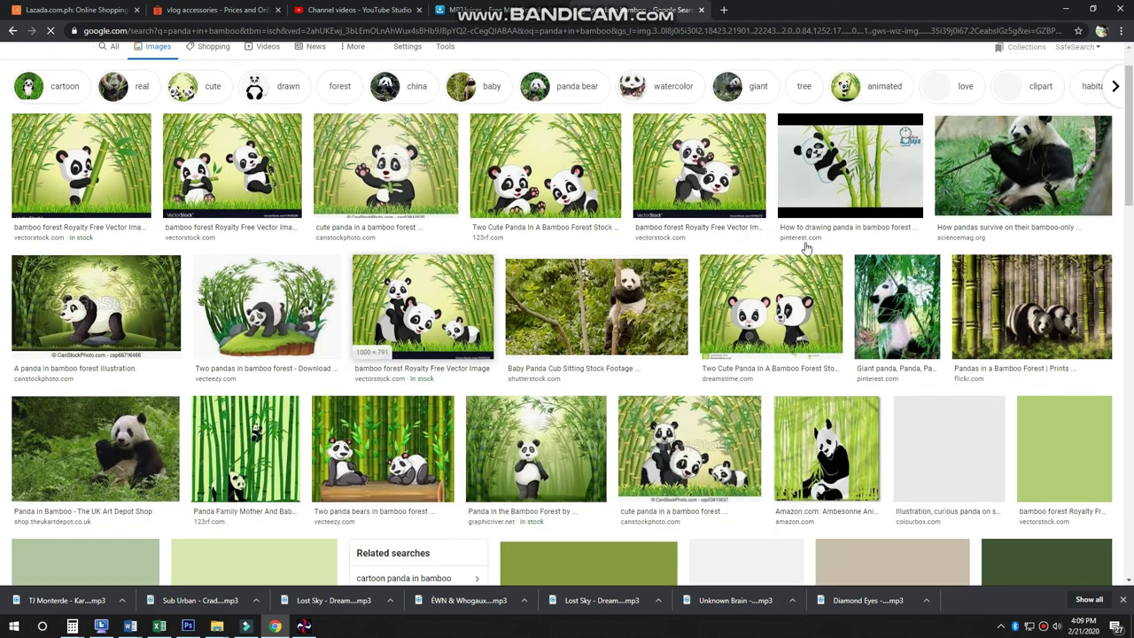
left_click(822, 142)
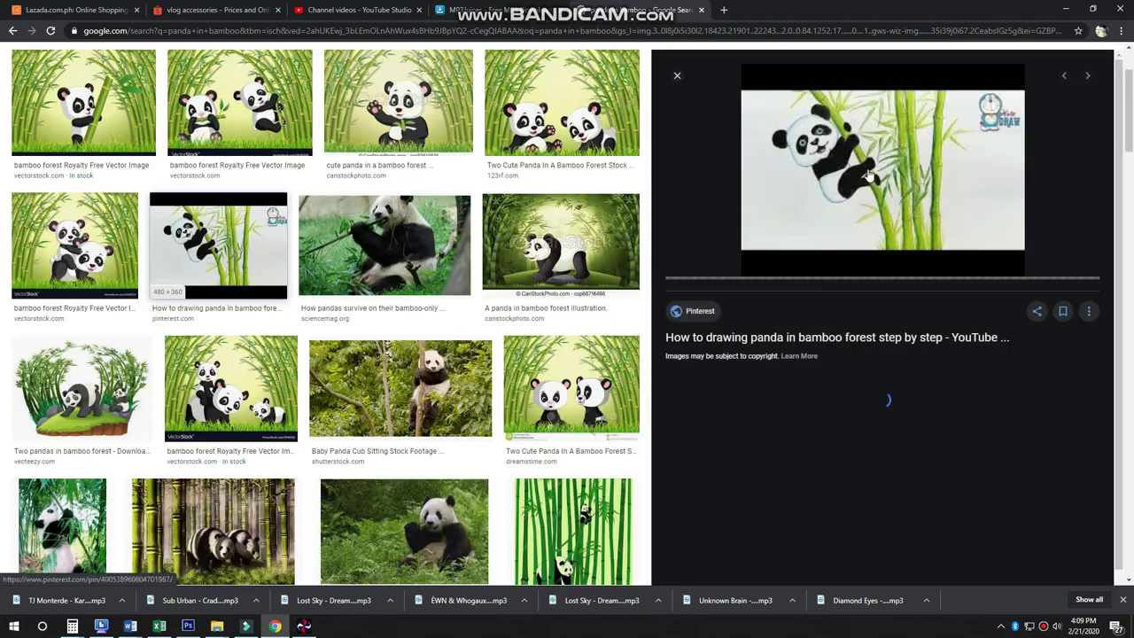
scroll(858, 380, "down", 1)
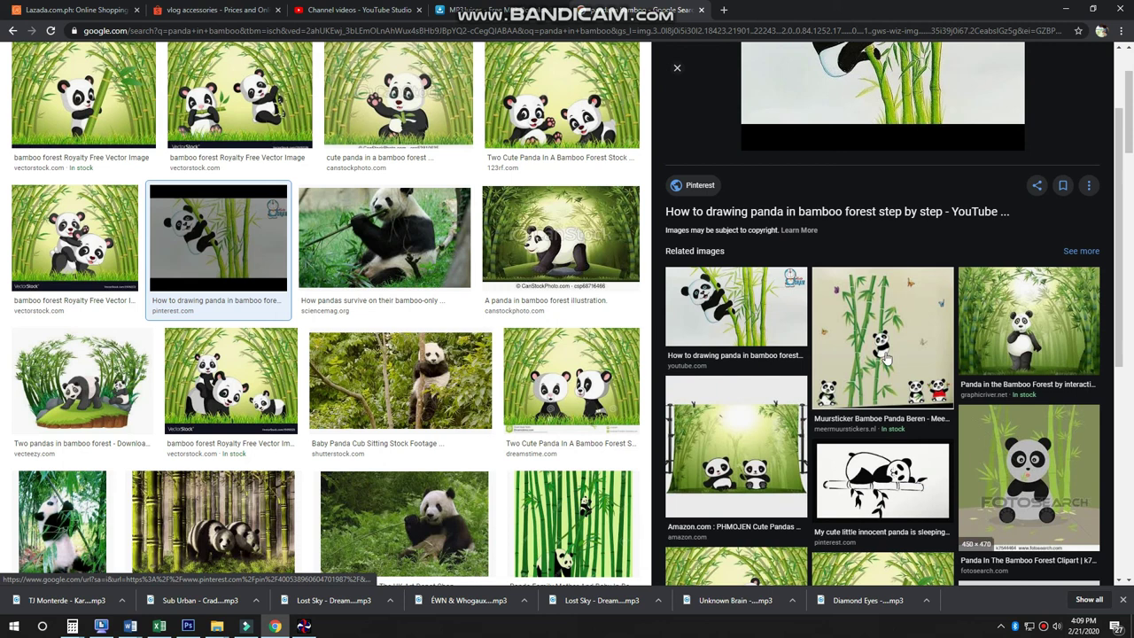
scroll(809, 365, "down", 5)
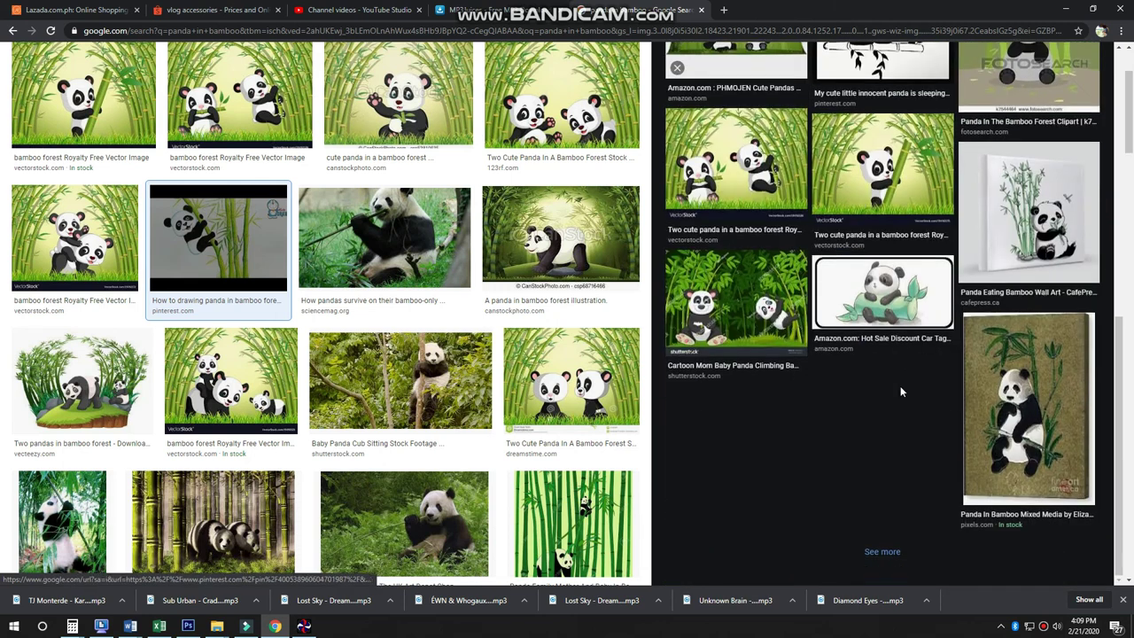
scroll(809, 365, "up", 4)
left_click(753, 182)
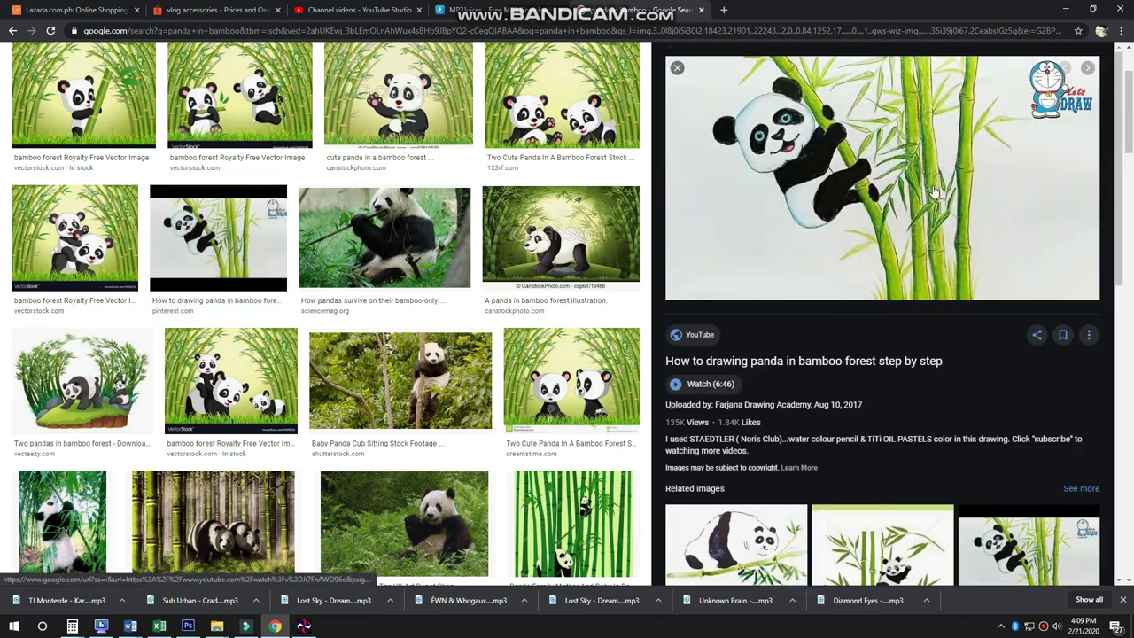
scroll(910, 365, "down", 5)
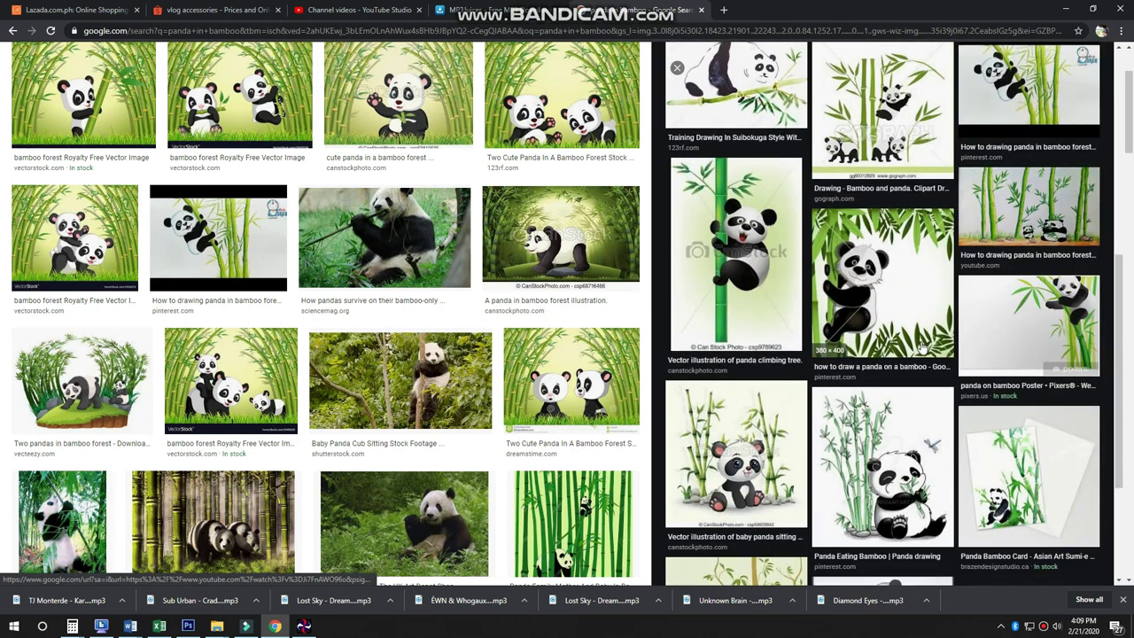
- In Photoshop, make the giant-panda-bear layer visible so the cartoon panda appears top right
key("alt+Tab")
scroll(1079, 403, "up", 5)
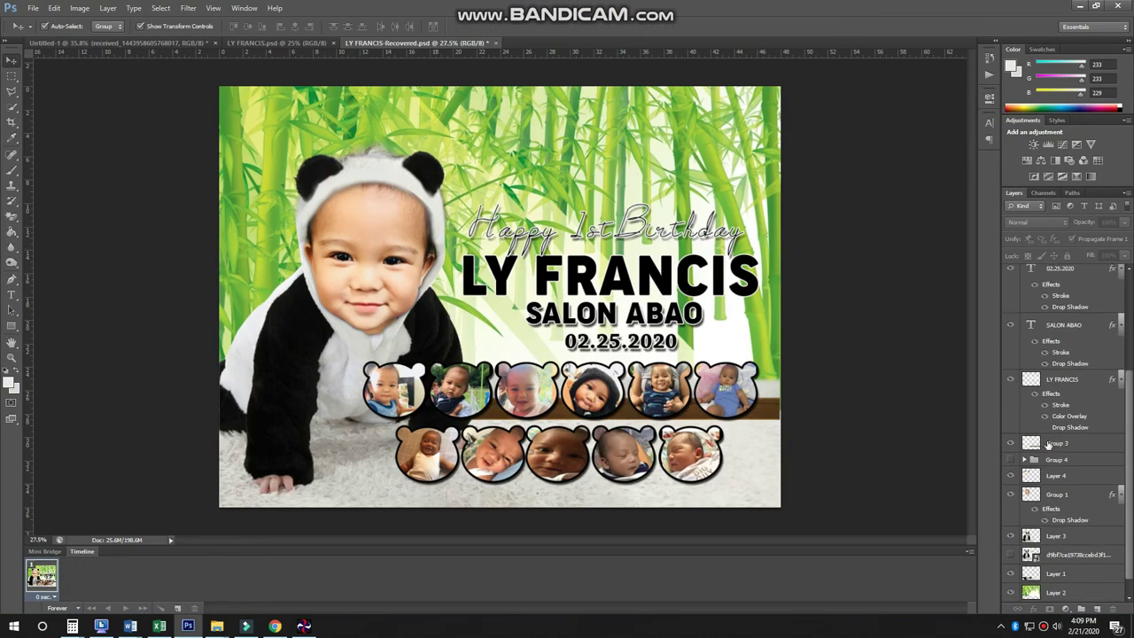
scroll(1024, 445, "up", 4)
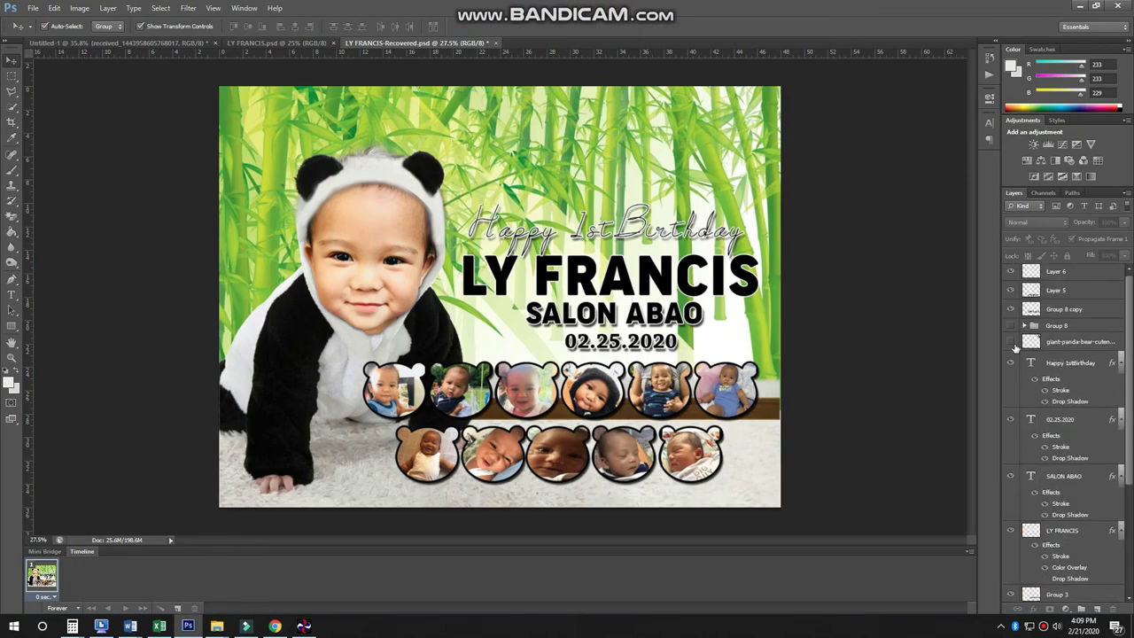
left_click(1010, 341)
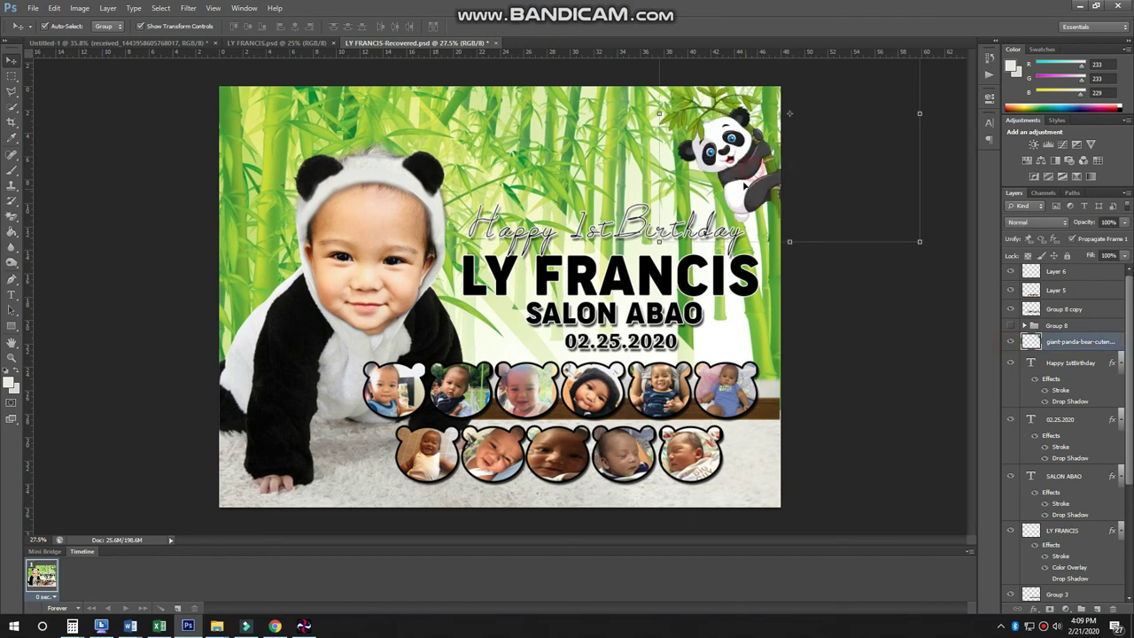